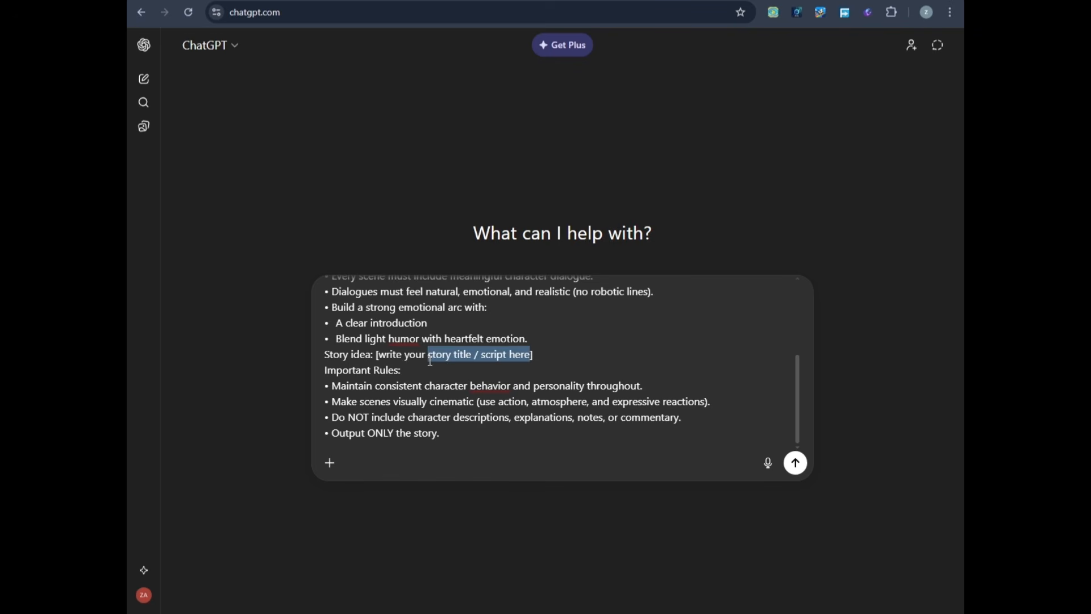
Replace the bracketed story idea placeholder with the café first-date romantic-comedy brief from the Word document and send the prompt.
key(BackSpace)
key(alt+Tab)
drag(338, 153, 623, 346)
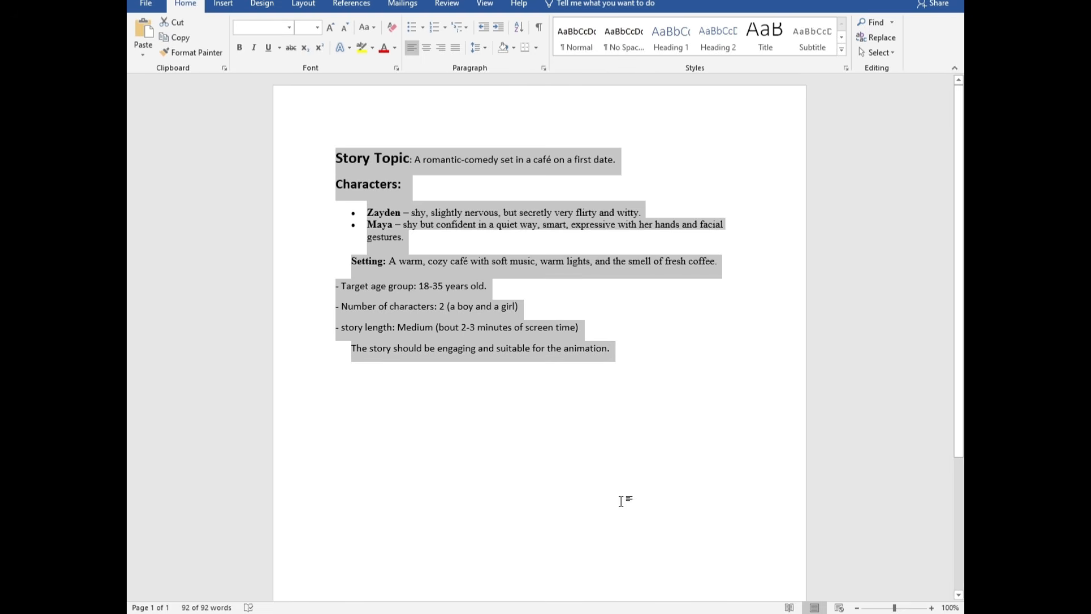
key(alt+Tab)
text(Story Topic: A romantic-comedy set in a café on a first date. Characters: • Zayden – shy, slightly nervous, but secretly very flirty and witty. • Maya – shy but confident in a quiet way, smart, expressive with her hands and facial gestures. Setting: A warm, cozy café with soft music, warm lights, and the smell of fresh coffee. - Target age group: 18-35 years old. - Number of characters: 2 (a boy and a girl) - story length: Medium (bout 2-3 minutes of screen time) The story should be engaging and suitable for the animation.)
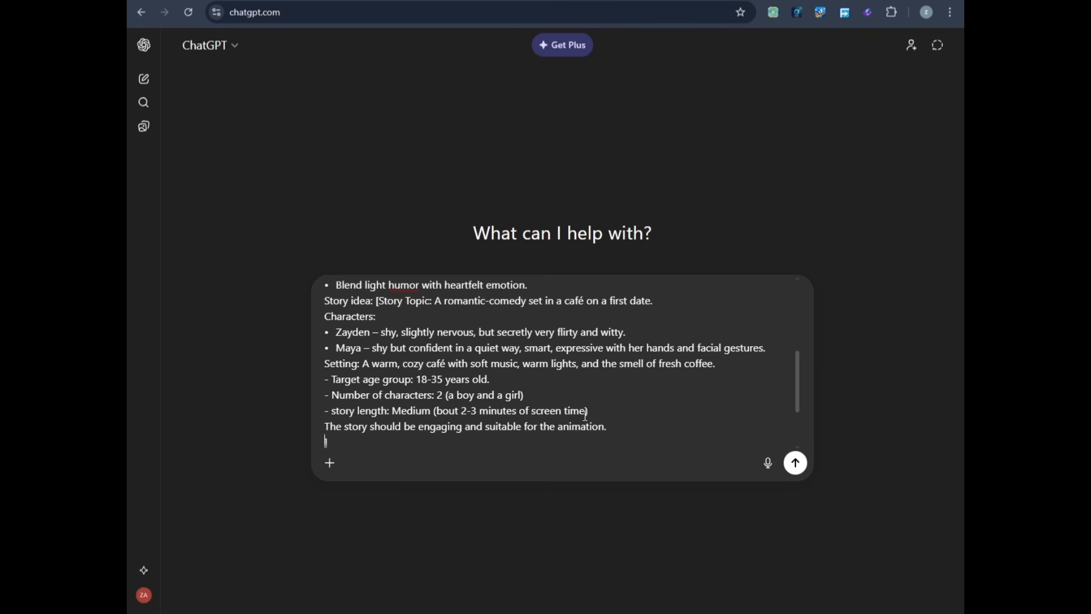
key(BackSpace)
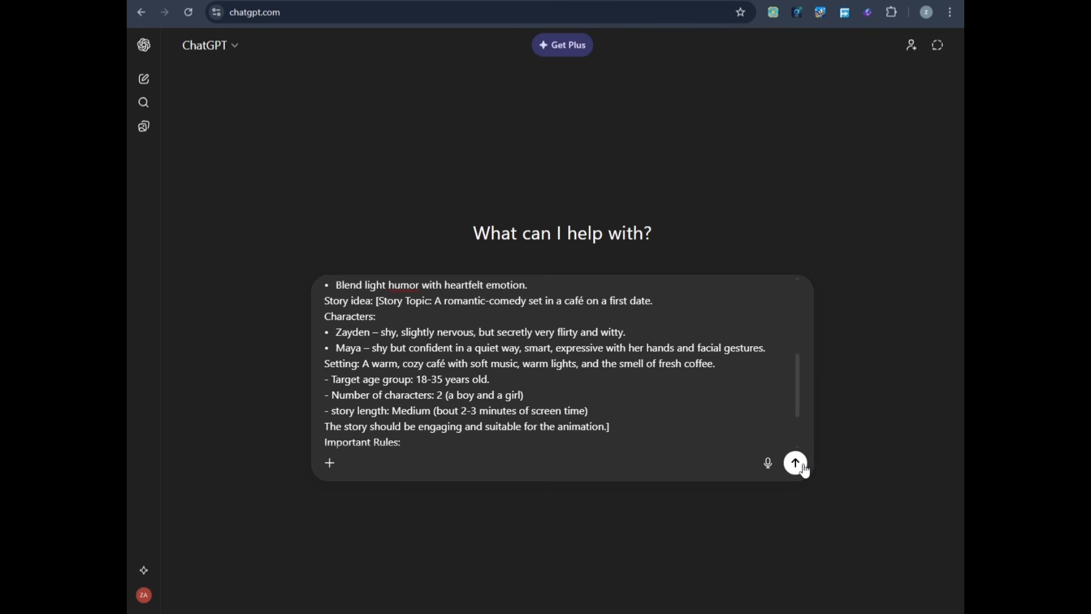
click(795, 463)
Read through the generated story from Scene 1 to Scene 4, checking its dialogue and scene structure.
scroll(653, 267, down, 1)
drag(312, 268, 429, 297)
scroll(388, 296, down, 2)
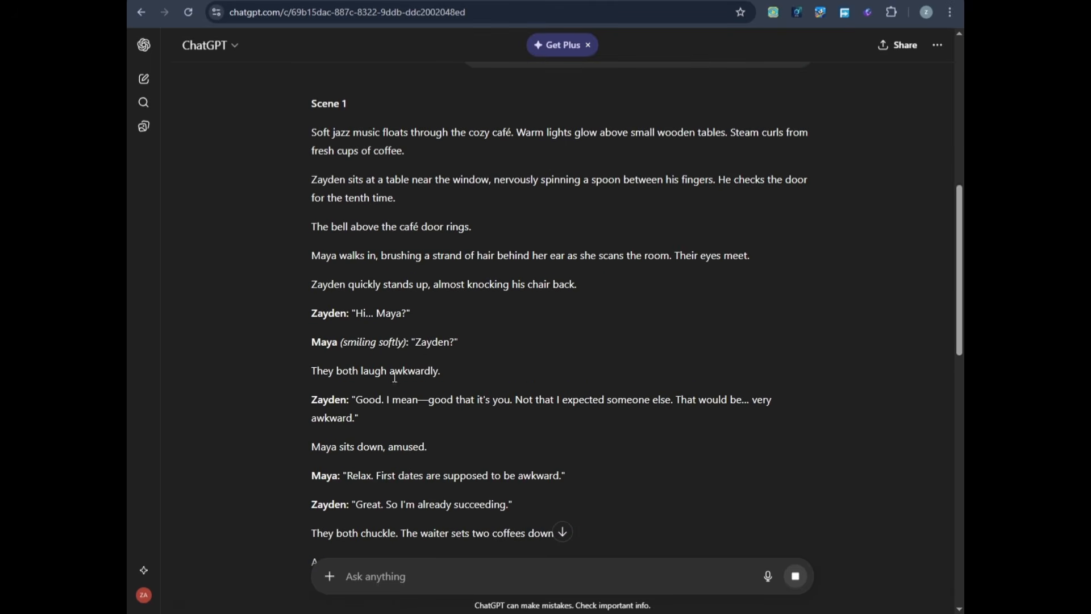
scroll(397, 363, down, 8)
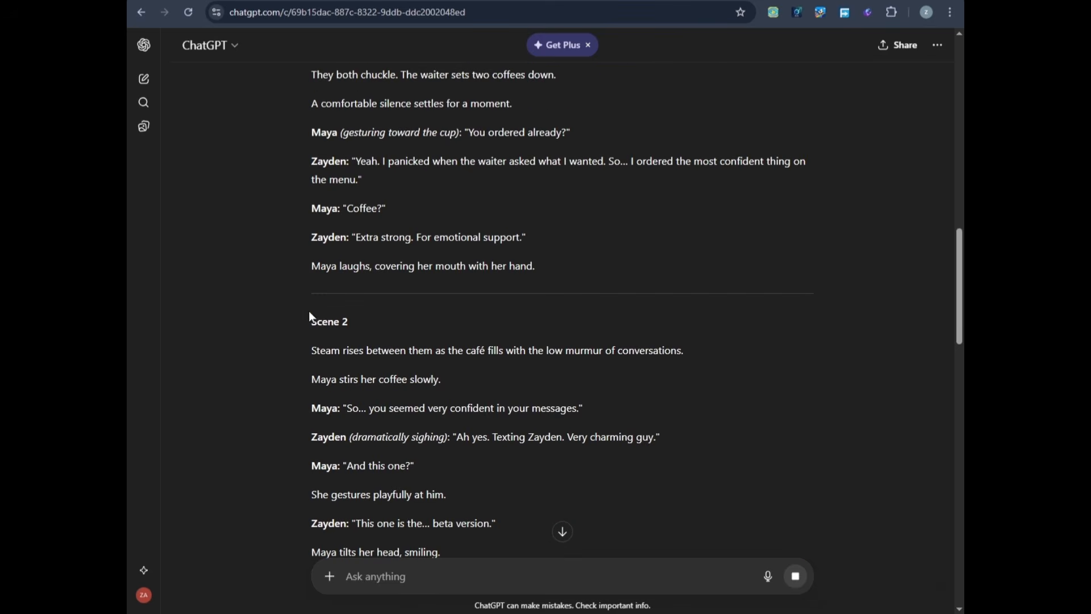
click(436, 373)
scroll(437, 369, down, 15)
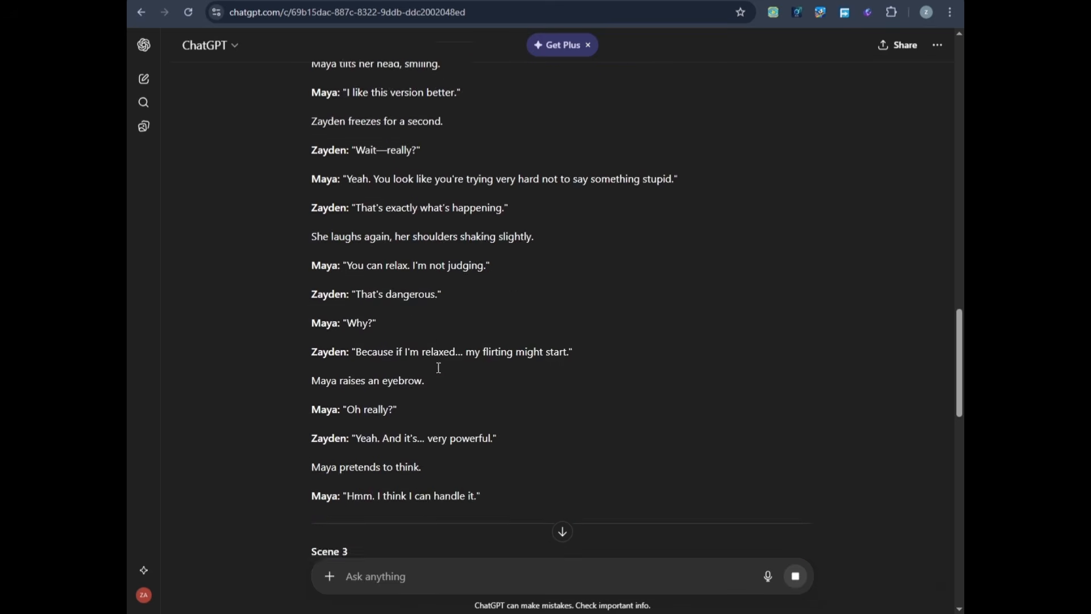
scroll(409, 323, down, 14)
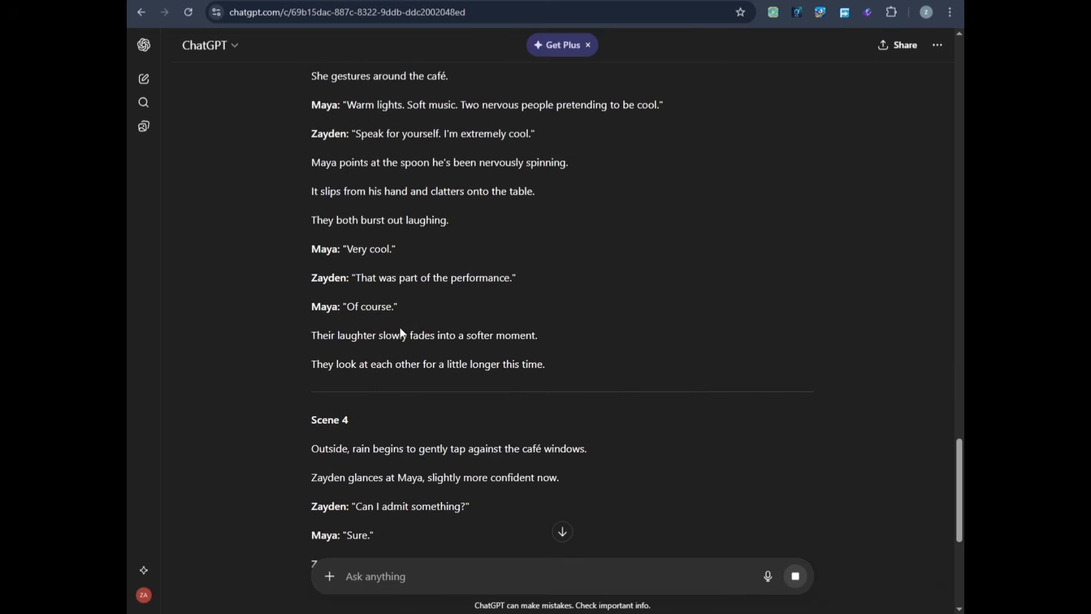
scroll(401, 393, down, 6)
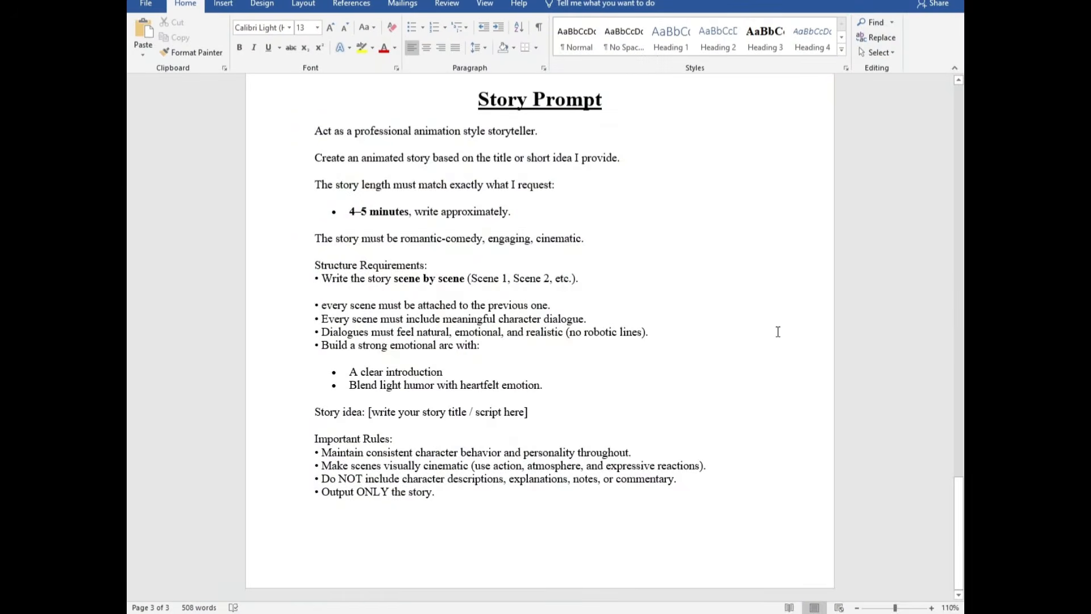
Switch to the Word prompt document and examine the Master Prompt's role statement and Step 1 character prompt section.
scroll(778, 332, up, 20)
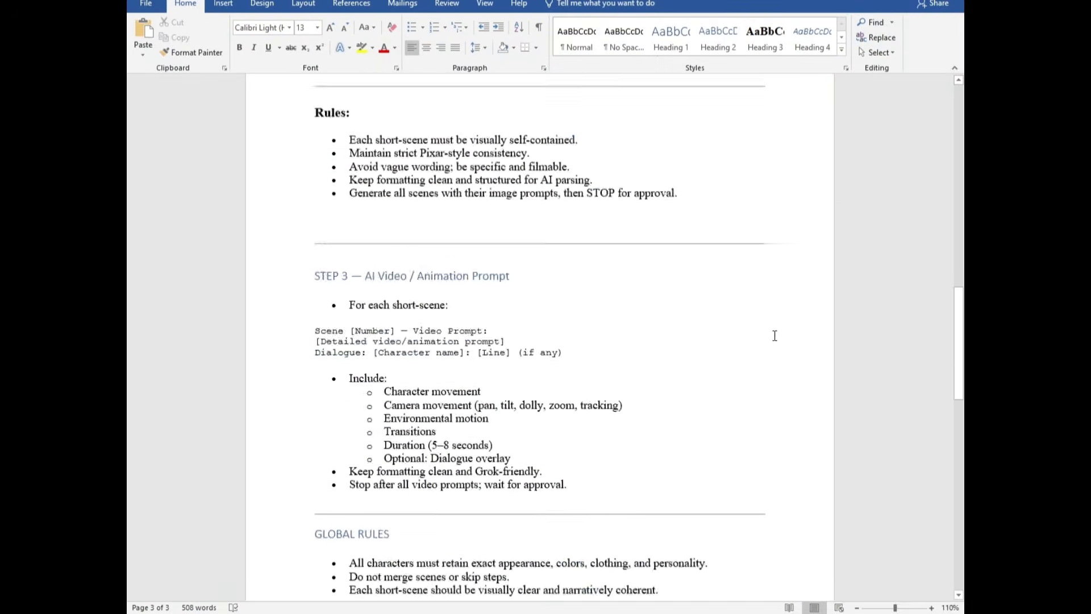
drag(473, 171, 606, 181)
click(597, 213)
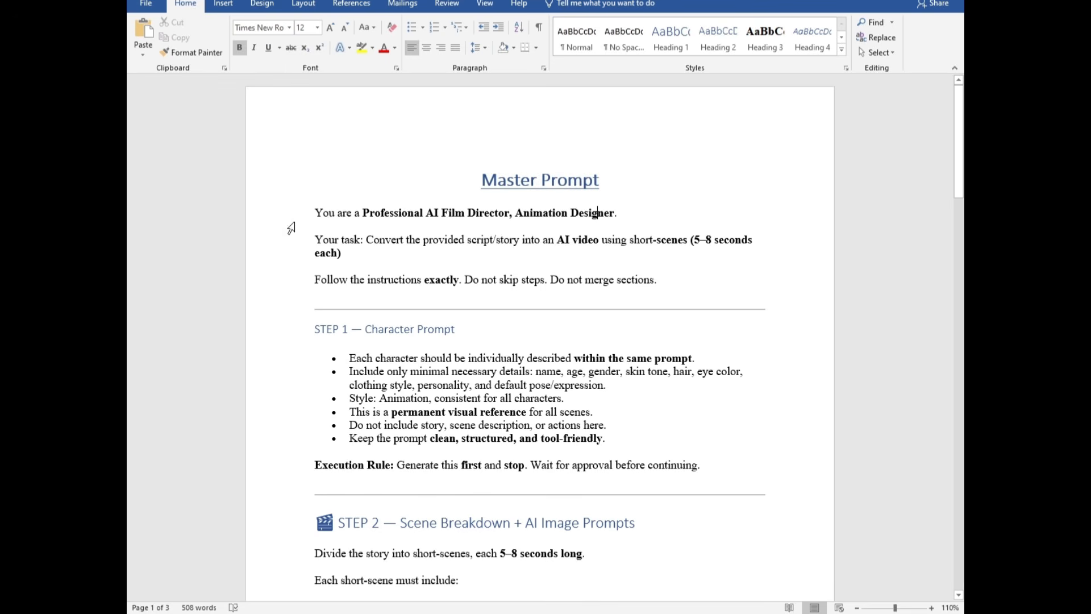
drag(311, 217, 620, 216)
key(ctrl+c)
click(341, 252)
scroll(341, 235, down, 3)
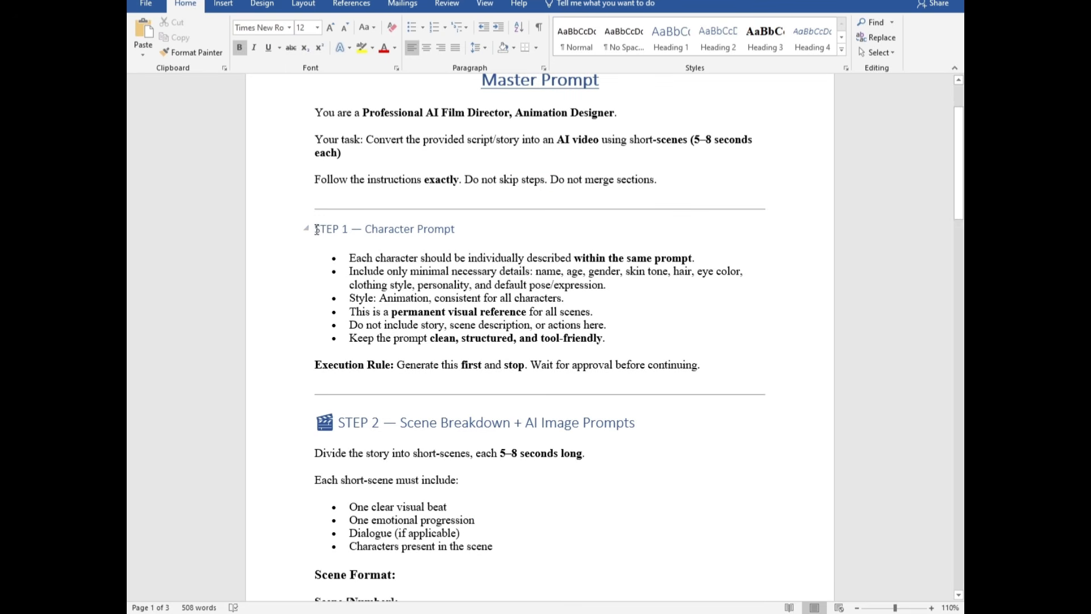
drag(315, 229, 484, 229)
click(428, 231)
Examine Step 2 of the Master Prompt, covering the scene breakdown, scene format, AI image prompt and rules.
scroll(347, 257, down, 3)
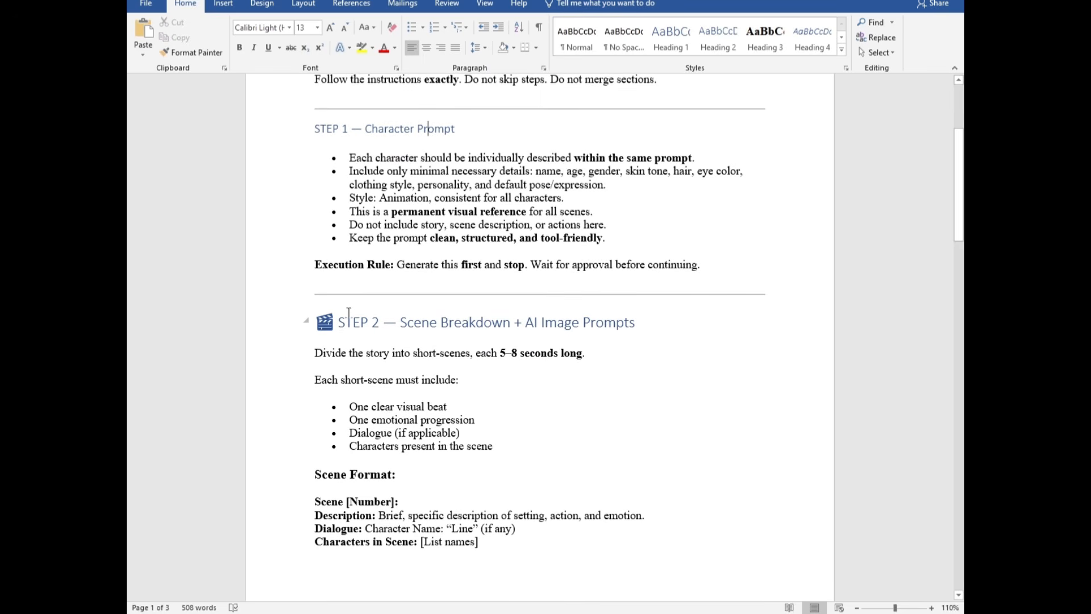
drag(339, 324, 629, 325)
triple_click(502, 325)
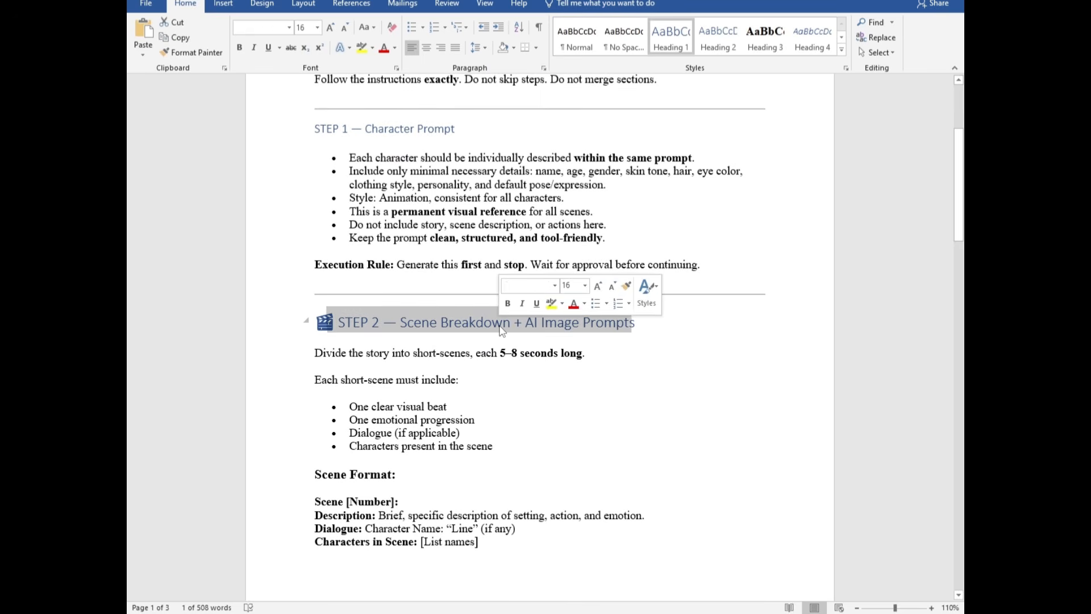
click(485, 349)
scroll(485, 346, down, 4)
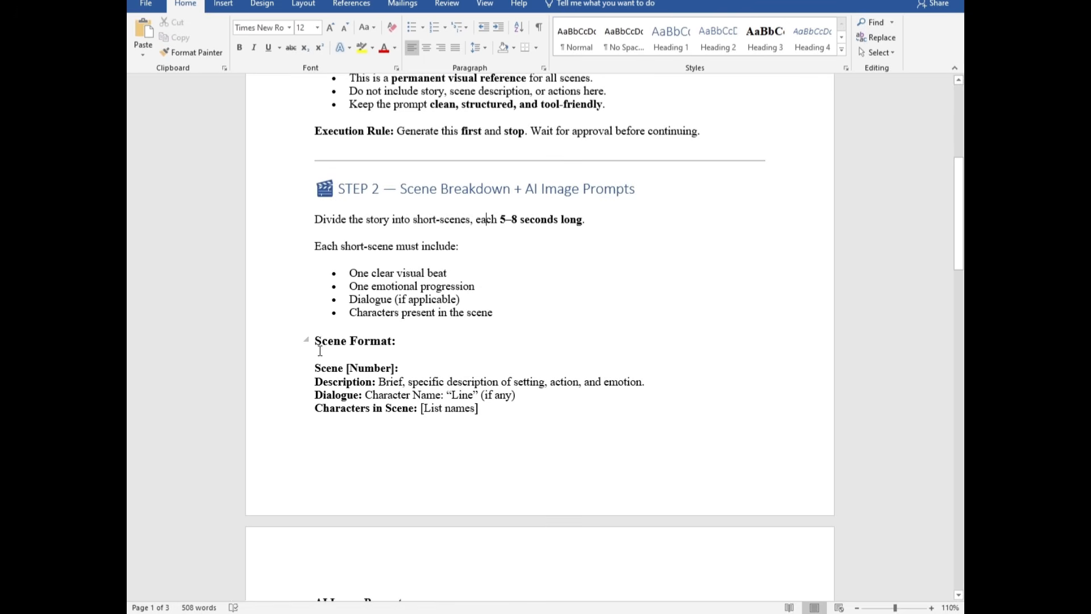
drag(317, 343, 494, 409)
click(317, 368)
click(301, 369)
drag(316, 382, 562, 376)
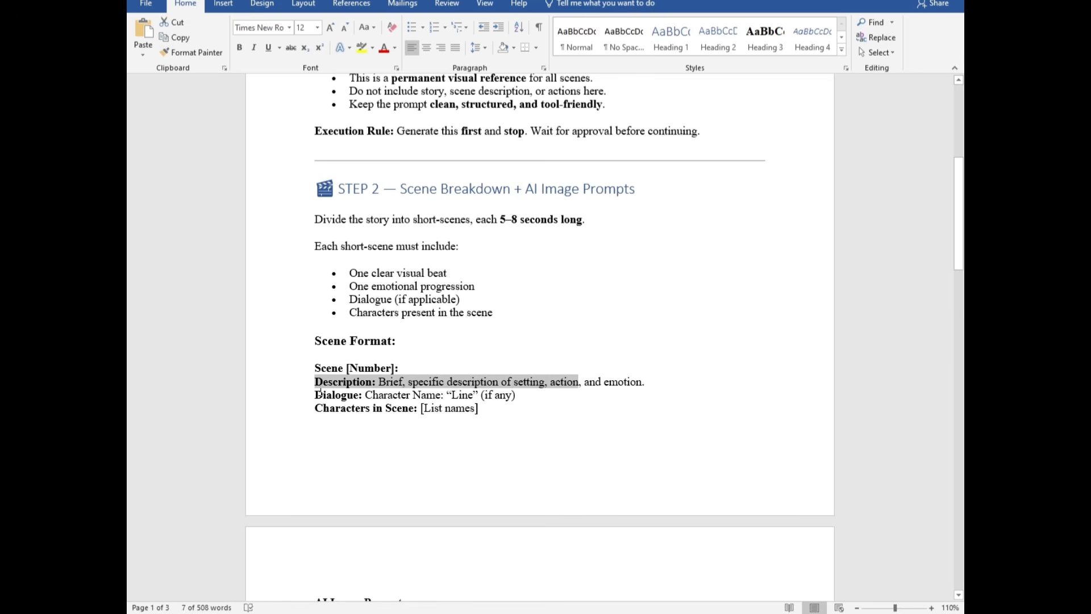
click(480, 408)
scroll(494, 392, down, 3)
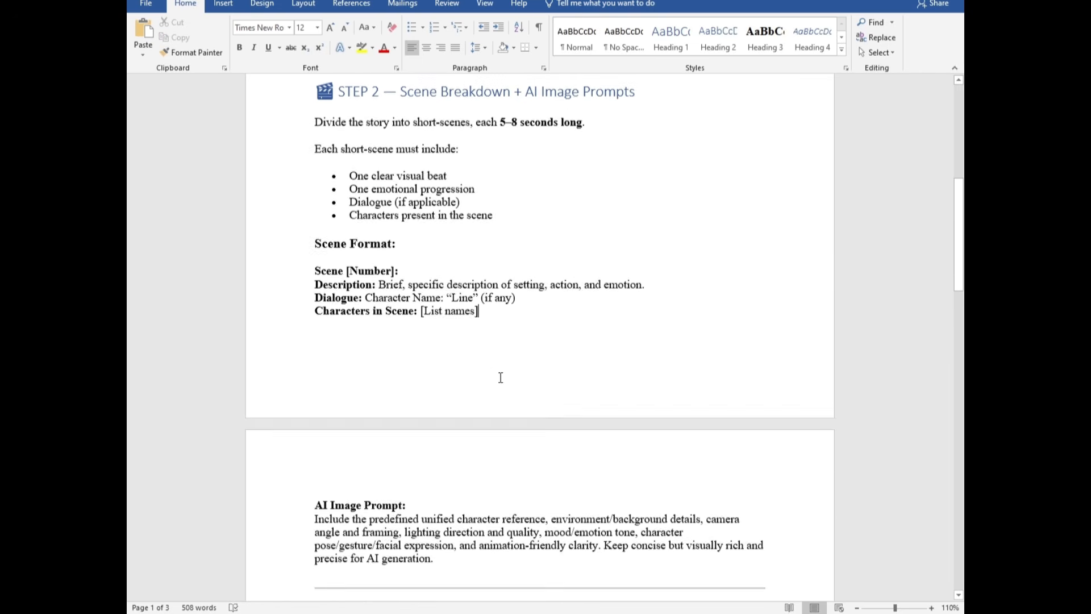
scroll(484, 314, down, 3)
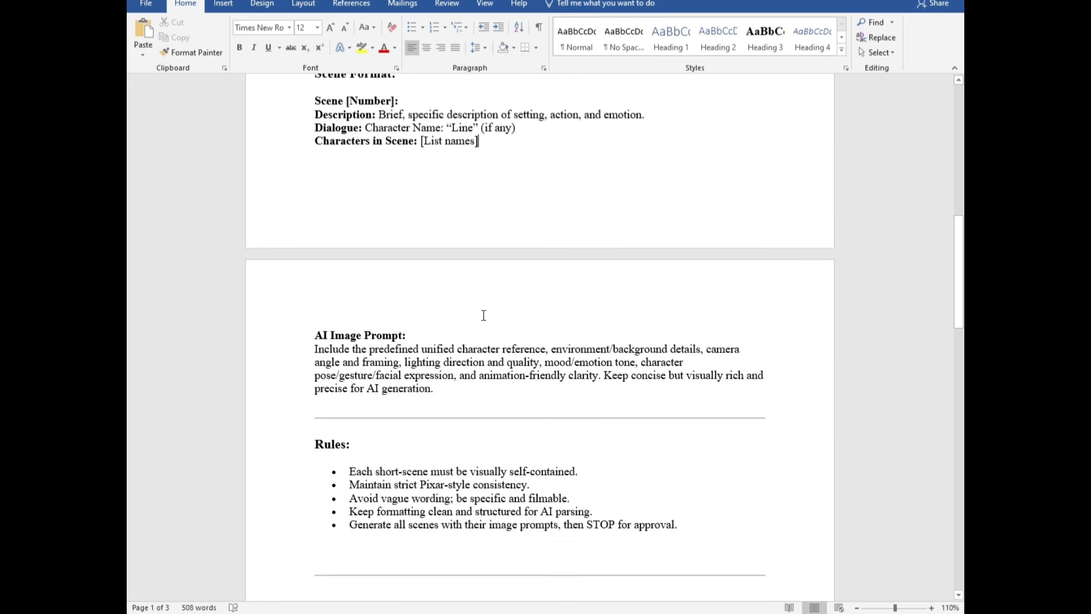
scroll(398, 285, down, 3)
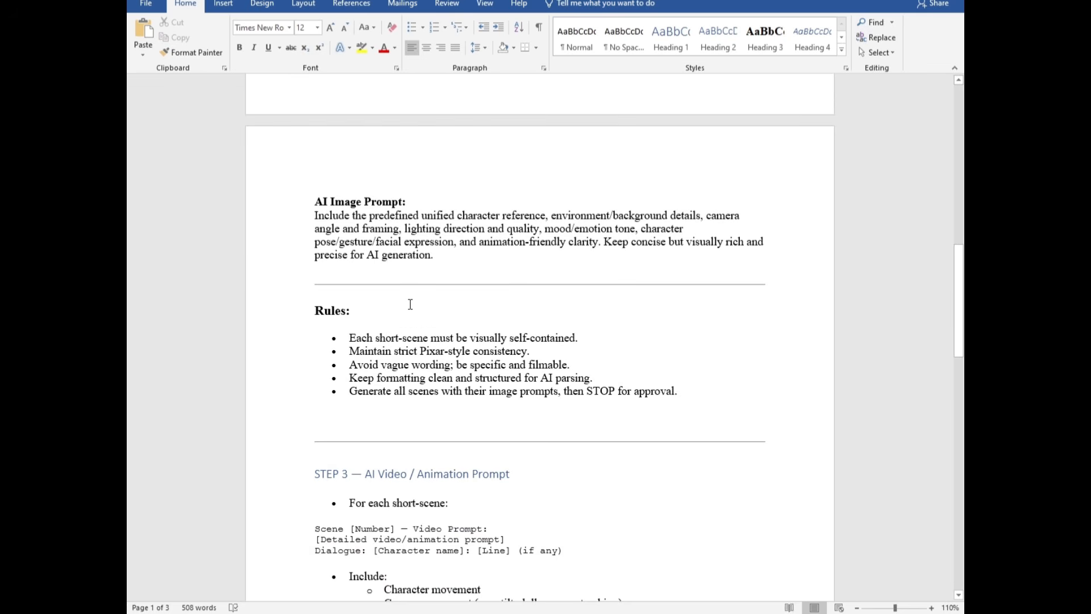
Examine Step 3 on AI video prompts, the global rules and the script input placeholder of the Master Prompt.
scroll(415, 302, down, 3)
scroll(434, 301, down, 3)
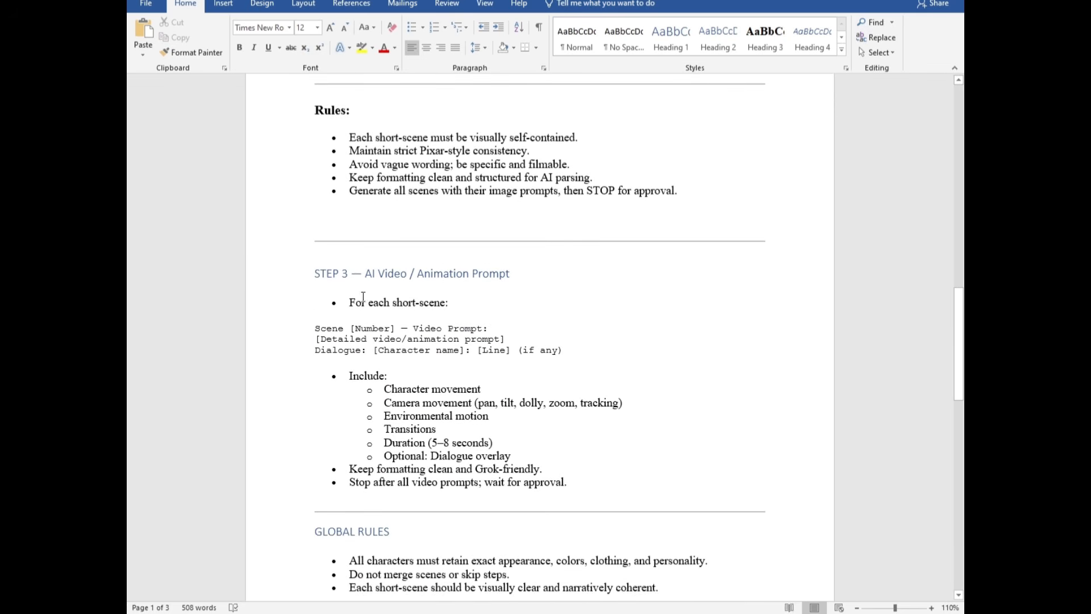
drag(414, 274, 524, 278)
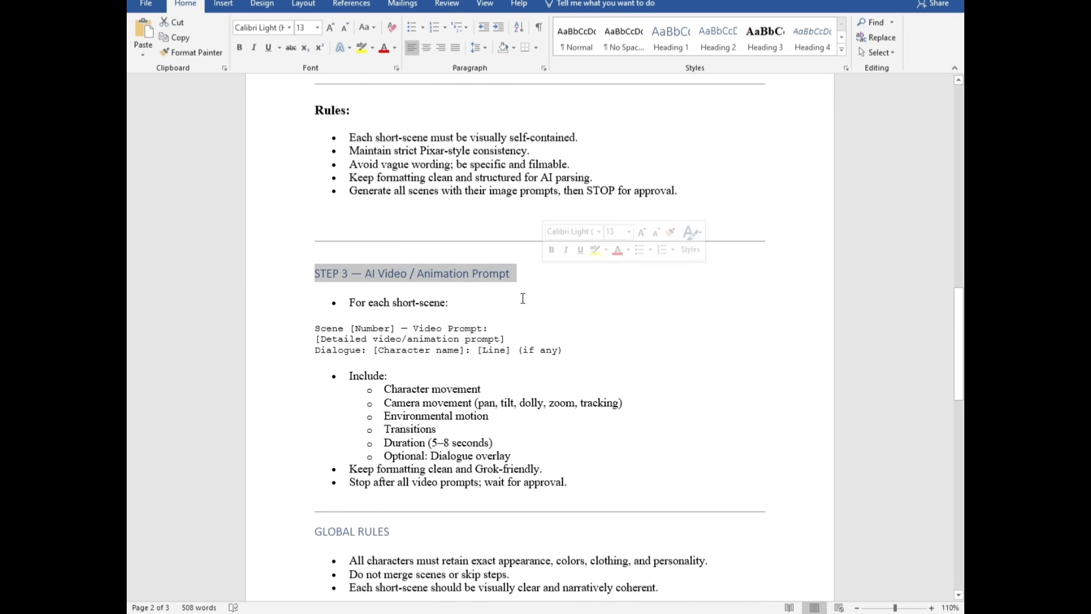
click(498, 302)
scroll(470, 276, down, 5)
scroll(487, 270, down, 4)
scroll(495, 266, up, 17)
scroll(500, 270, down, 13)
scroll(500, 269, down, 4)
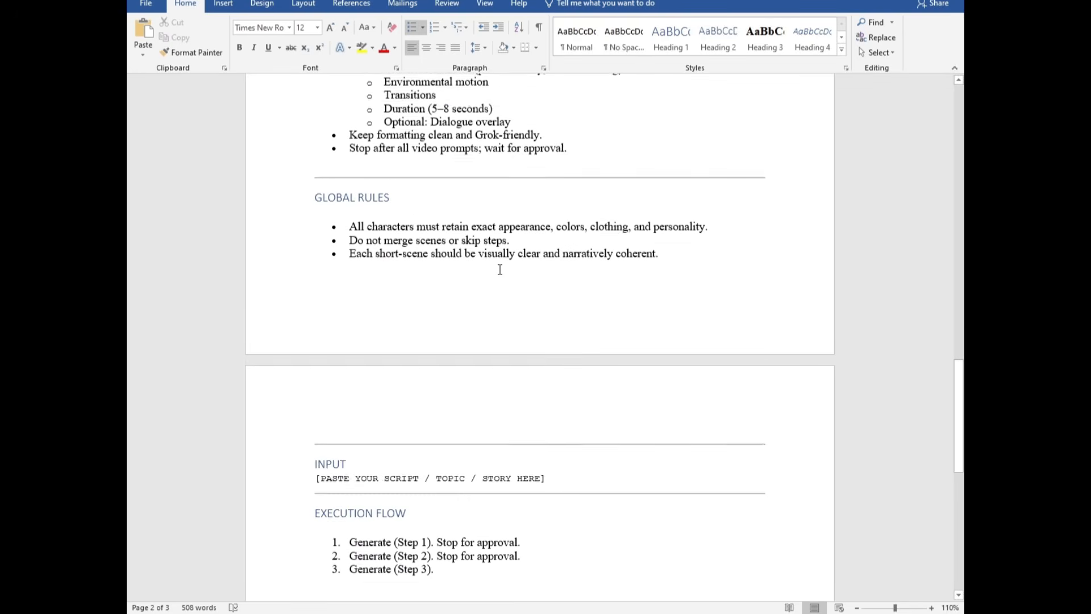
drag(321, 445, 540, 445)
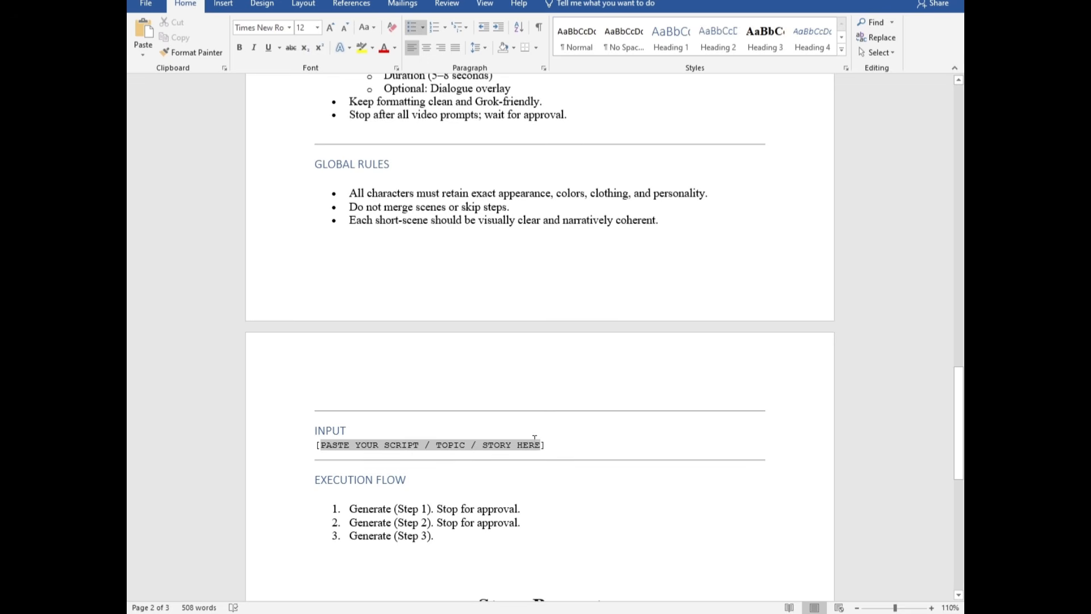
click(650, 336)
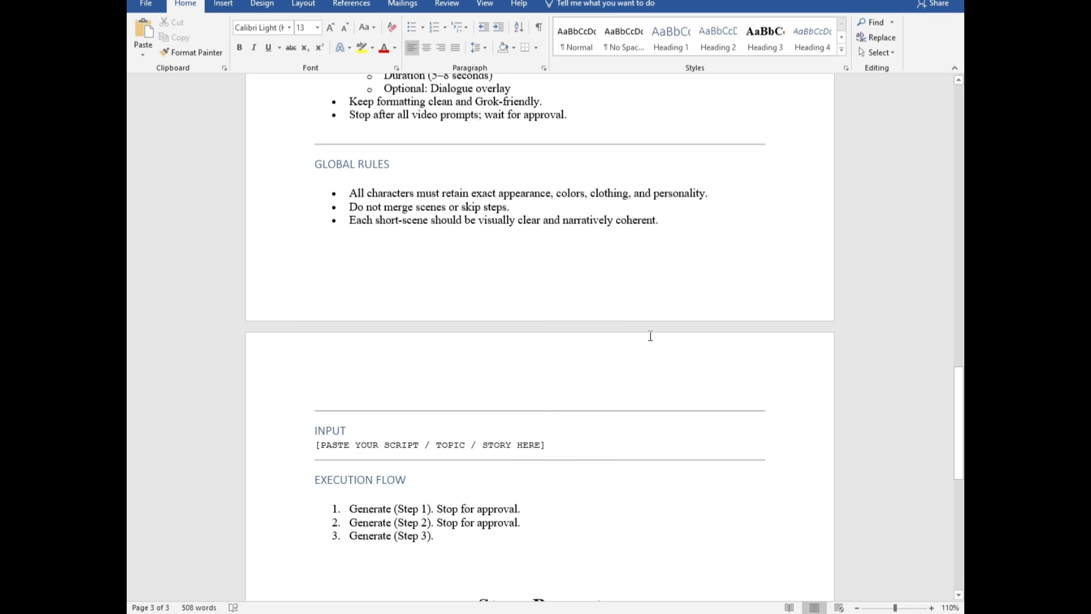
Copy the whole Master Prompt through the Execution Flow list and paste it into the ChatGPT message box.
scroll(652, 336, up, 20)
drag(315, 191, 611, 540)
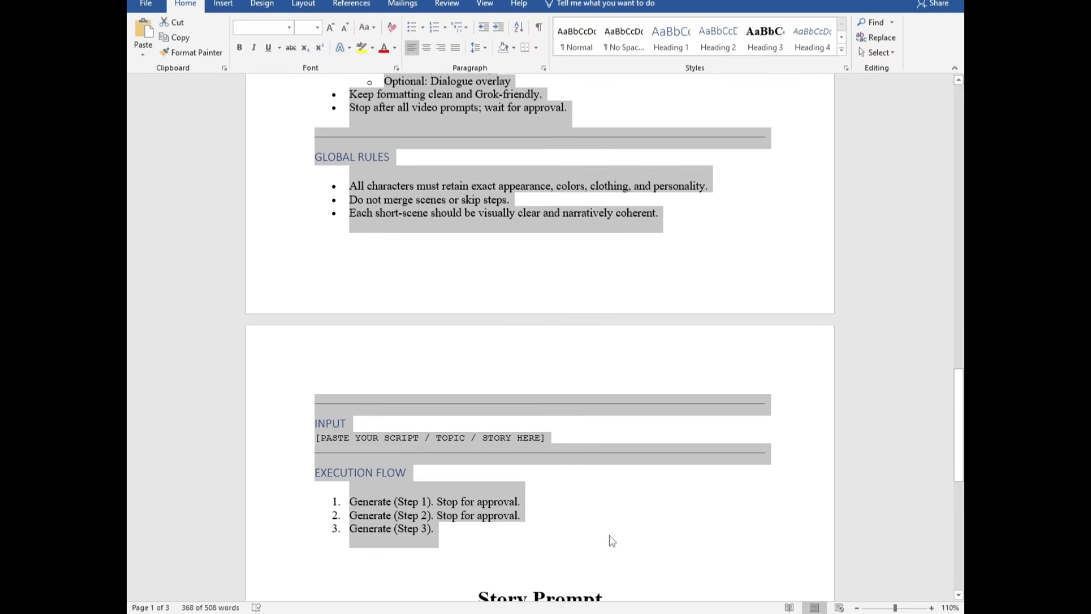
key(alt+Tab)
key(ctrl+v)
Delete the placeholder "PASTE YOUR SCRIPT / TOPIC / STORY HERE" under INPUT, keeping the square brackets.
scroll(527, 483, down, 8)
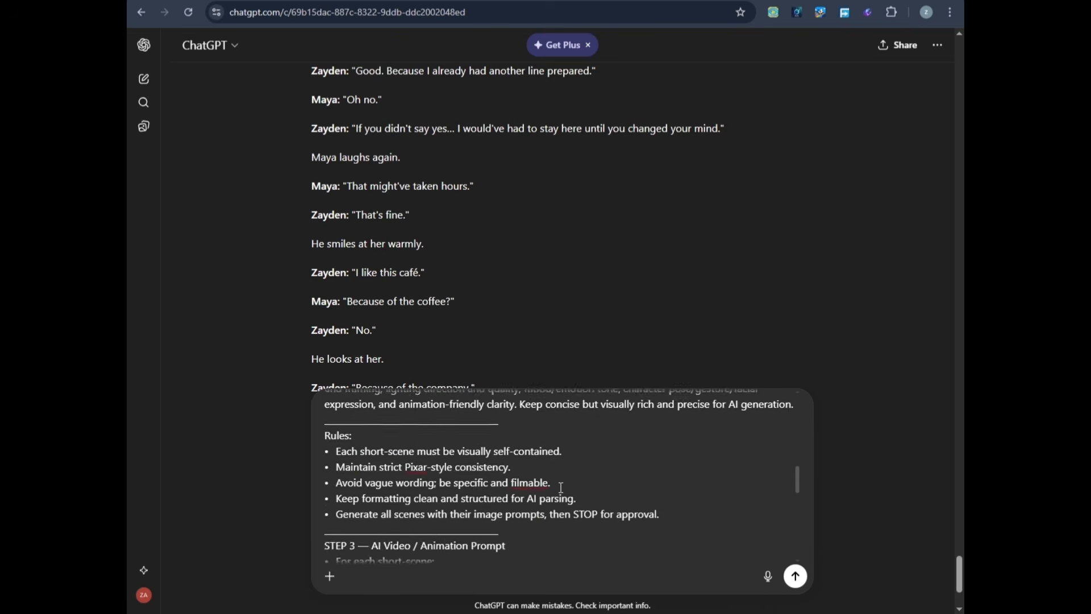
key(BackSpace)
key(BackSpace)
key(BackSpace)
key(BackSpace)
key(BackSpace)
key(BackSpace)
key(BackSpace)
key(BackSpace)
key(BackSpace)
key(BackSpace)
key(BackSpace)
key(BackSpace)
key(BackSpace)
key(BackSpace)
key(BackSpace)
key(BackSpace)
key(BackSpace)
key(BackSpace)
key(BackSpace)
key(BackSpace)
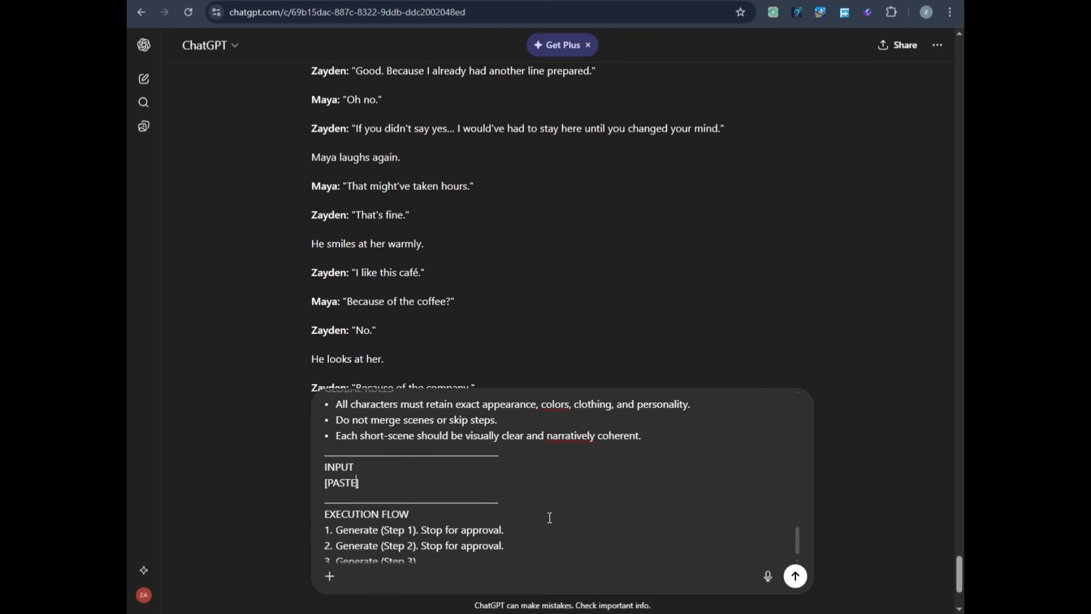
Copy the full generated story from Scene 1 to its ending and paste it between the INPUT brackets.
scroll(543, 371, up, 20)
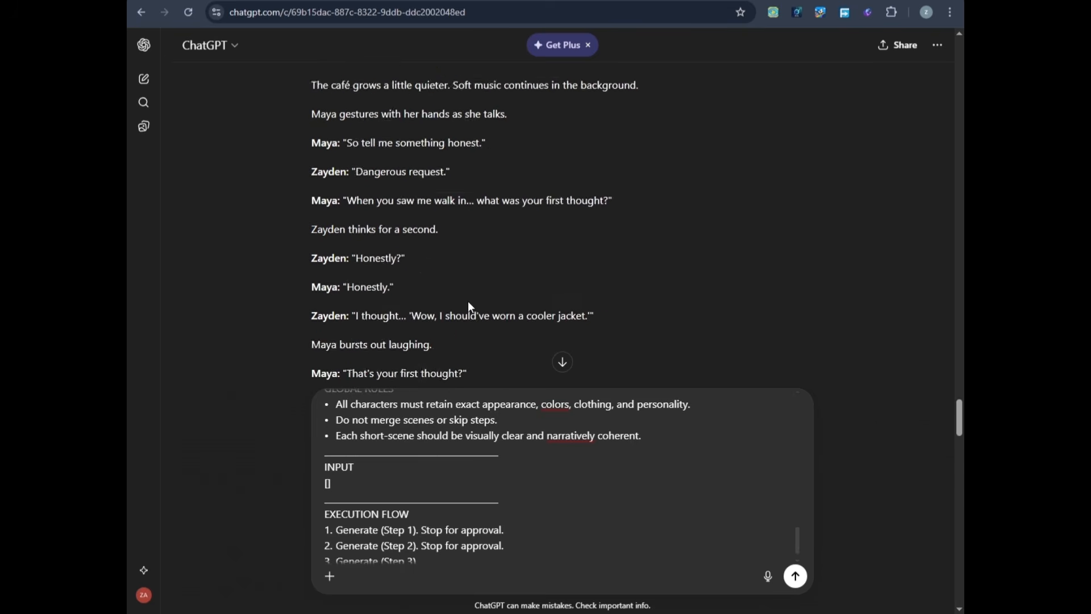
scroll(468, 301, up, 8)
scroll(468, 301, down, 1)
drag(312, 106, 552, 604)
click(552, 604)
scroll(552, 341, down, 3)
key(ctrl+a)
shift+click(363, 357)
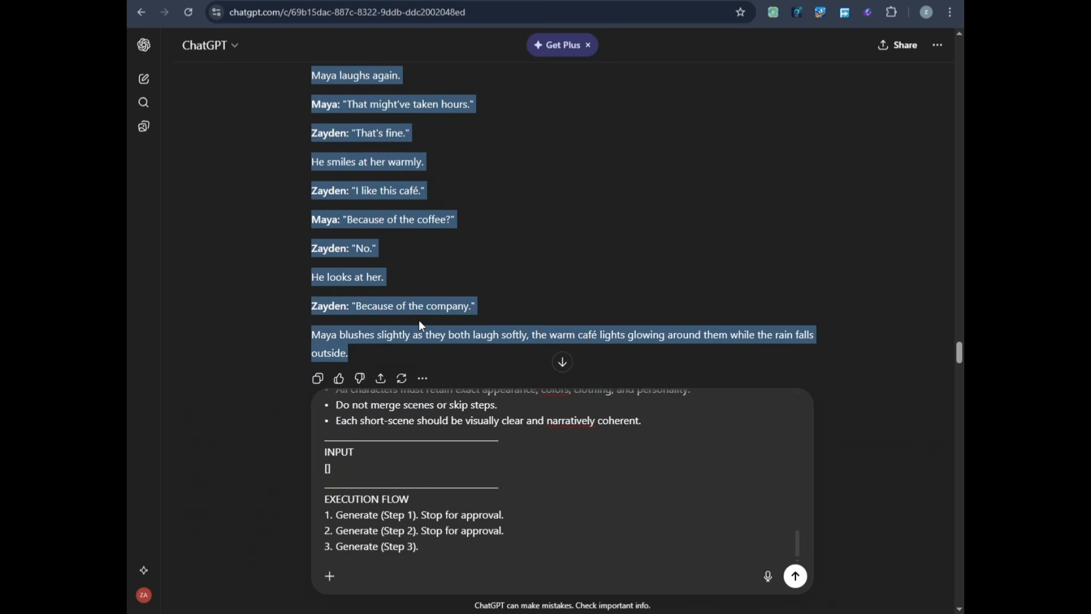
key(ctrl+c)
click(335, 467)
key(ctrl+v)
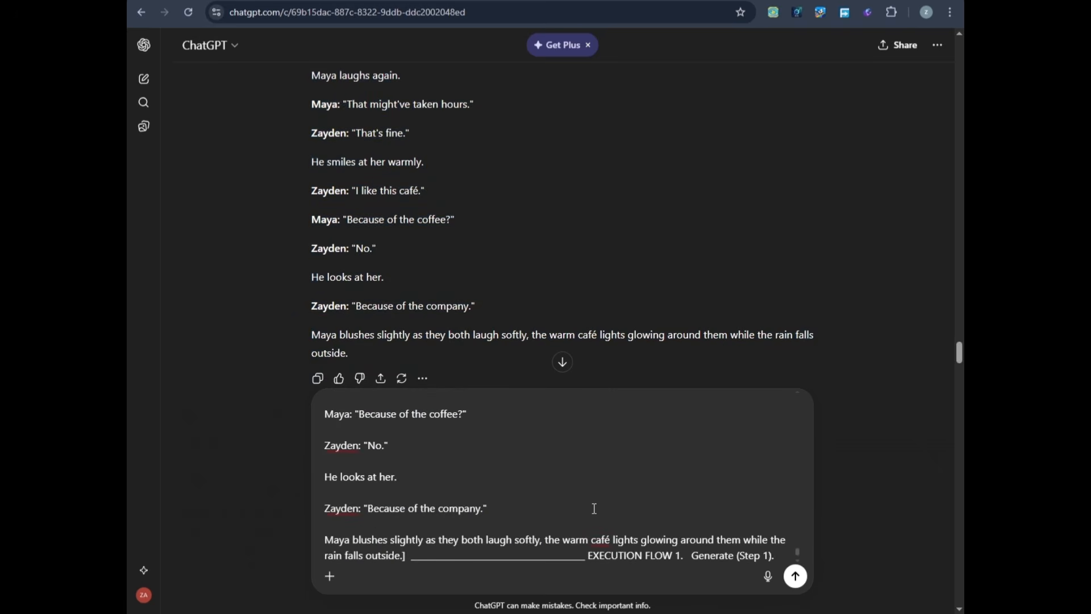
Send the completed Master Prompt and review the Step 1 character prompt for Zayden and Maya.
click(798, 579)
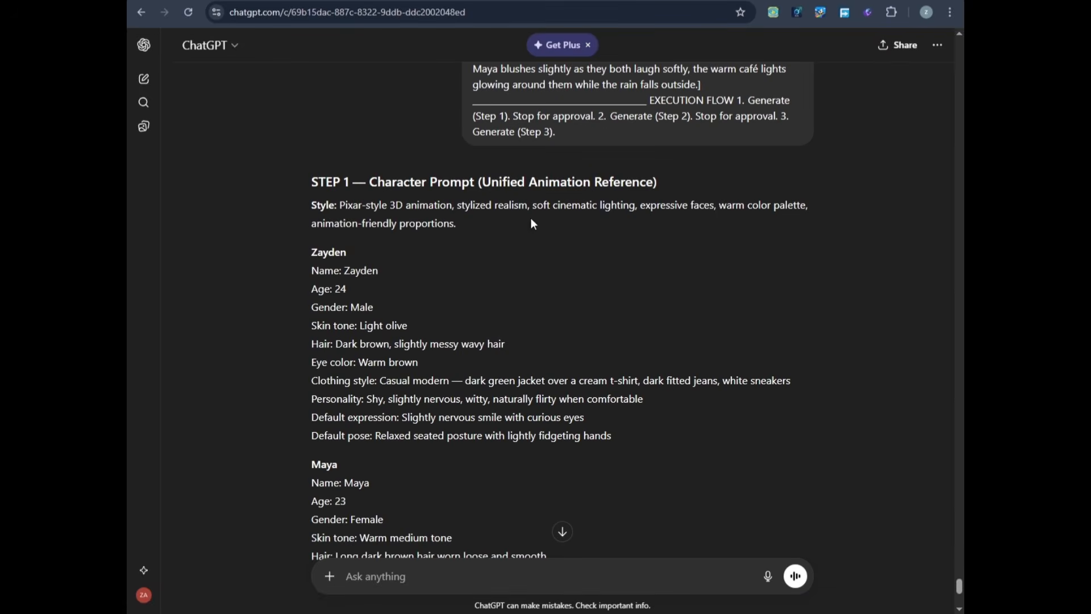
scroll(494, 253, down, 5)
scroll(496, 259, down, 1)
scroll(530, 396, up, 10)
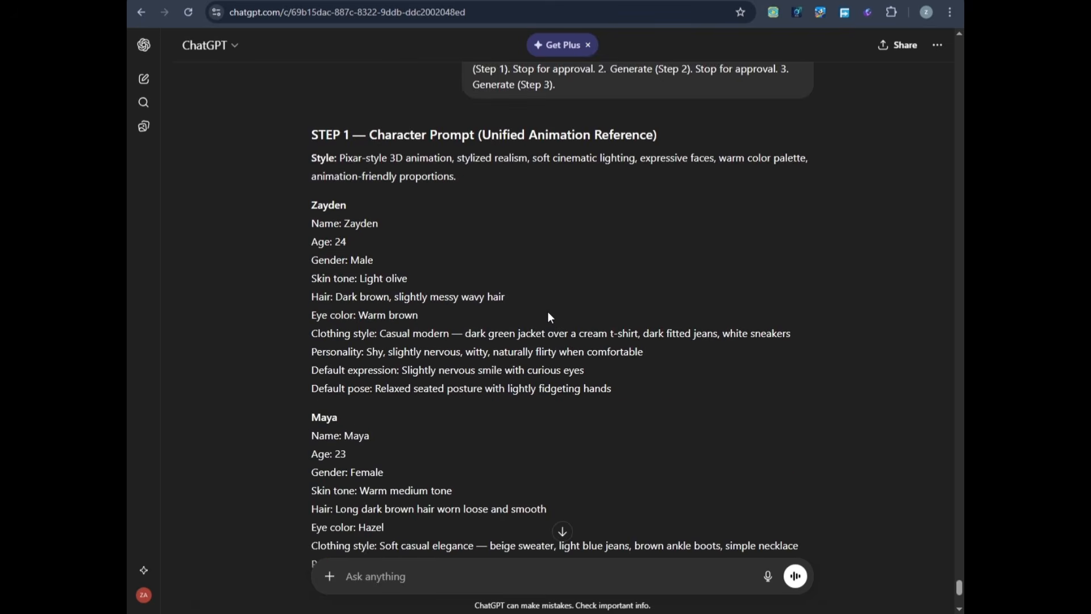
scroll(517, 316, down, 4)
Search for "google flow" in a new browser tab and open the Flow site's projects page.
key(ctrl+t)
click(356, 11)
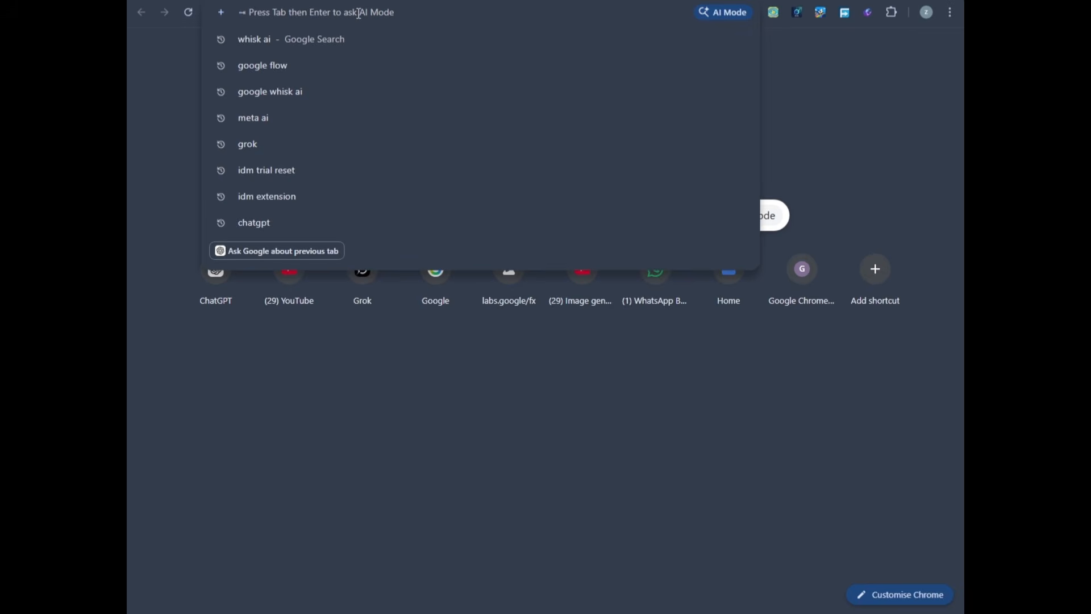
text(google flow)
key(Return)
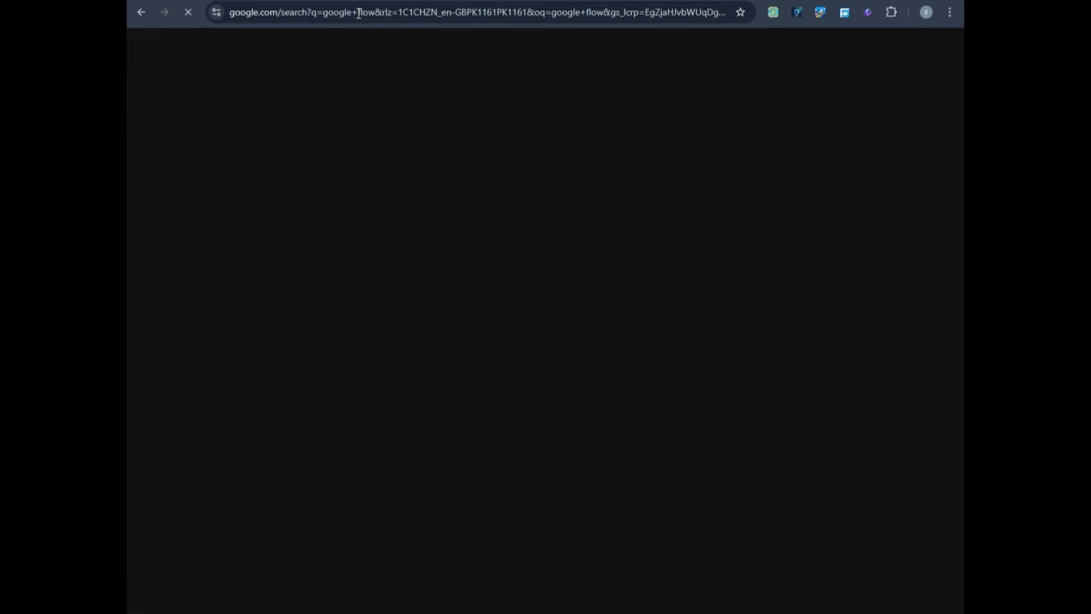
click(202, 178)
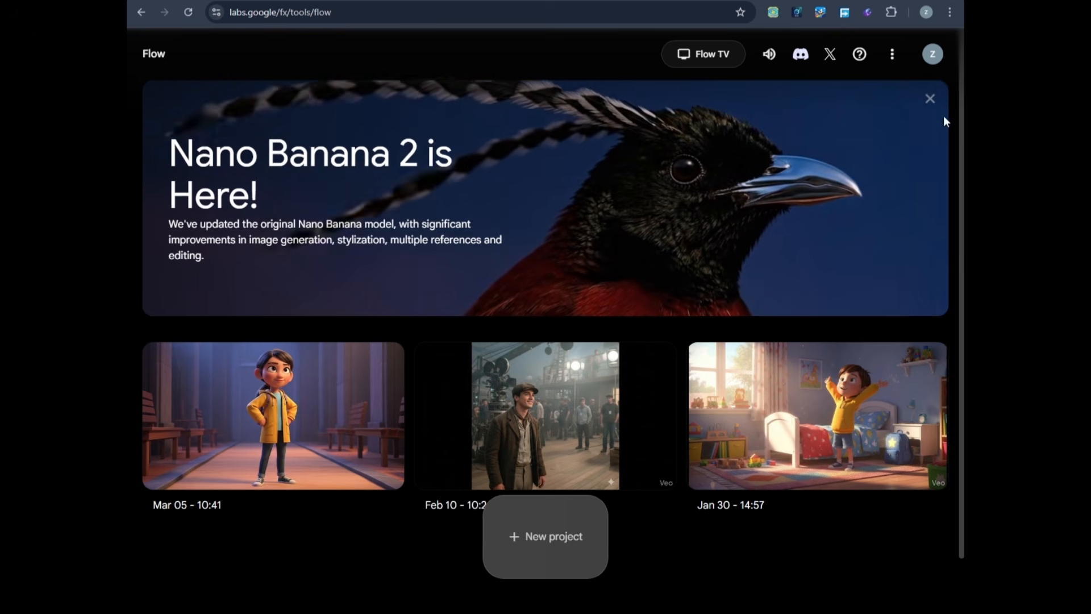
scroll(415, 387, down, 2)
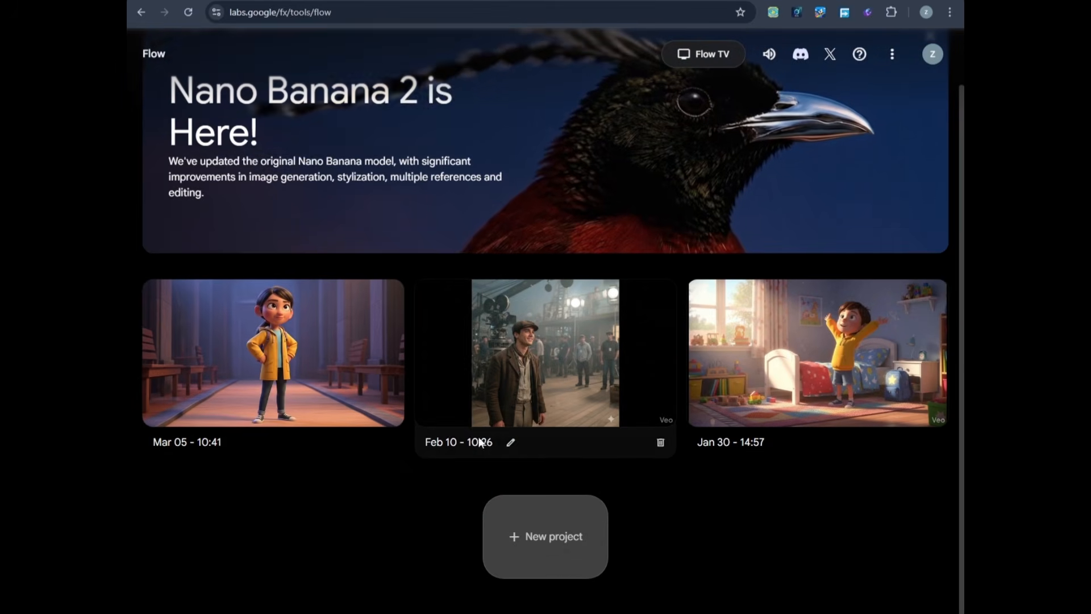
Create a new Flow project and open it from the project list.
scroll(675, 315, up, 2)
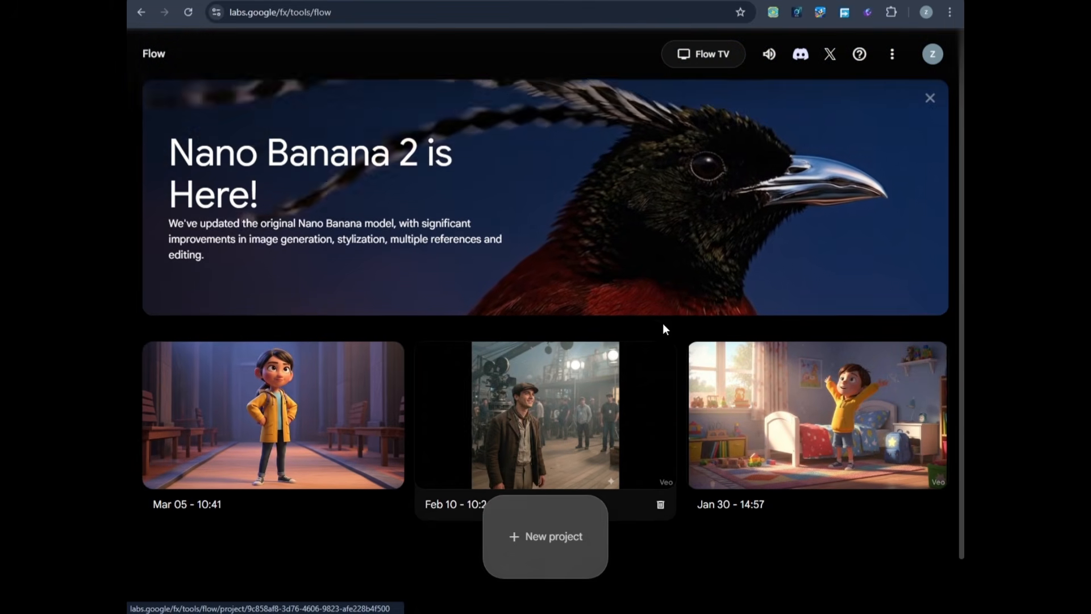
click(563, 533)
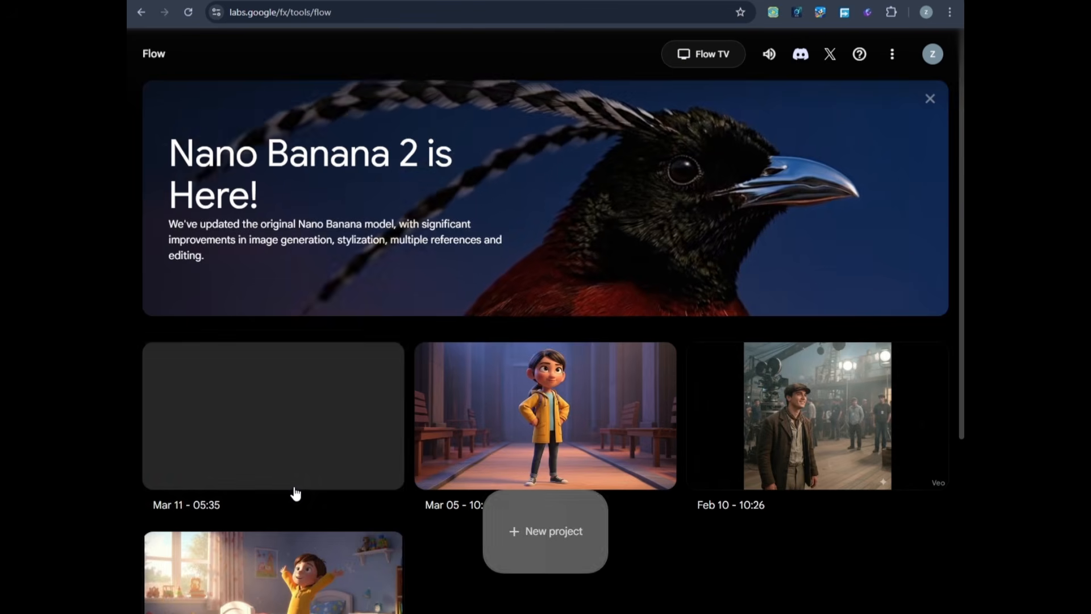
click(296, 494)
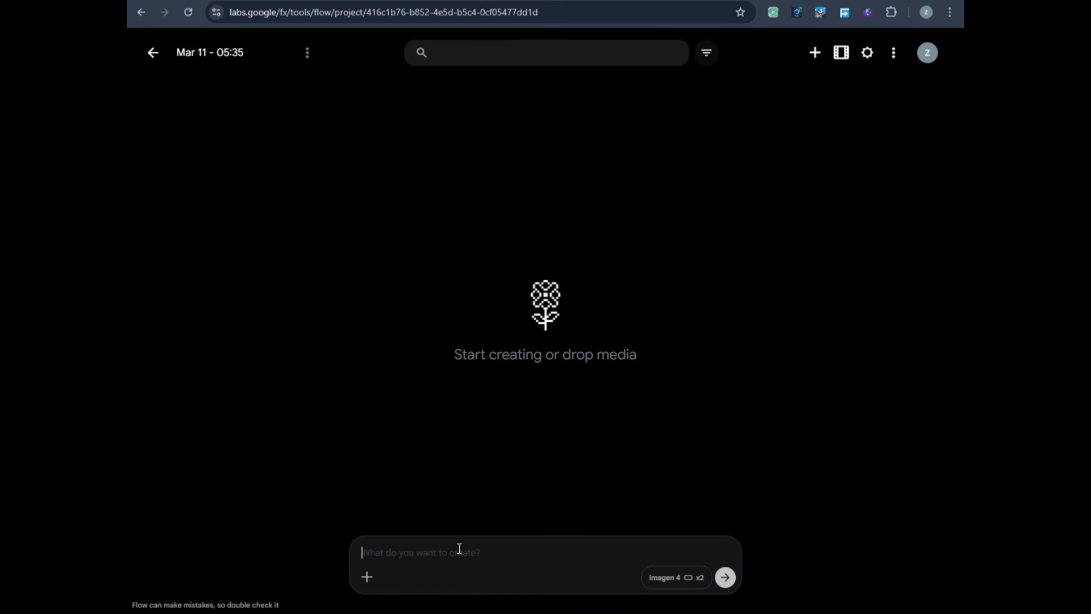
Configure generation for landscape images with two outputs per prompt, using the Nano Banana Pro model.
click(682, 578)
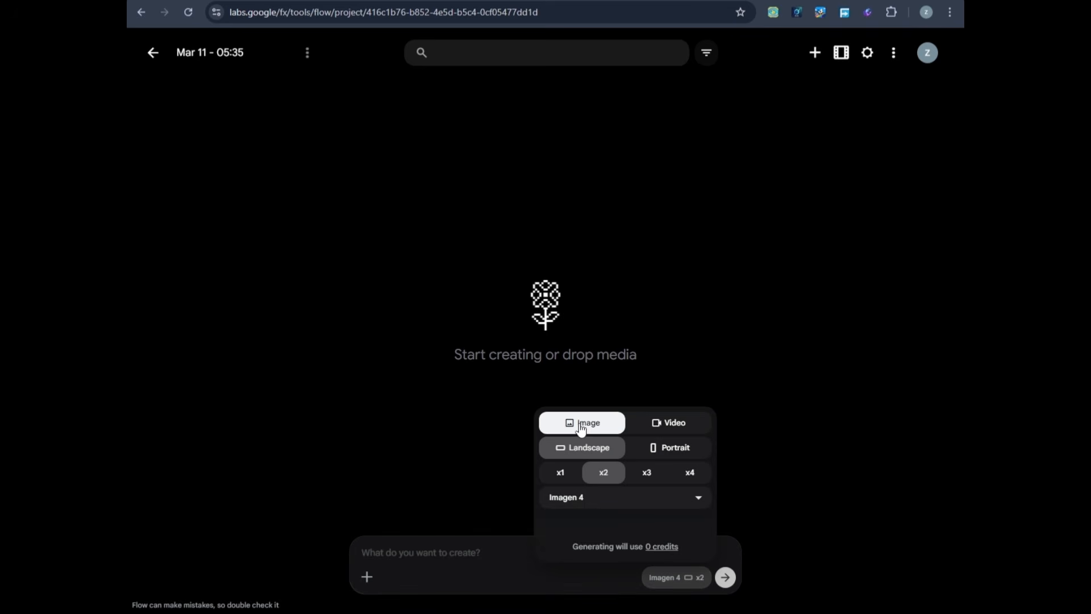
click(665, 452)
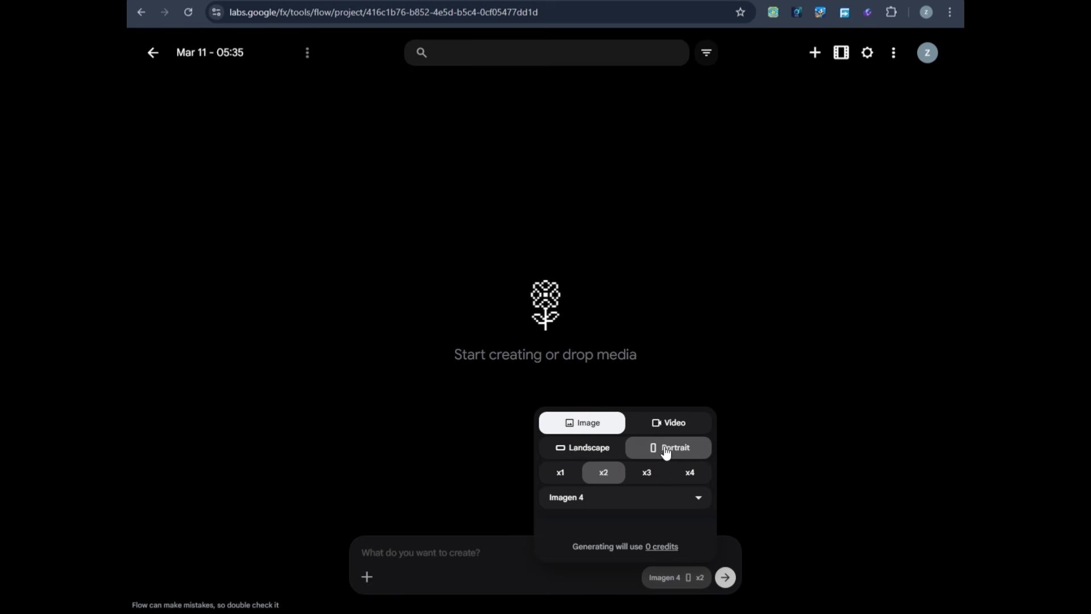
click(581, 450)
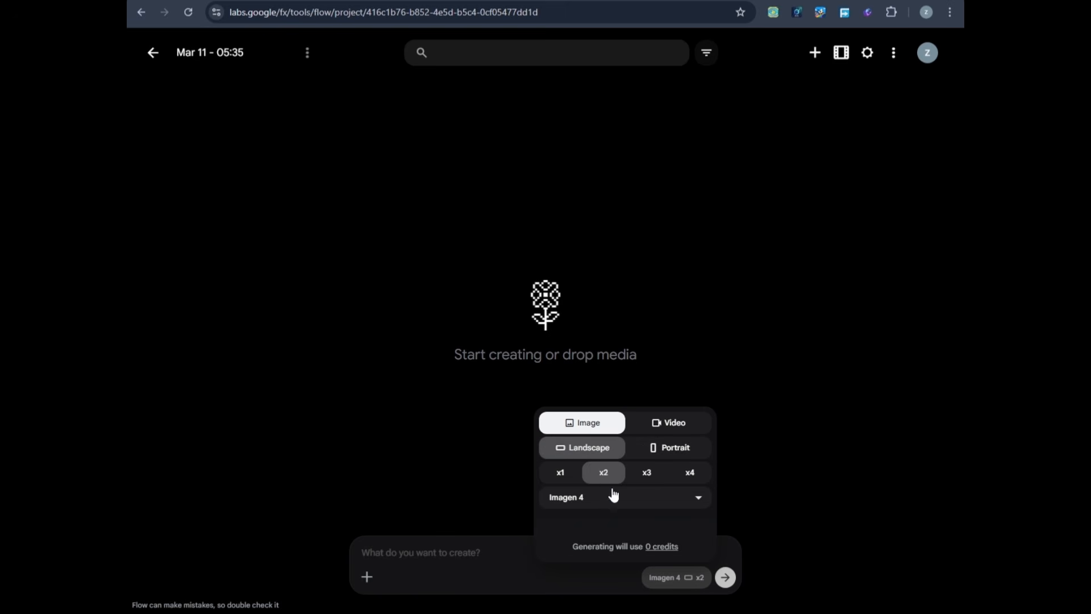
click(620, 498)
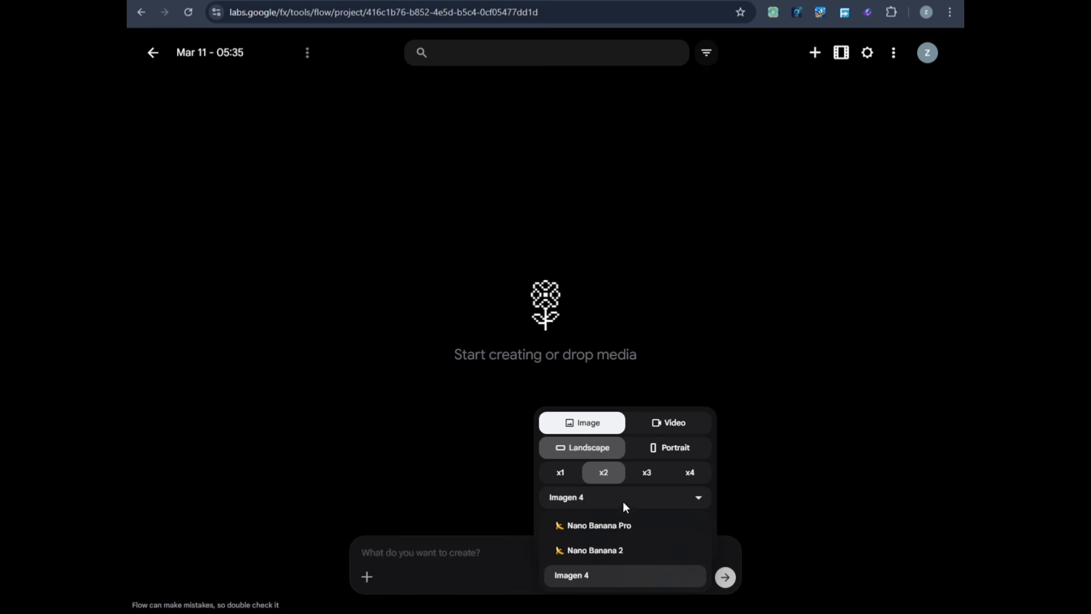
click(610, 530)
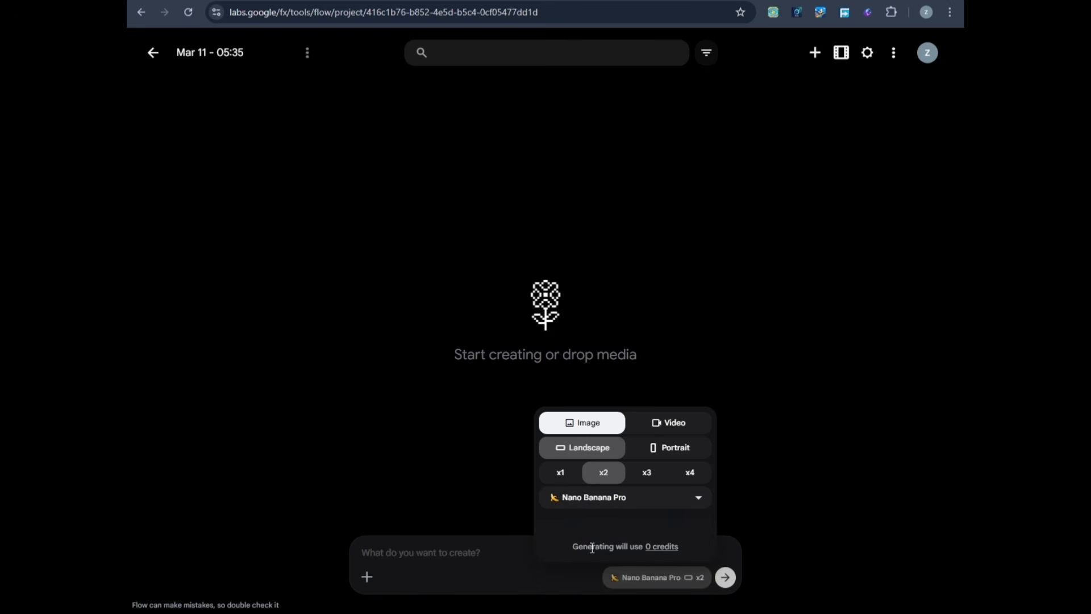
drag(593, 548, 657, 559)
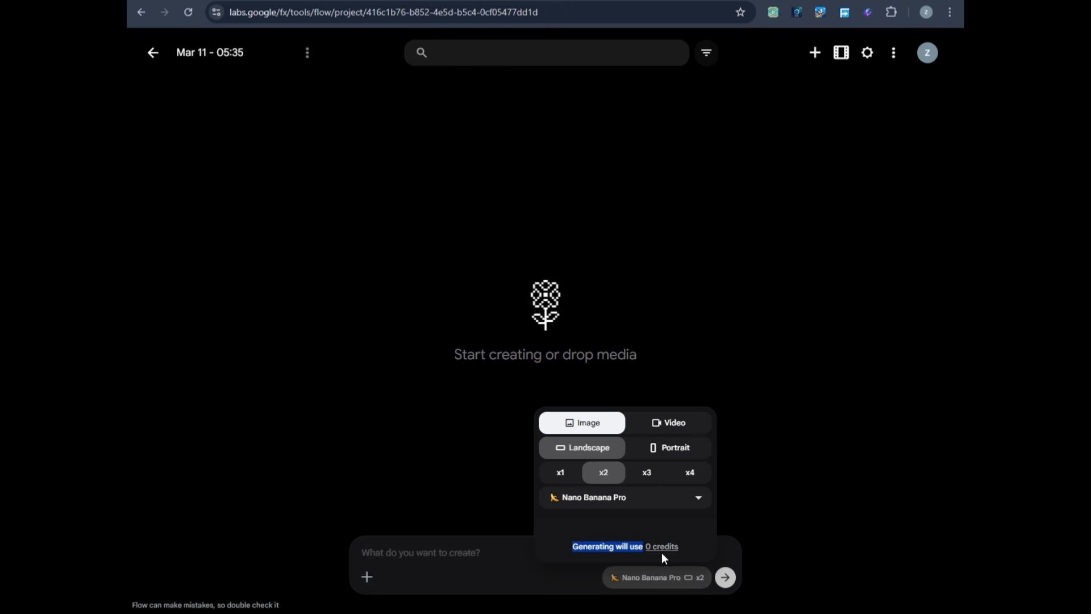
click(673, 580)
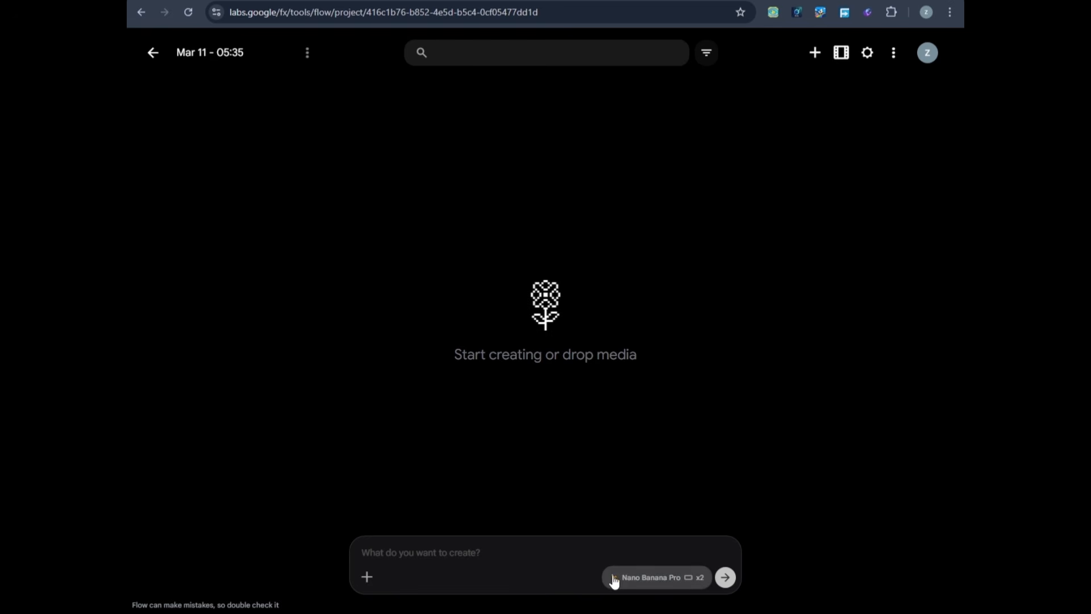
Copy the Style paragraph from ChatGPT's Step 1 character prompt into the Flow prompt, followed by a line break.
click(519, 556)
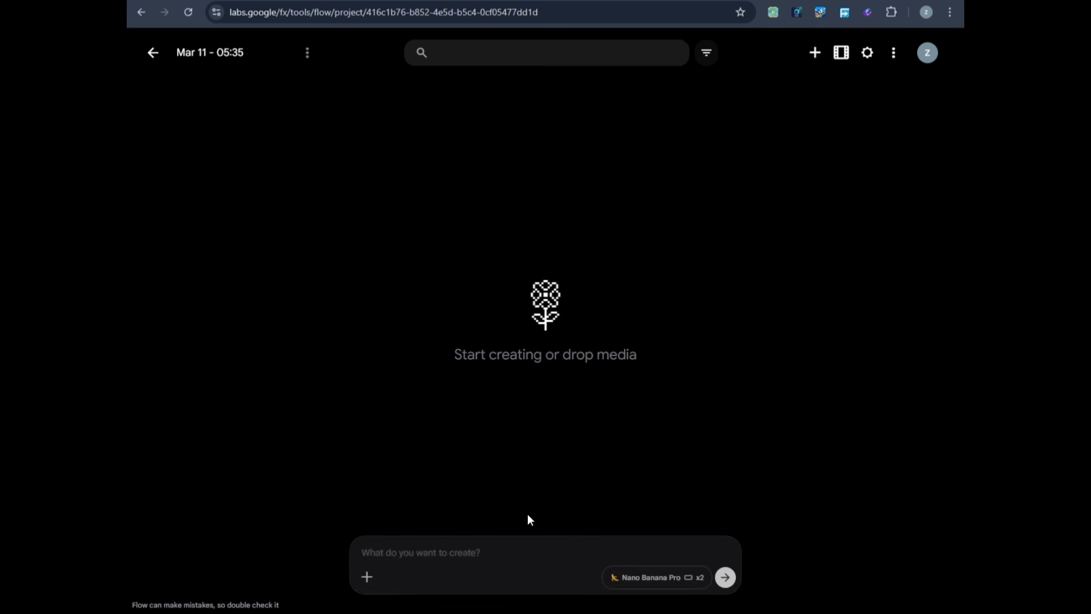
click(318, 1)
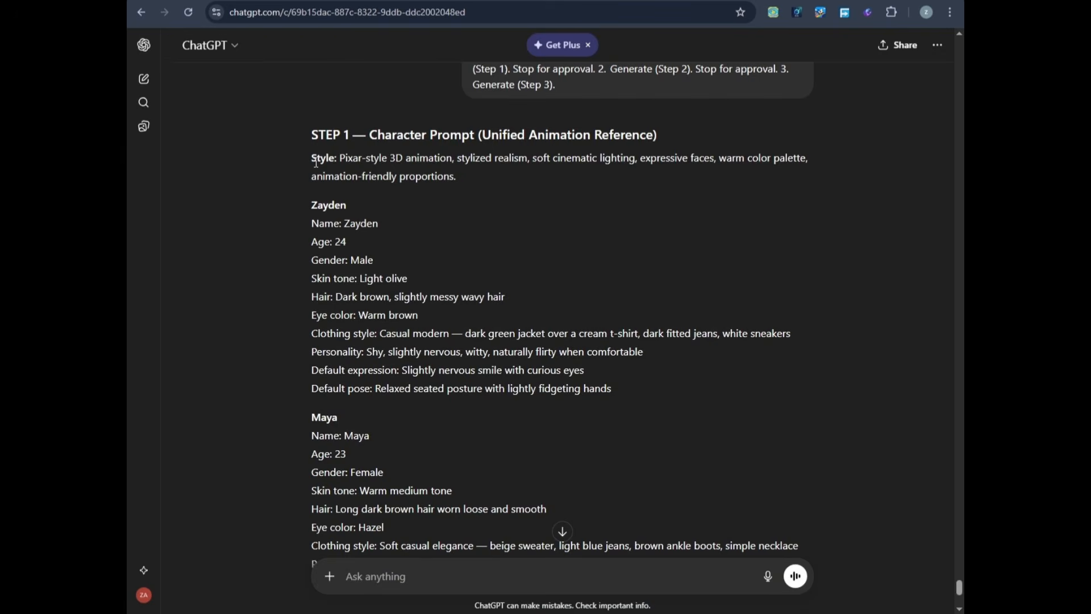
drag(313, 162, 472, 183)
key(ctrl+c)
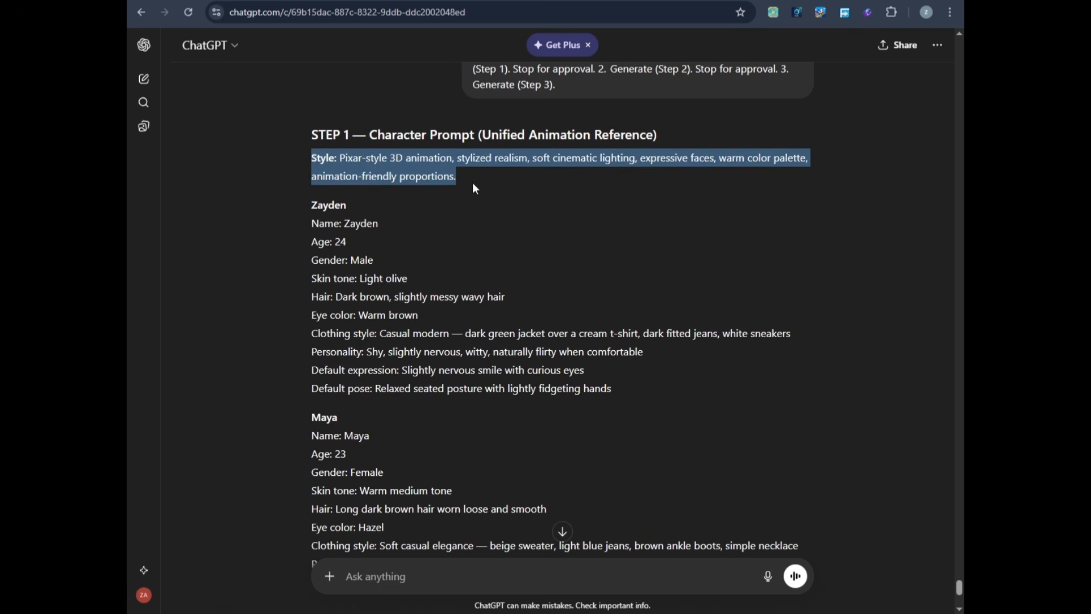
click(421, 2)
click(453, 560)
key(ctrl+v)
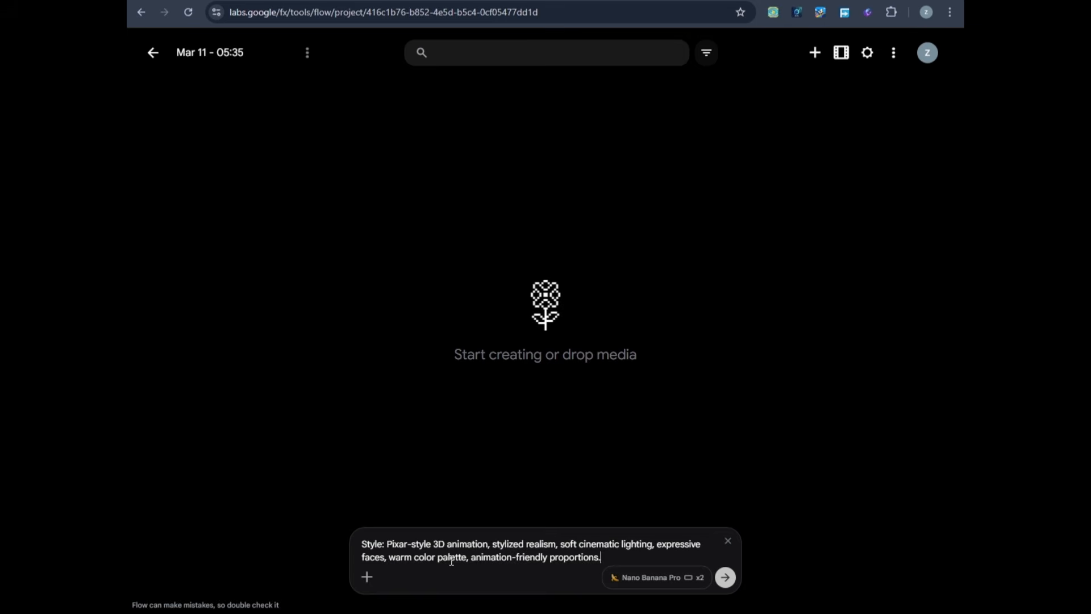
key(shift+Return)
Add Zayden's full character description from ChatGPT below the style text in Flow and generate the images.
click(244, 1)
drag(295, 203, 640, 391)
key(ctrl+c)
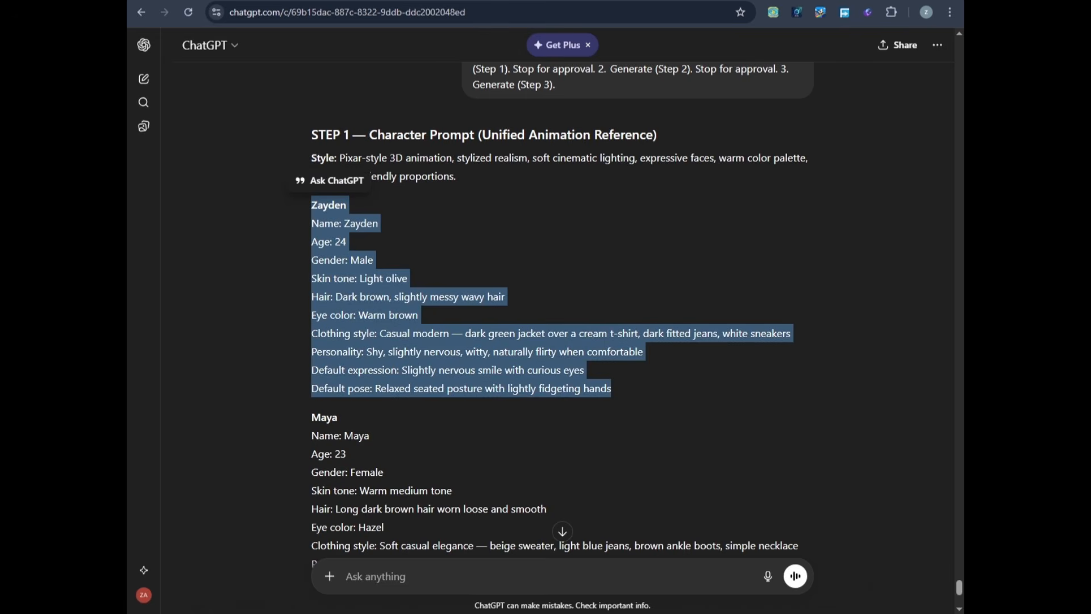
click(421, 1)
key(ctrl+v)
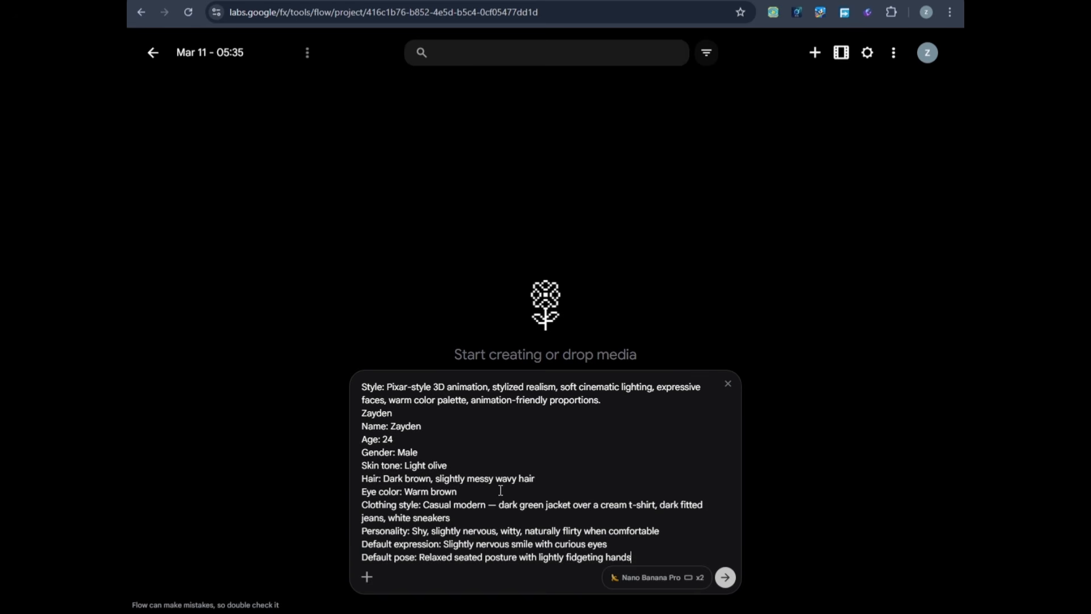
click(723, 580)
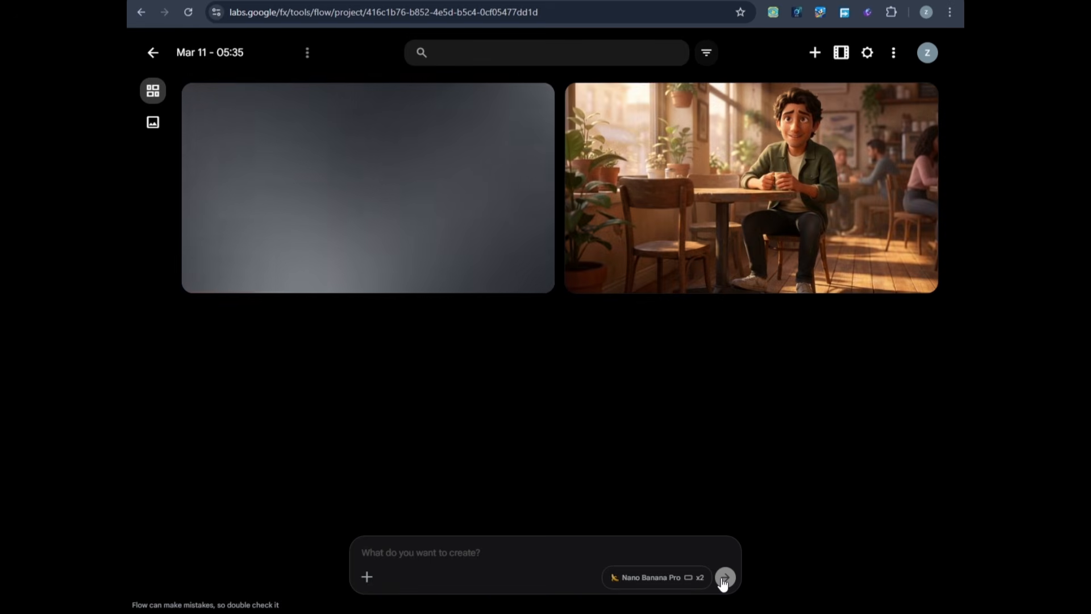
Edit the generated image of Zayden on the stool with the prompt "wearing black shoes and red jacket".
mouse_move(551, 178)
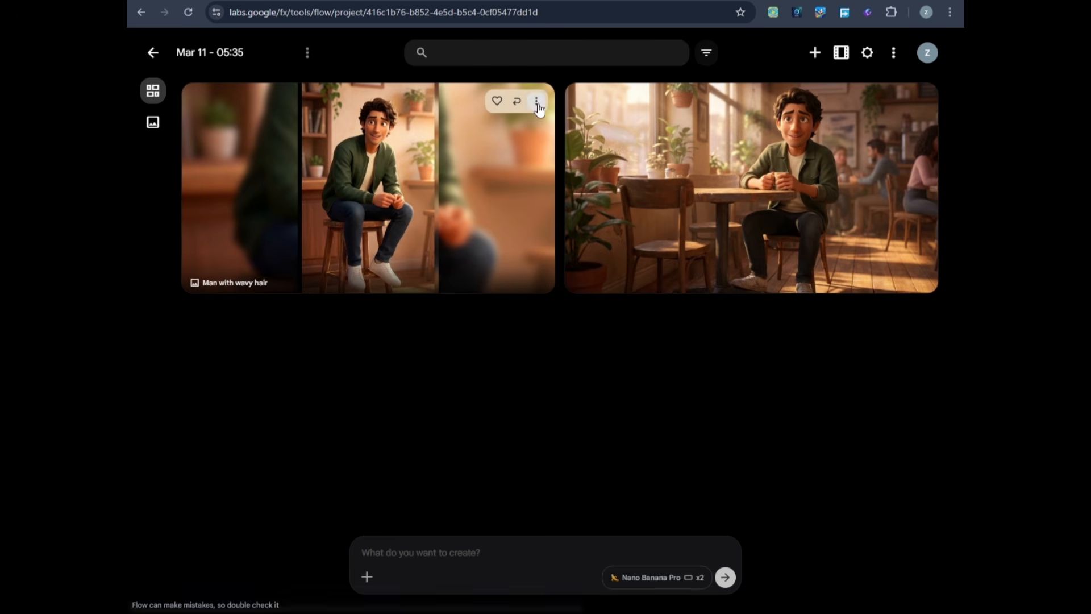
click(429, 188)
click(400, 561)
text(wearing black shoes and re)
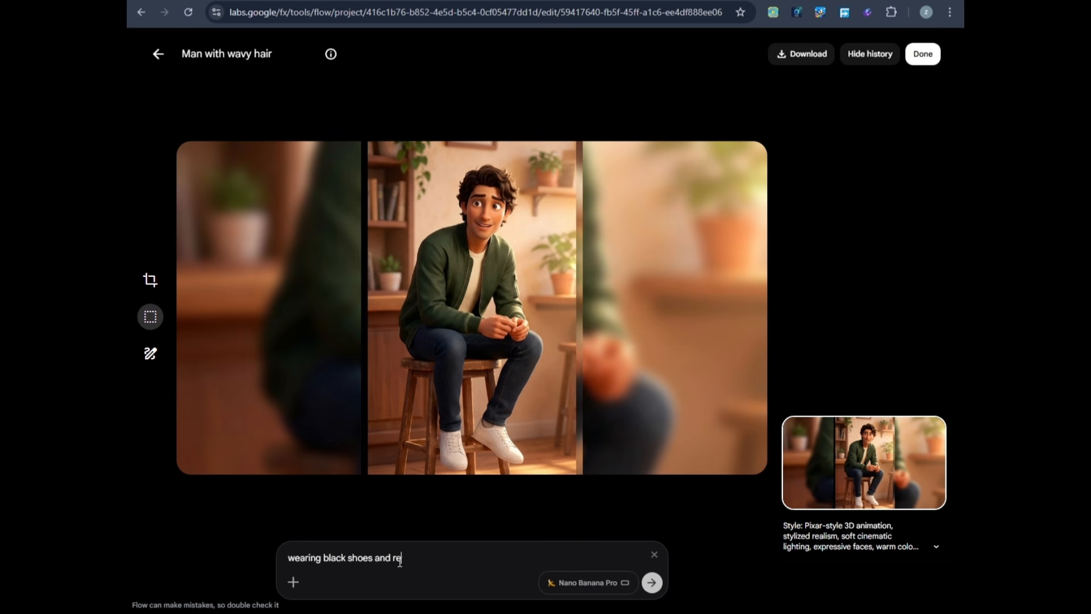
key(Return)
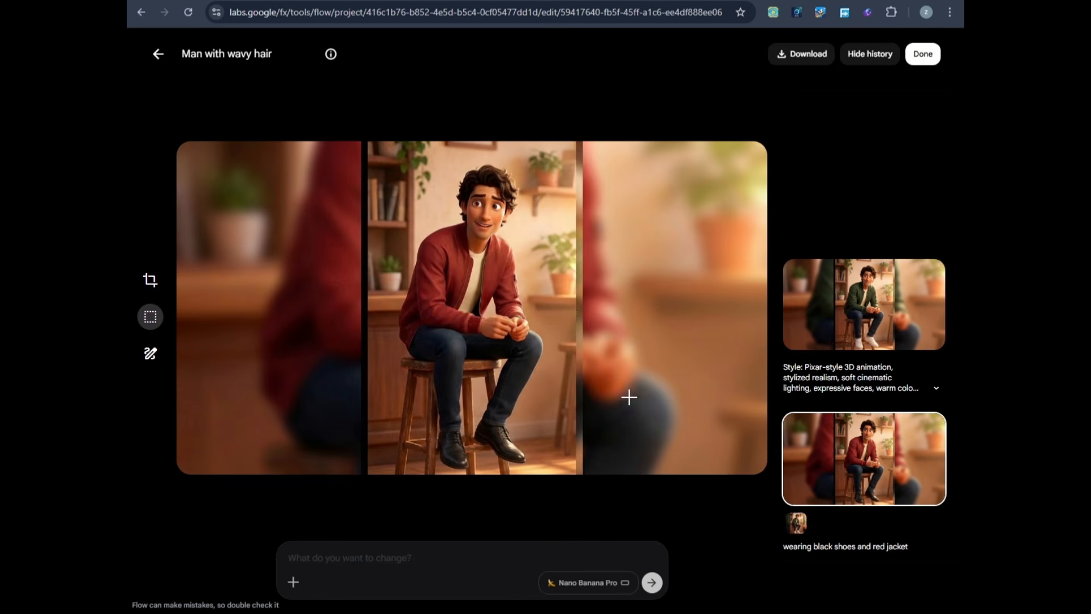
Download the edited red-jacket image of Zayden at 2K upscaled resolution and leave the image editor.
click(817, 62)
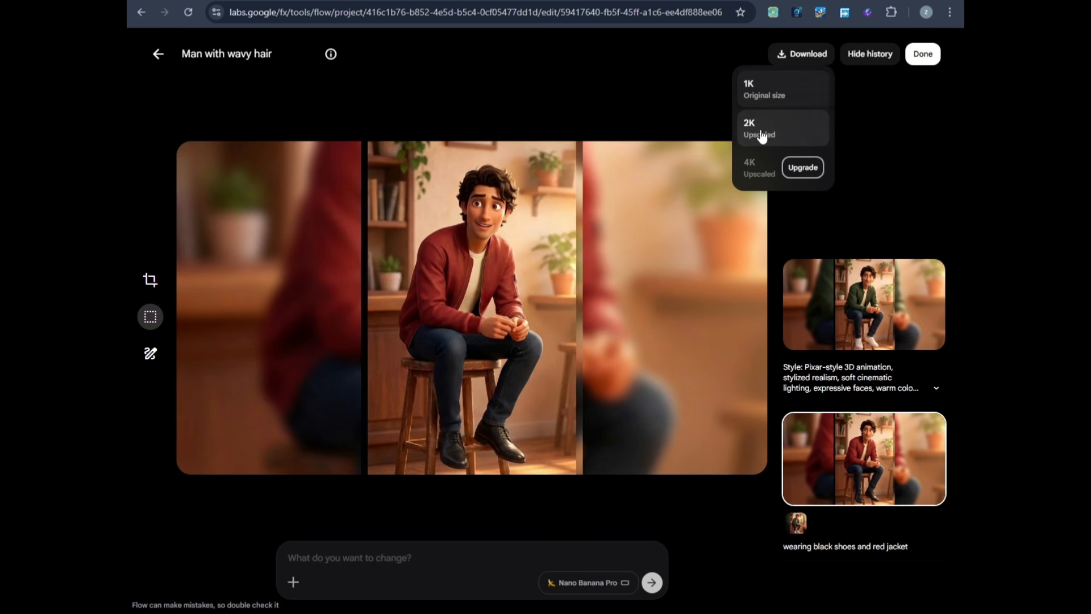
click(786, 146)
key(Escape)
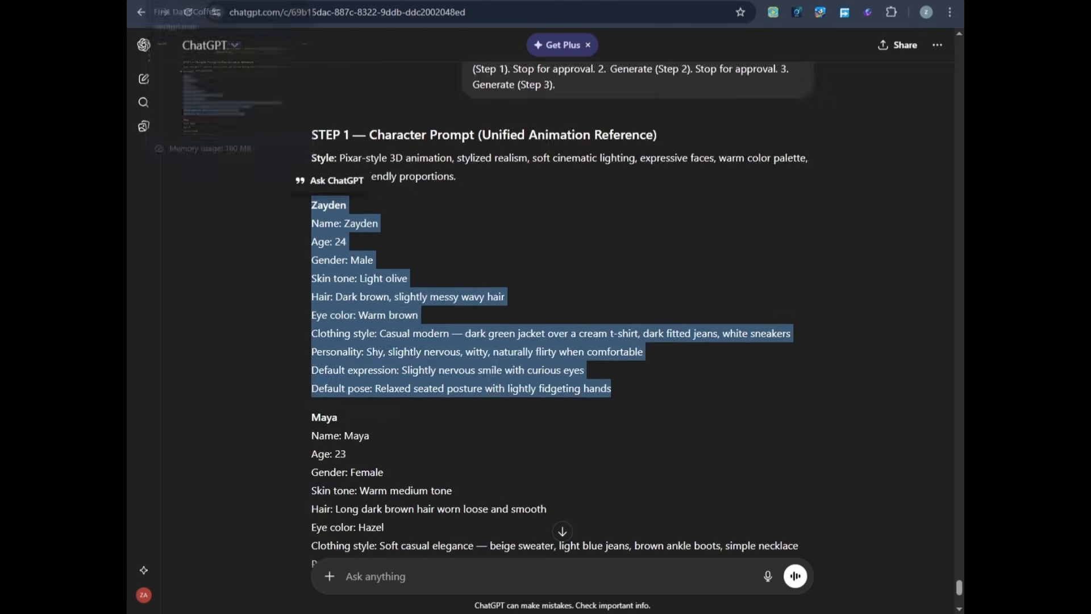
Copy Maya's full character description from ChatGPT and paste it into the Flow prompt.
click(337, 216)
scroll(337, 216, down, 5)
drag(312, 219, 719, 415)
key(ctrl+c)
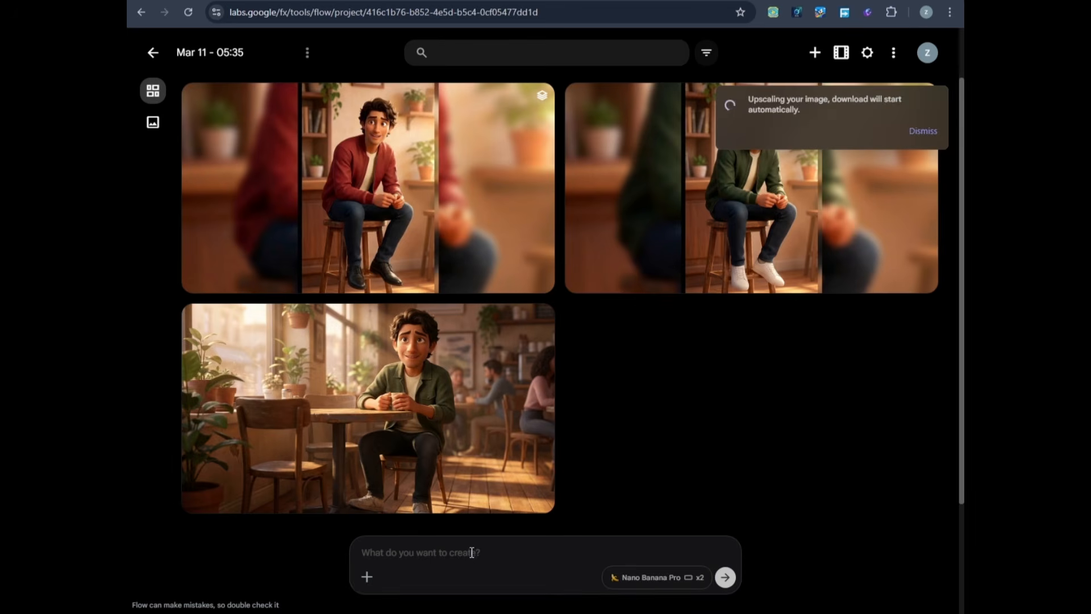
click(472, 553)
key(ctrl+v)
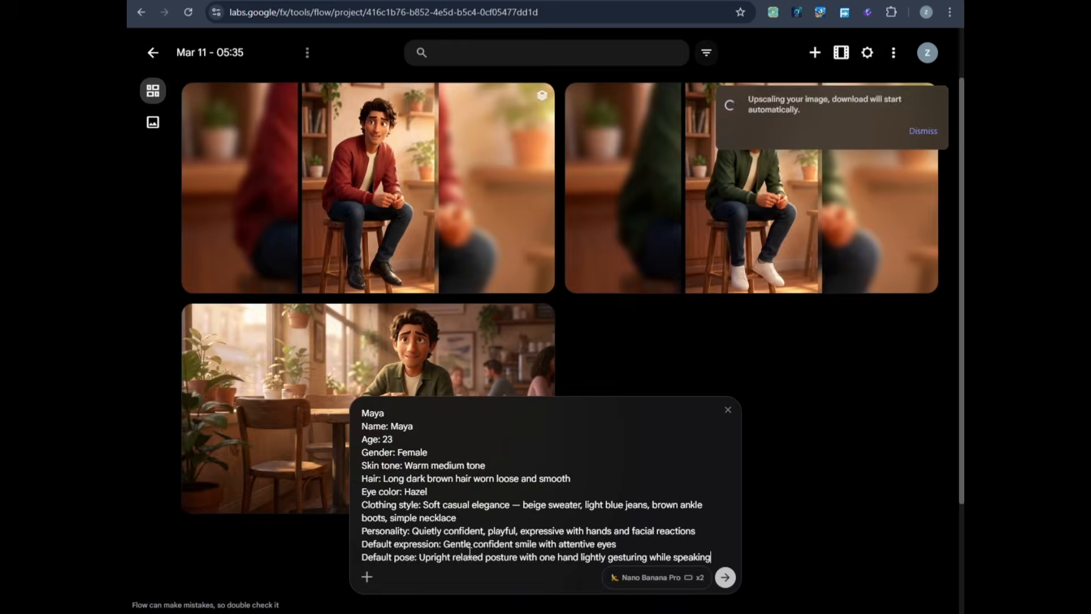
Insert ChatGPT's Style paragraph above Maya's description in the Flow prompt and generate her images.
click(369, 421)
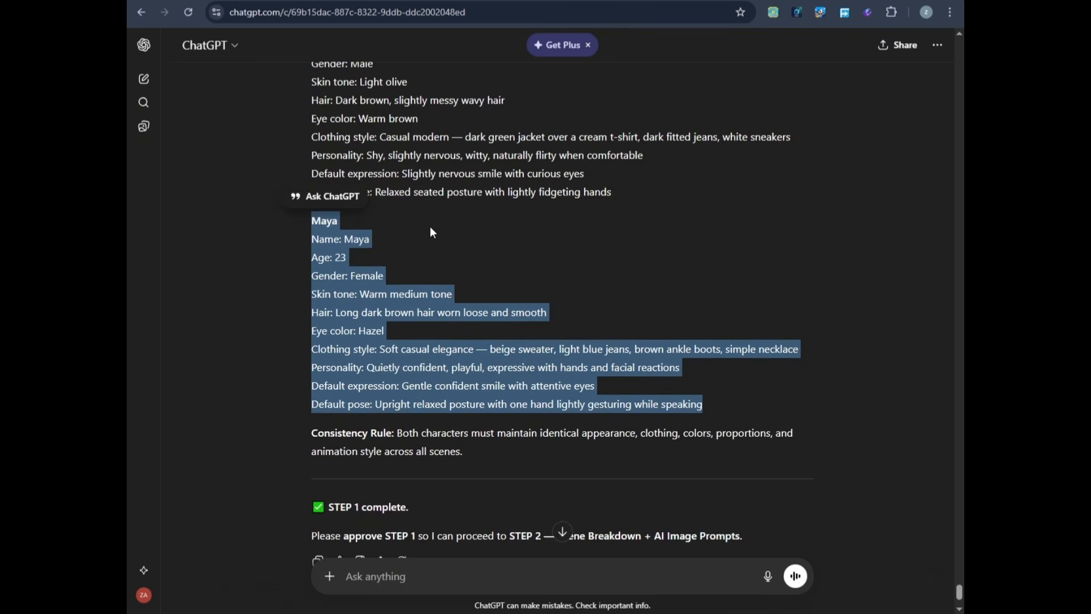
scroll(426, 228, up, 4)
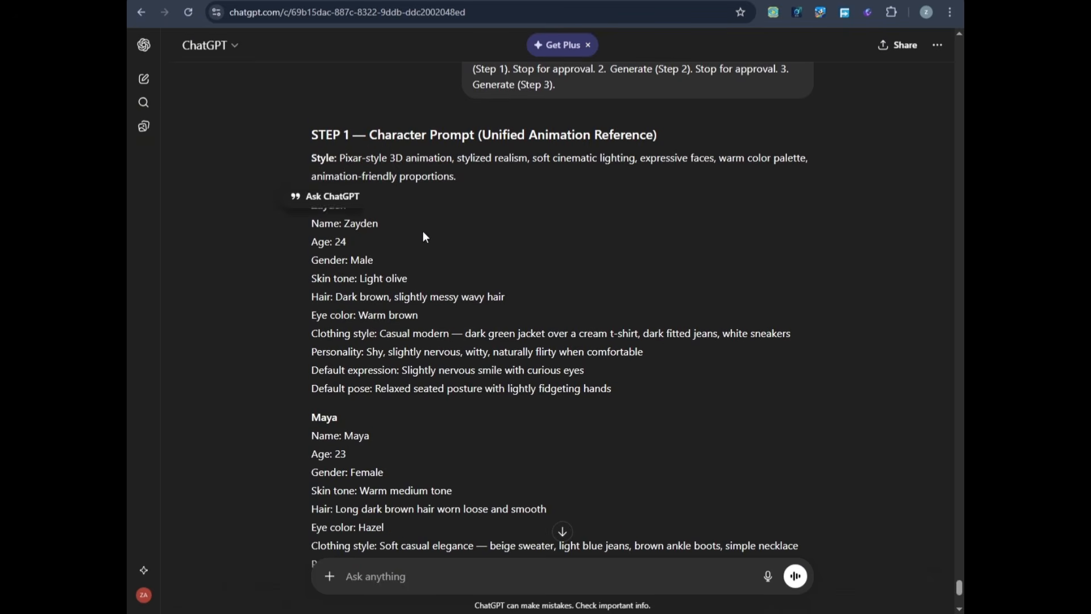
drag(314, 156, 457, 181)
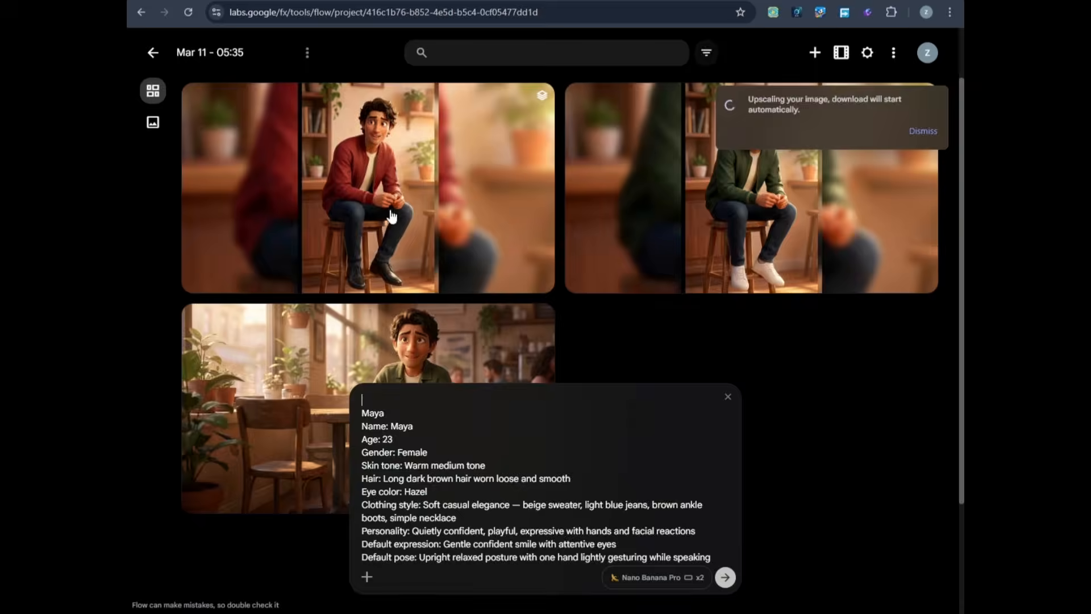
text(Style: Pixar-style 3D animation, stylized realism, soft cinematic lighting, expressive faces, warm color palette, animation-friendly proportions.)
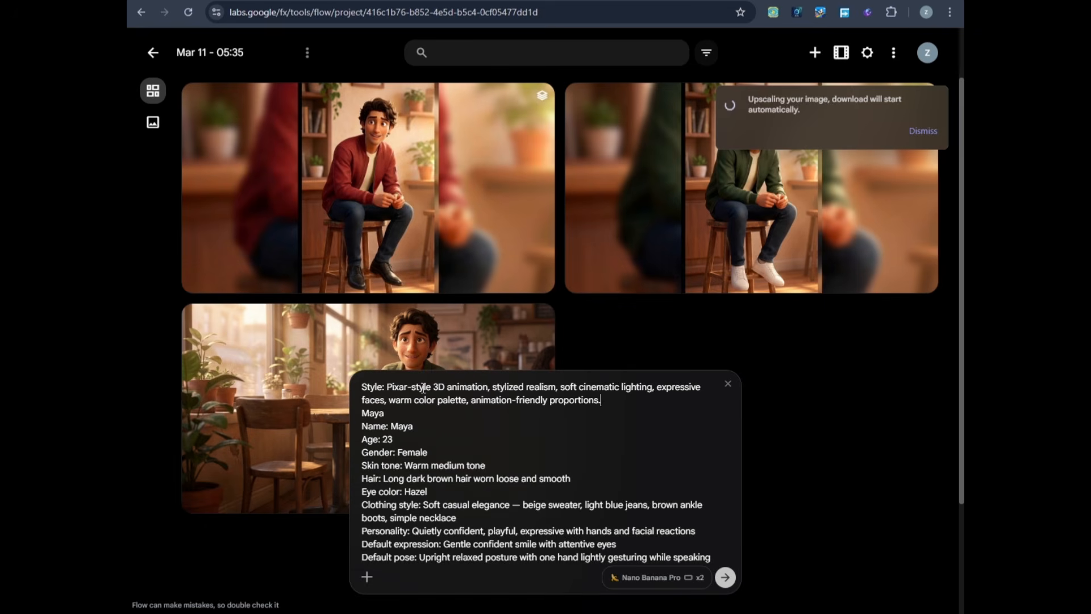
click(726, 578)
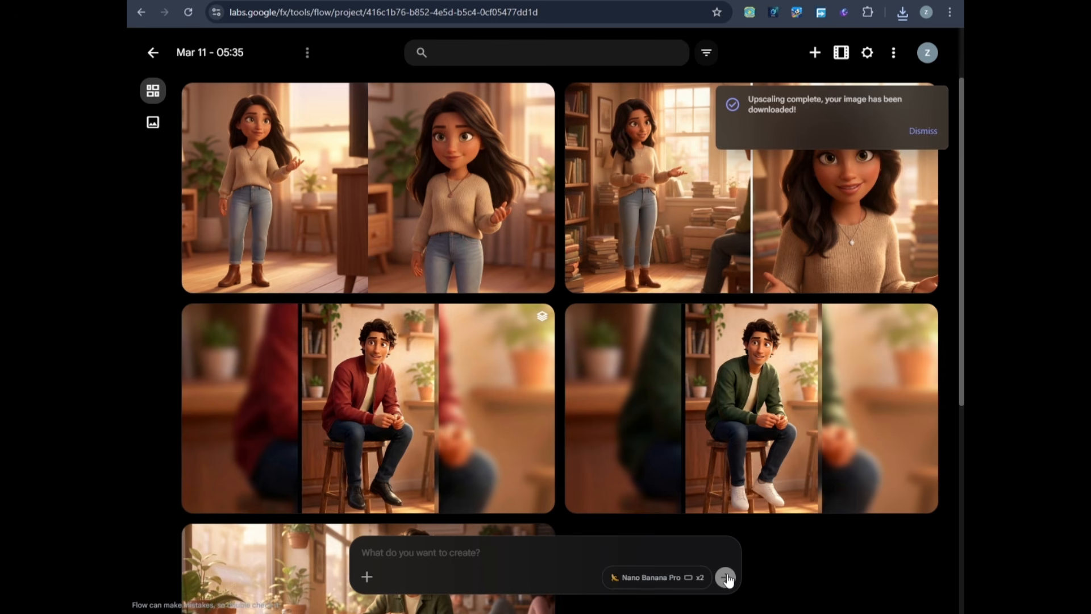
Open the image of Maya gesturing in front of the plants, download it, and close the image editor.
click(924, 132)
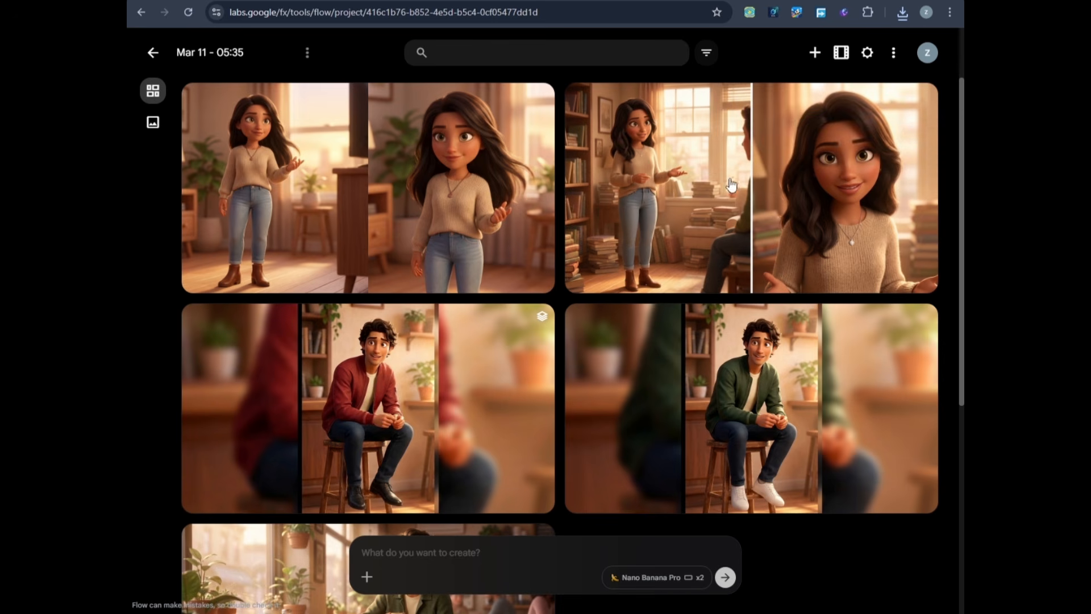
click(542, 185)
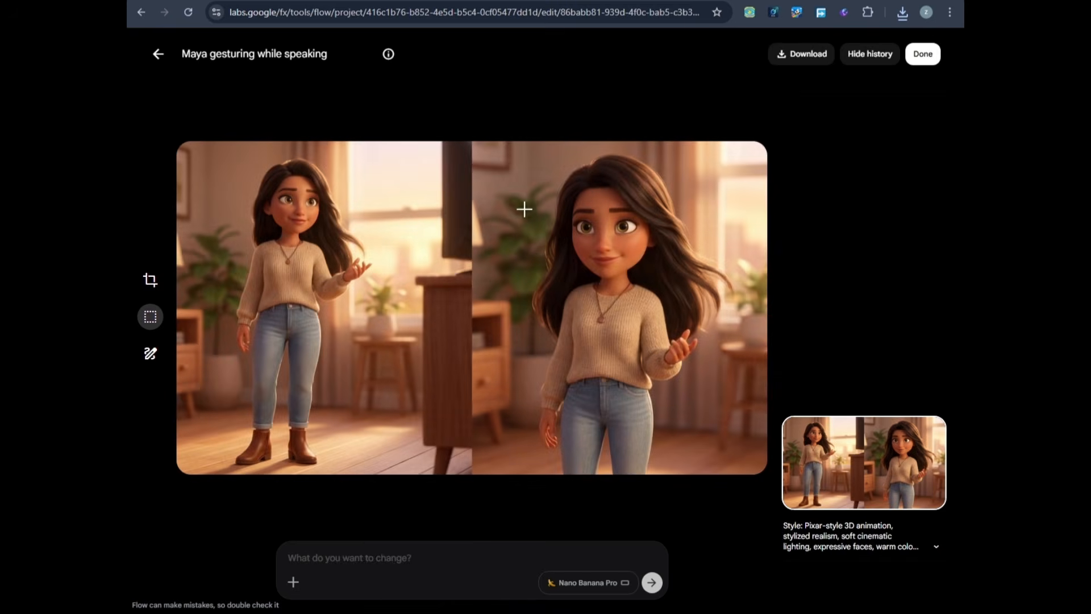
click(621, 586)
click(621, 587)
click(803, 61)
click(773, 117)
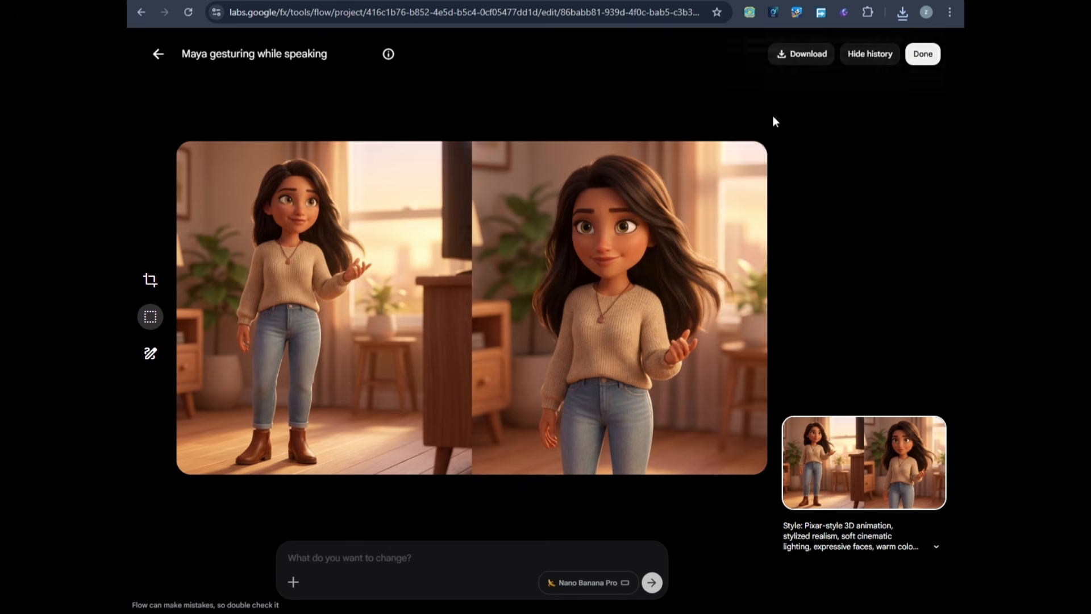
click(934, 60)
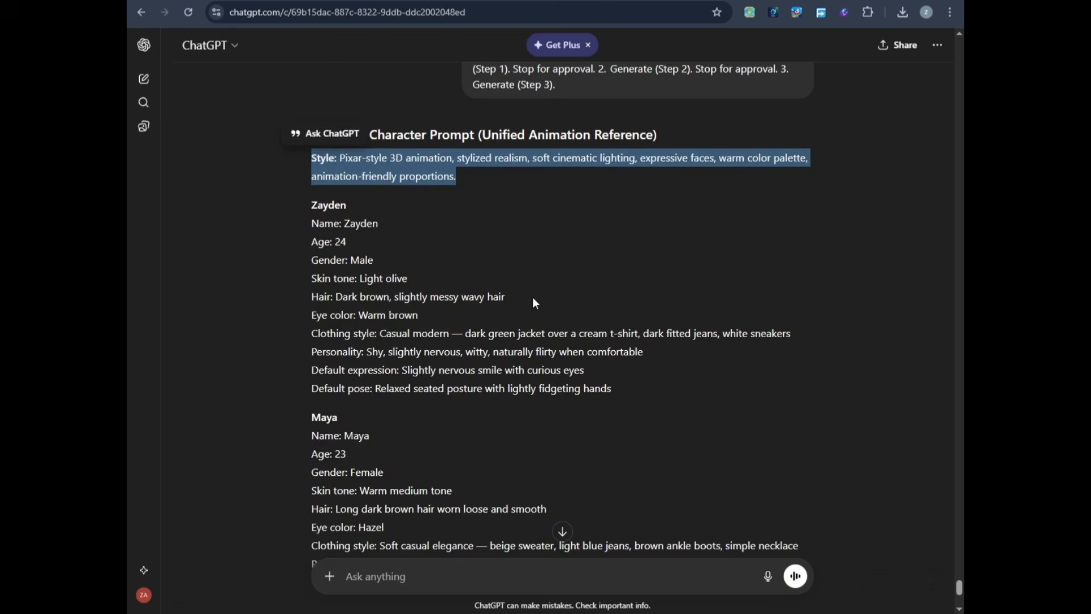
Request the scene breakdown and image prompts in ChatGPT by sending "step 2".
scroll(528, 284, down, 5)
text(step 2)
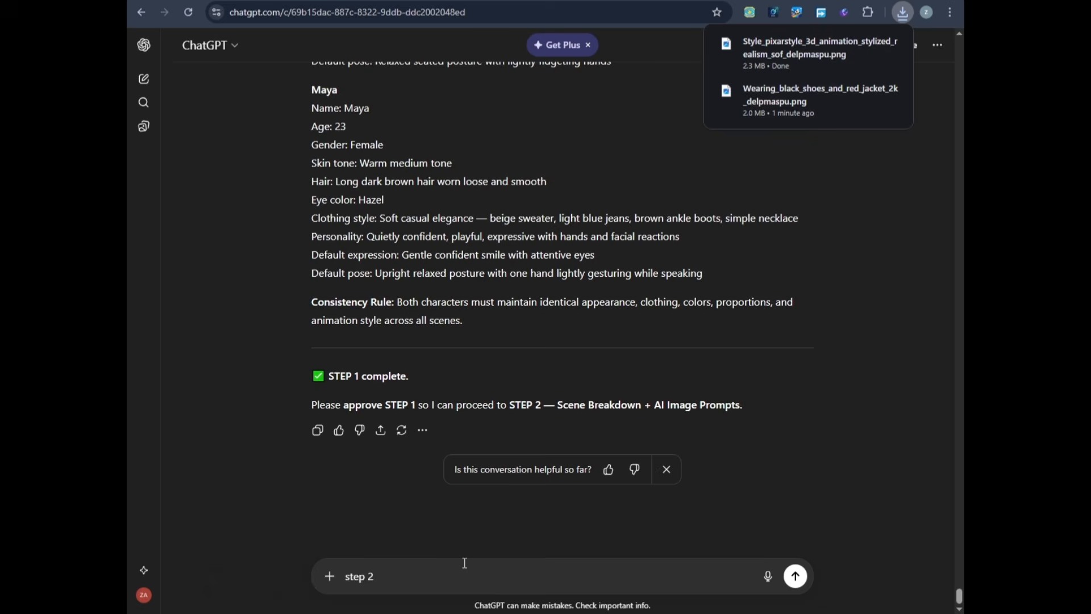
key(Return)
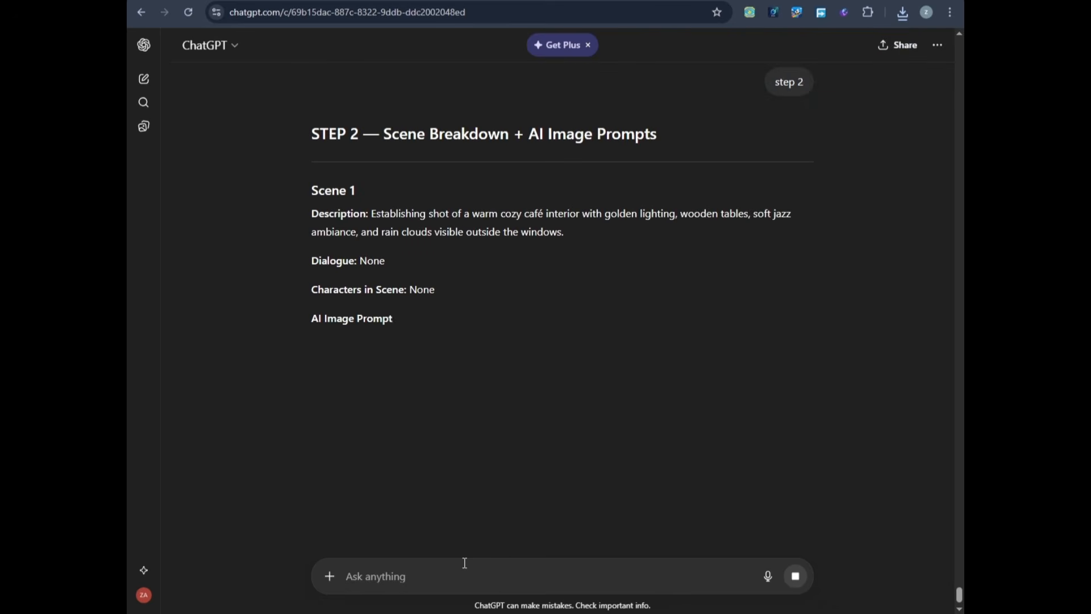
Examine the descriptions, dialogue, characters and AI image prompts of the scenes in ChatGPT's Step 2 breakdown.
drag(306, 189, 388, 258)
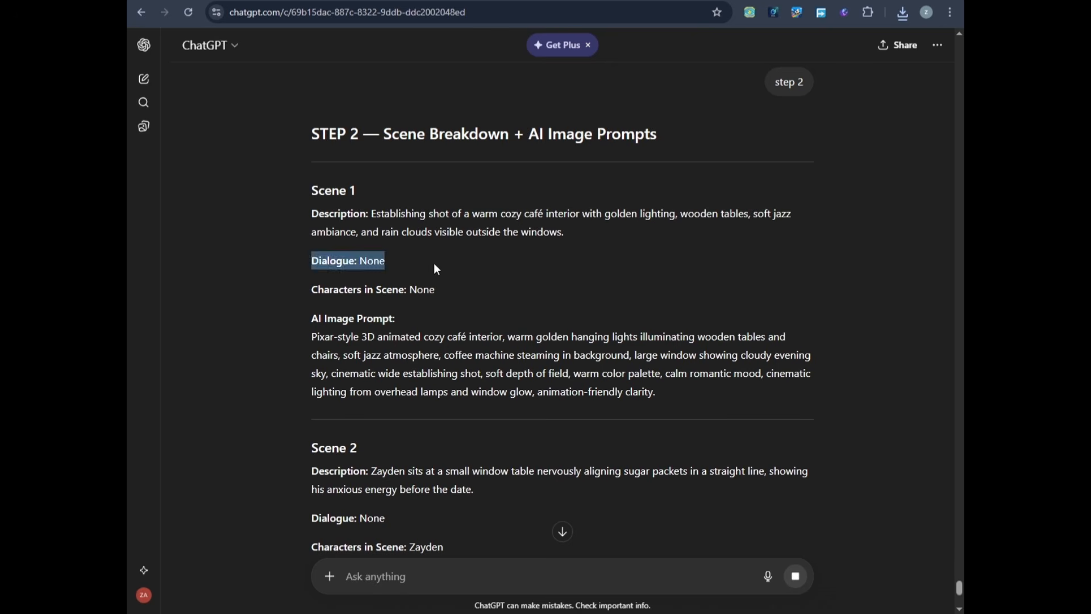
drag(312, 287, 463, 291)
drag(309, 322, 658, 394)
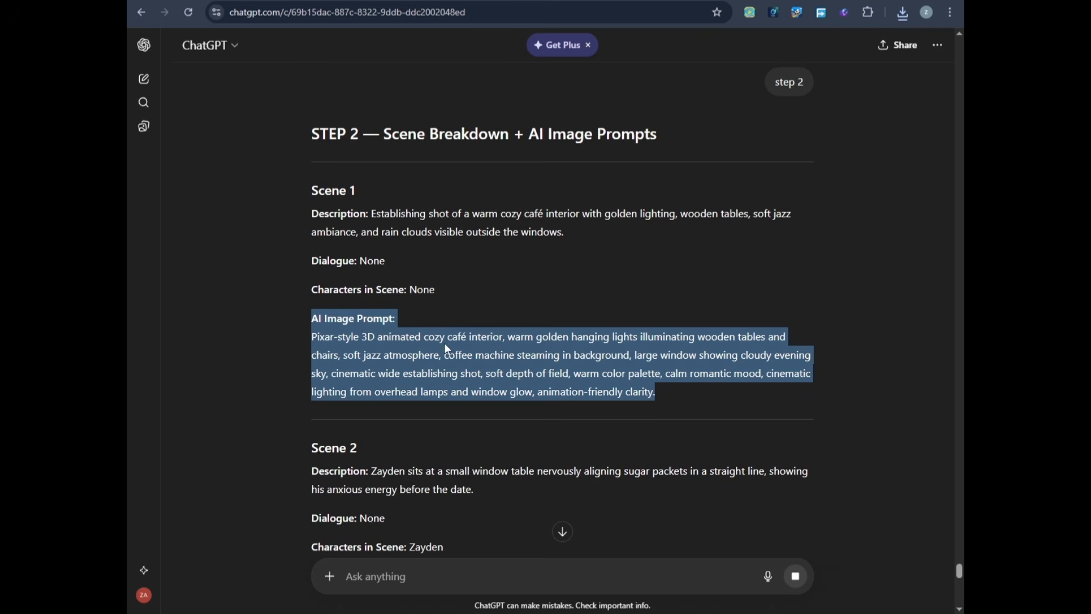
scroll(447, 349, down, 3)
drag(305, 272, 513, 297)
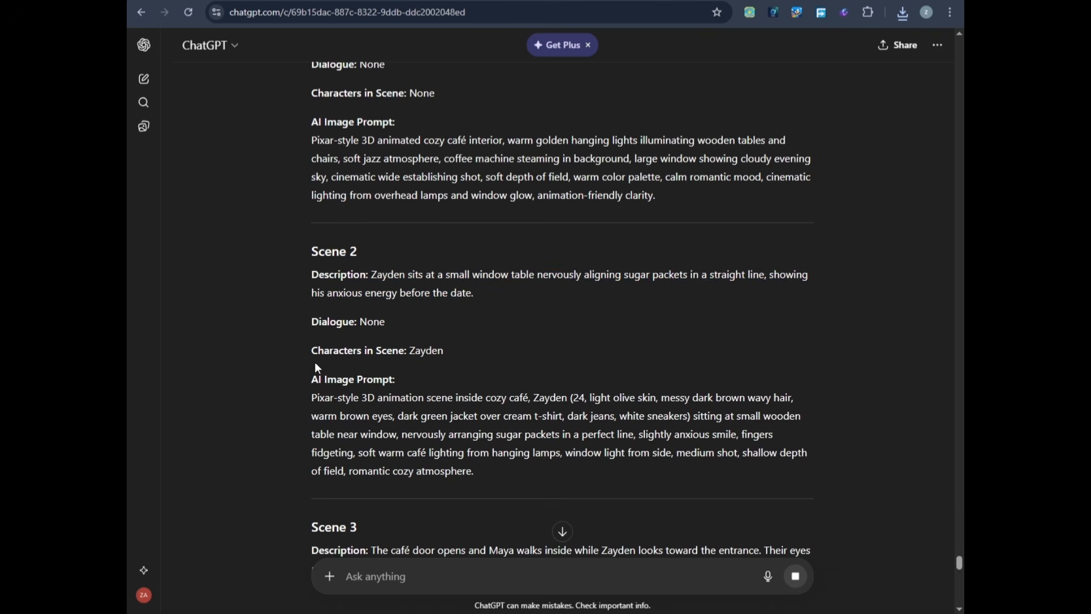
scroll(346, 366, down, 15)
scroll(358, 341, down, 4)
scroll(699, 260, up, 18)
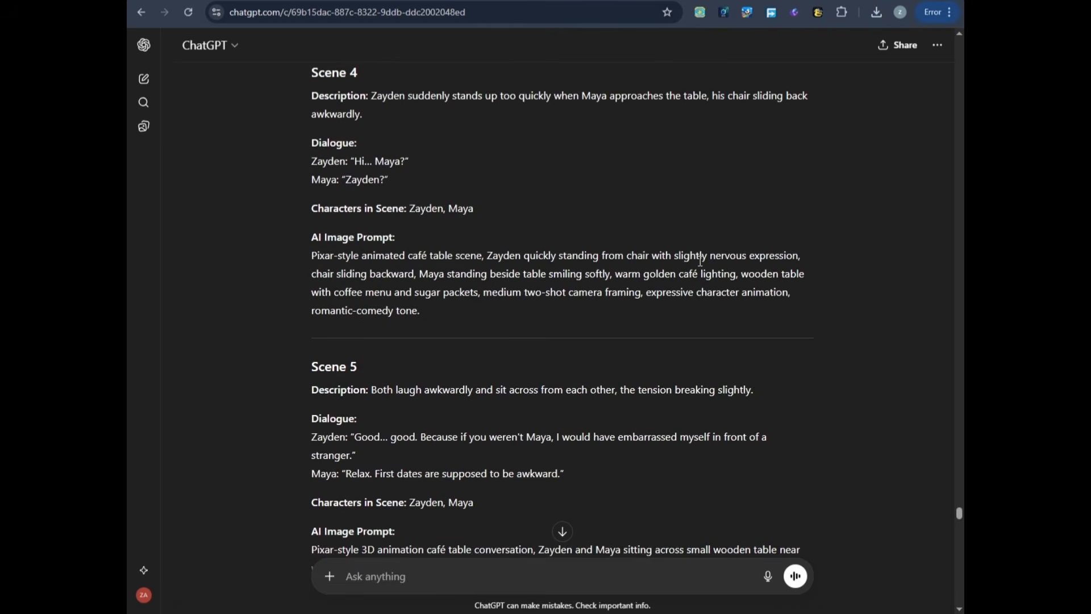
scroll(690, 271, up, 3)
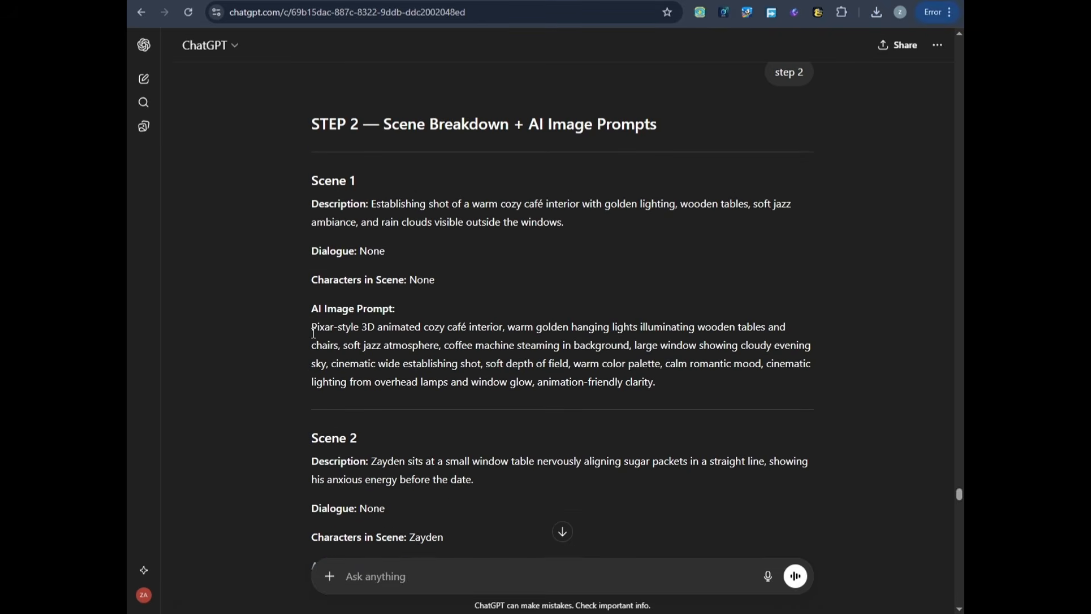
Copy Scene 1's AI image prompt from ChatGPT into the Flow prompt and generate the café interior images.
drag(312, 330, 691, 384)
key(ctrl+c)
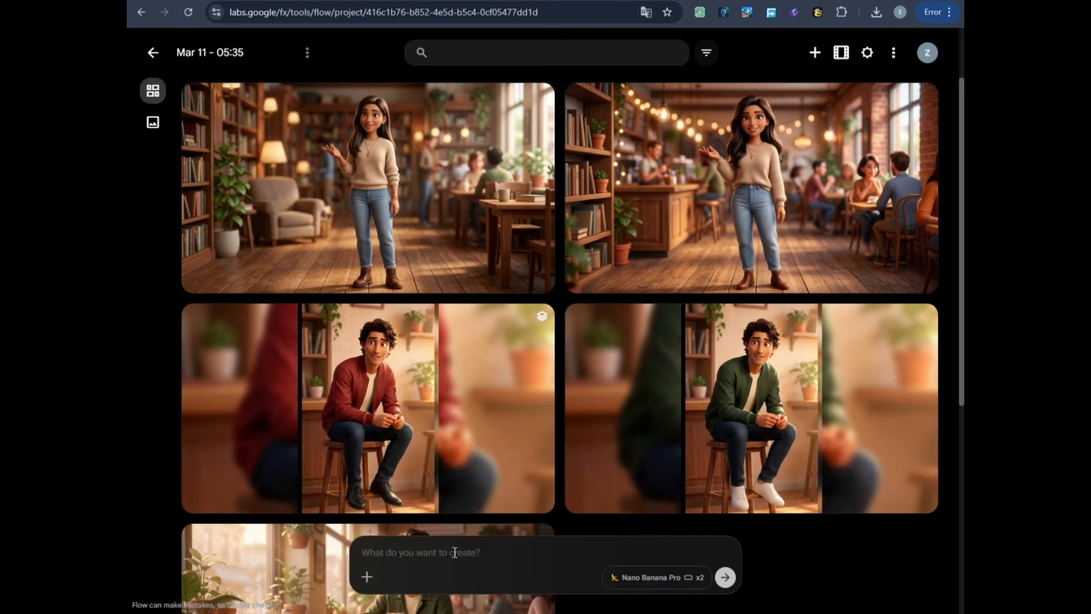
click(455, 553)
key(ctrl+v)
click(725, 578)
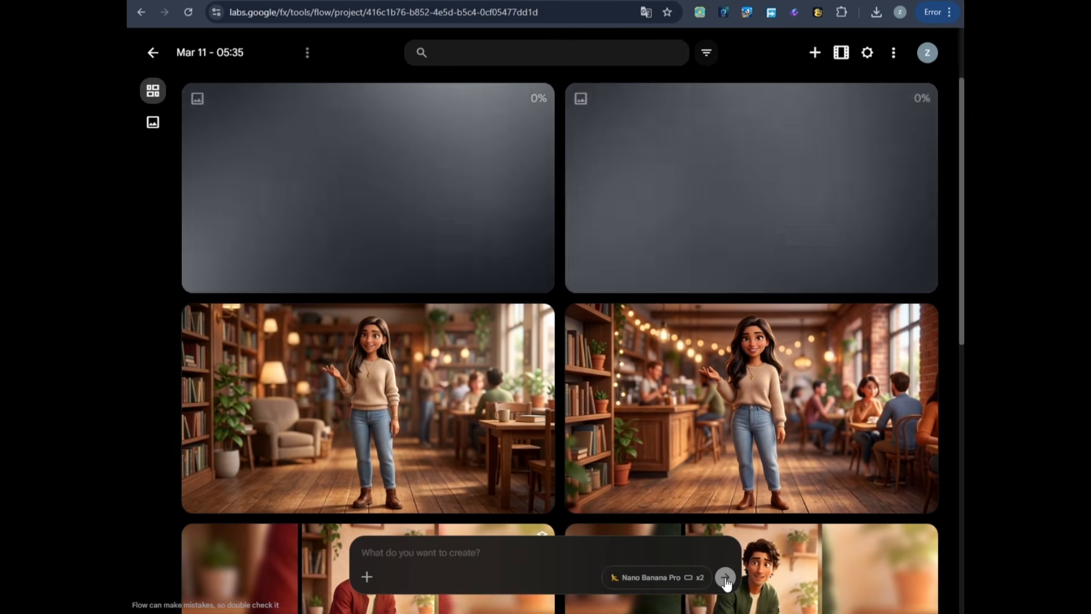
Download the first of the two generated Scene 1 café interior images.
click(536, 100)
mouse_move(528, 210)
click(617, 266)
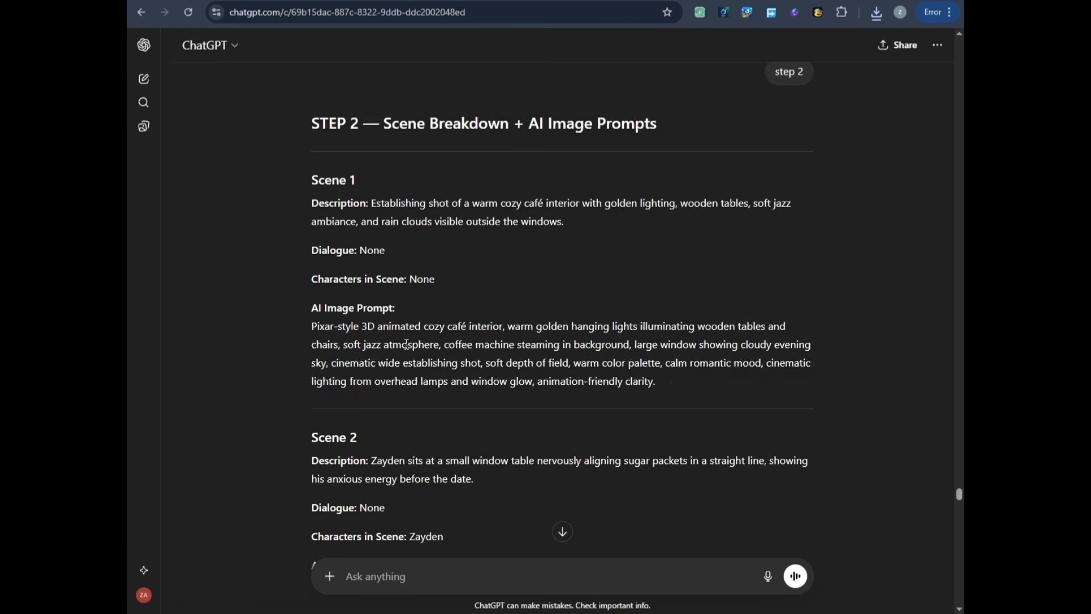
Copy Scene 2's AI image prompt from ChatGPT and paste it into the Flow prompt.
scroll(310, 322, down, 5)
drag(310, 323, 515, 399)
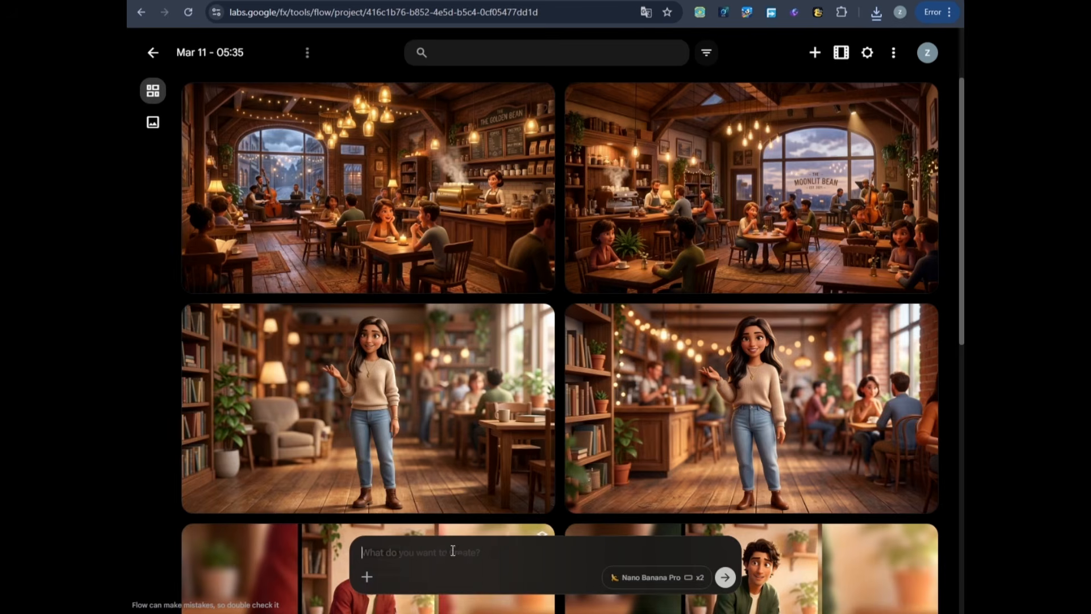
text(Pixar-style 3D animation scene inside cozy café, Zayden (24, light olive skin, messy dark brown wavy hair, warm brown eyes, dark green jacket over cream t-shirt, dark jeans, white sneakers) sitting at small wooden table near window, nervously arranging sugar packets in a perfect line, slightly anxious smile, fingers fidgeting, soft warm café lighting from hanging lamps, window light from side, medium shot, shallow depth of field, romantic cozy atmosphere.)
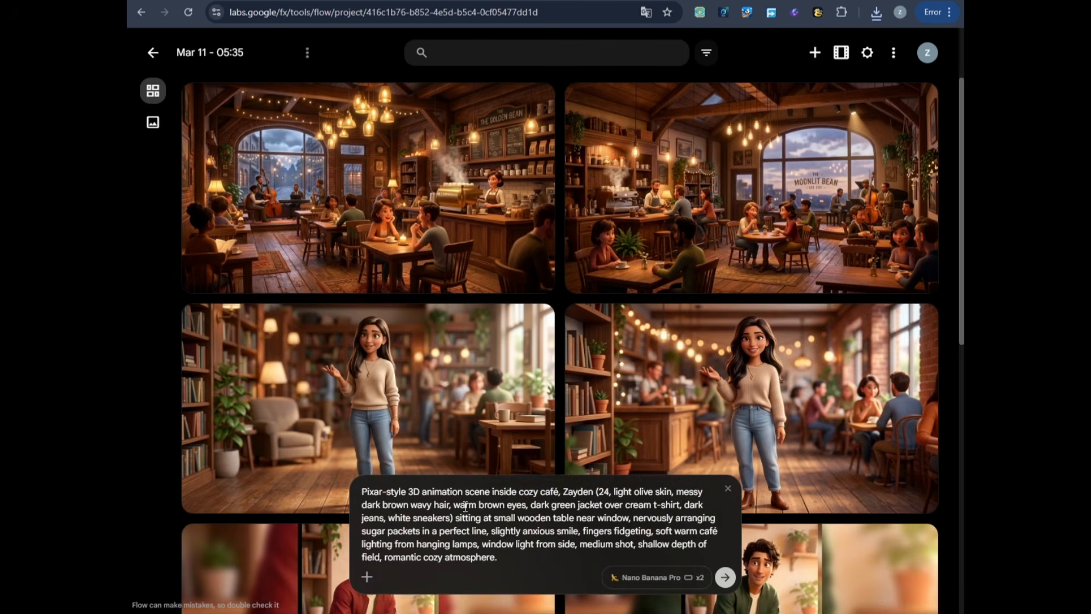
Change the jacket colour in the Scene 2 prompt from "dark green" to "red" and generate the images.
key(Delete)
key(Delete)
key(Delete)
key(Delete)
key(Delete)
key(Delete)
key(Delete)
key(Delete)
key(Delete)
key(Delete)
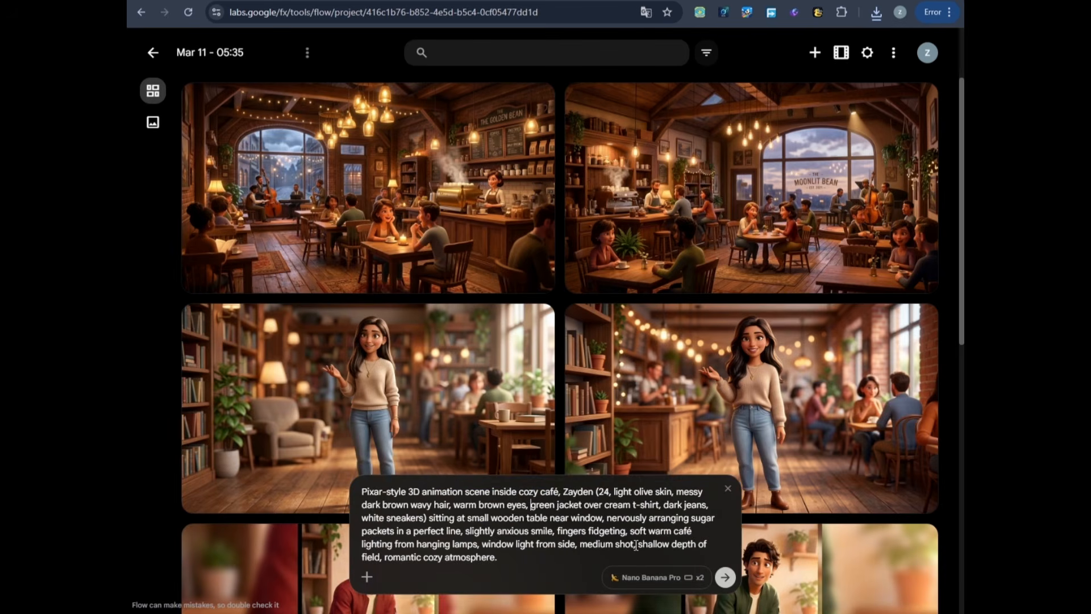
text(red)
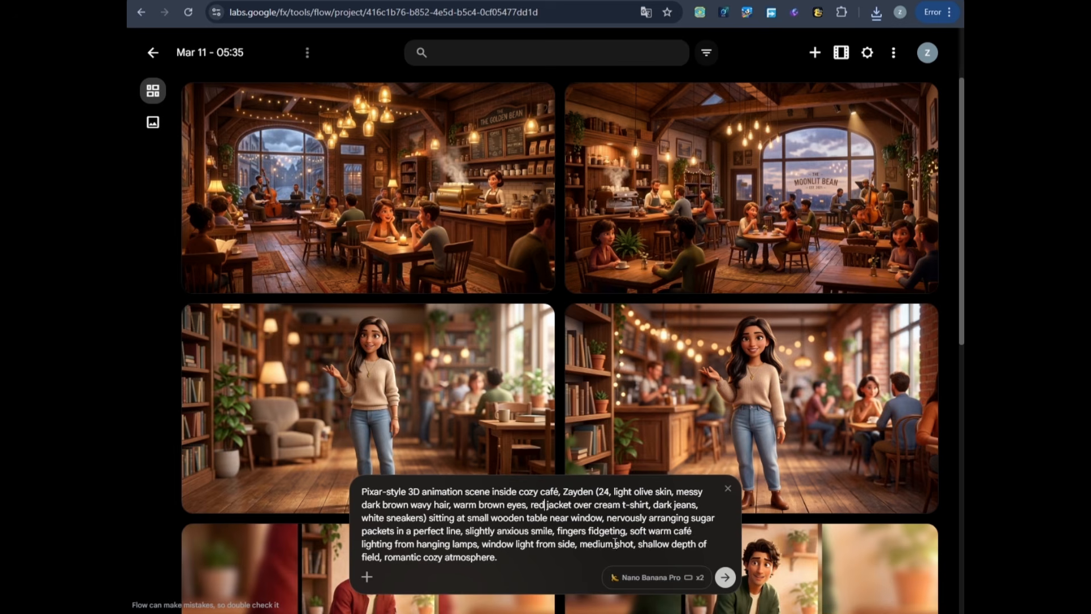
click(731, 578)
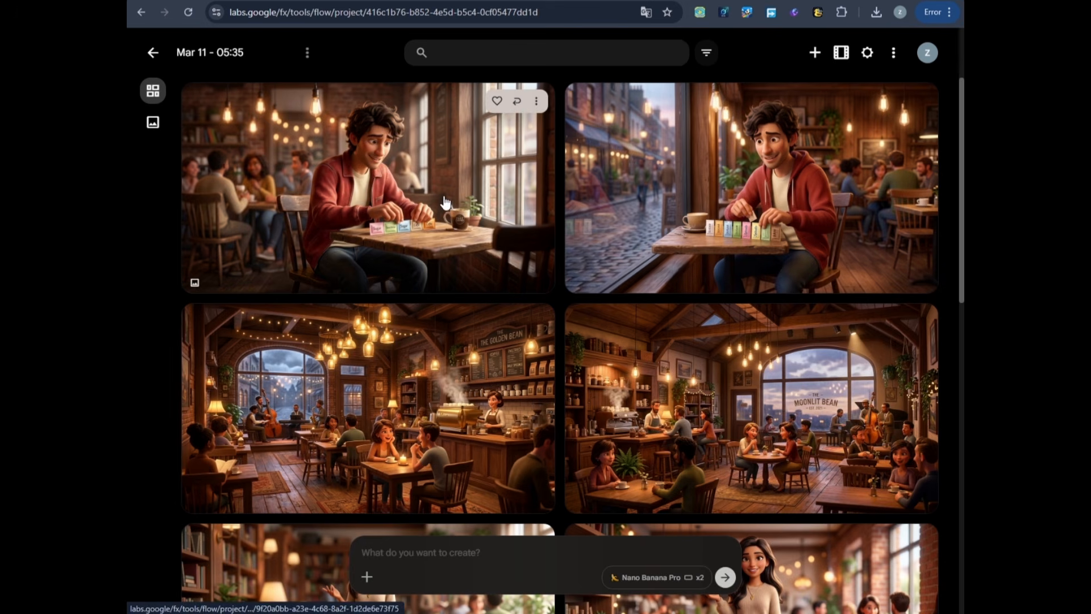
Attach the red-jacket "Man with wavy hair" image as a reference and paste the Scene 2 prompt again.
scroll(445, 203, down, 10)
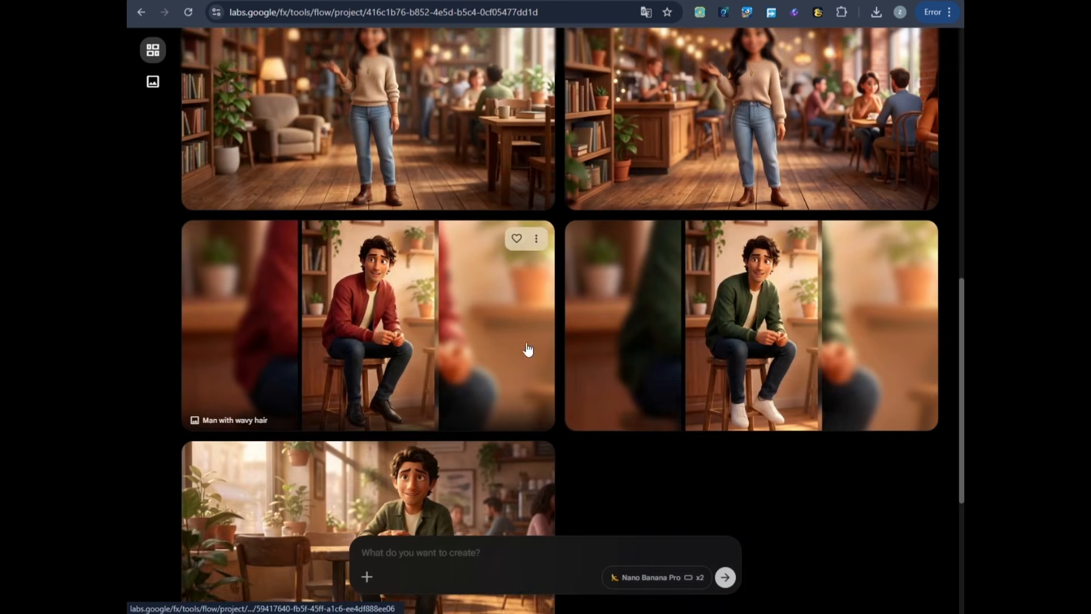
click(366, 576)
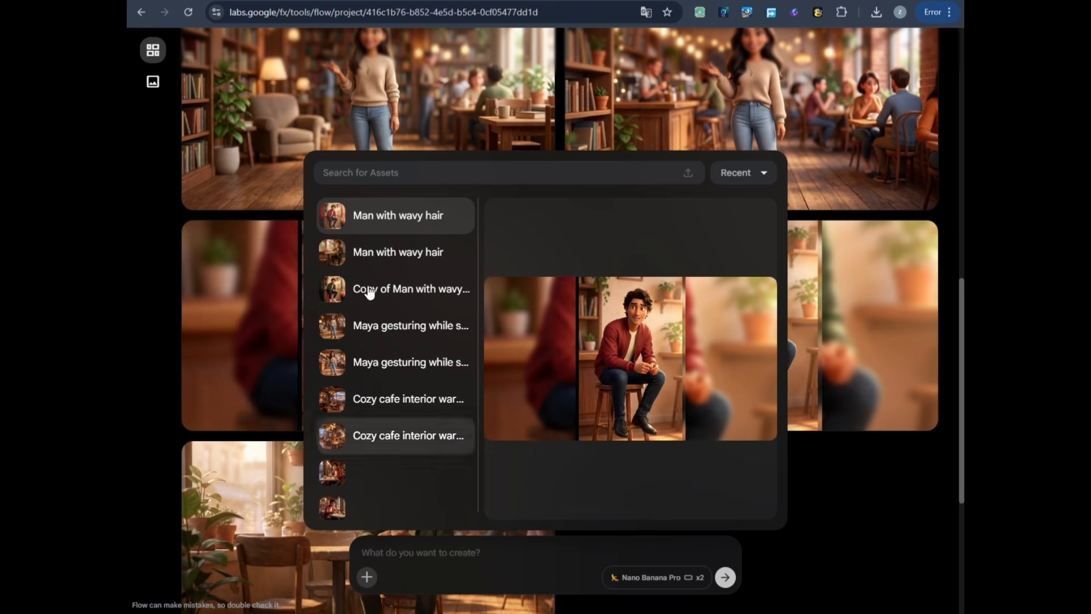
click(393, 217)
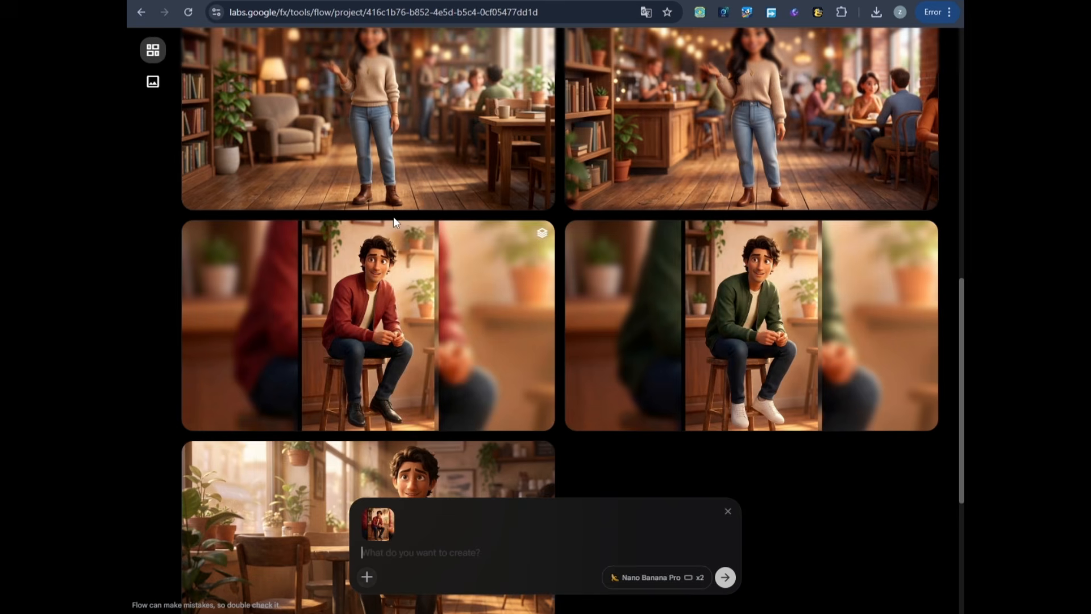
text(Pixar-style 3D animation scene inside cozy café, Zayden (24, light olive skin, messy dark brown wavy hair, warm brown eyes, dark green jacket over cream t-shirt, dark jeans, white sneakers) sitting at small wooden table near window, nervously arranging sugar packets in a perfect line, slightly anxious smile, fingers fidgeting, soft warm café lighting from hanging lamps, window light from side, medium shot, shallow depth of field, romantic cozy atmosphere.)
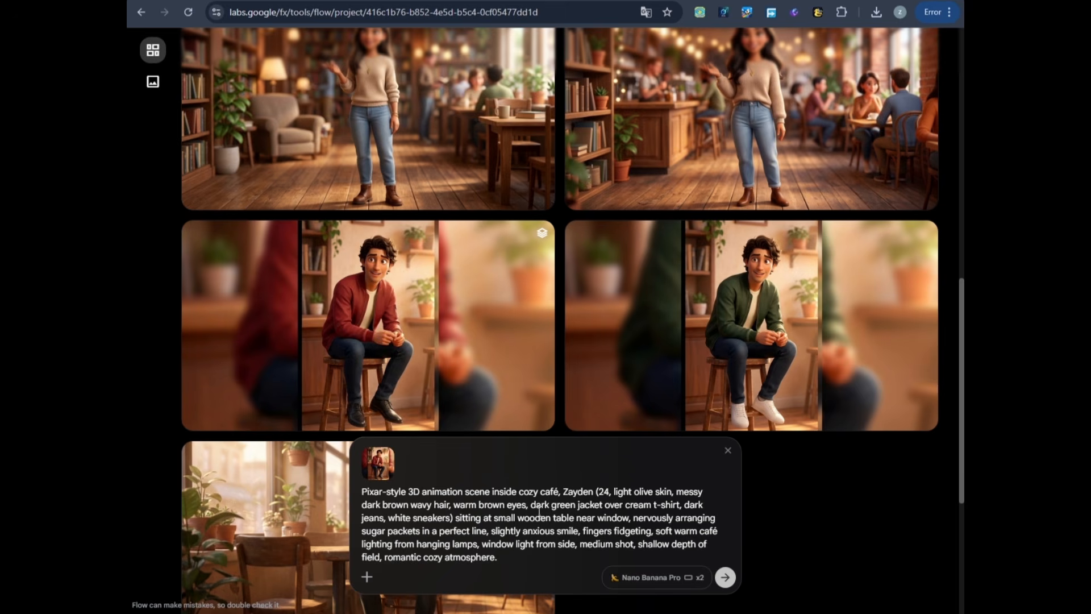
Replace "dark green" with "red" for the jacket and generate Scene 2 with the attached character reference.
text(r)
drag(531, 505, 564, 505)
text(red)
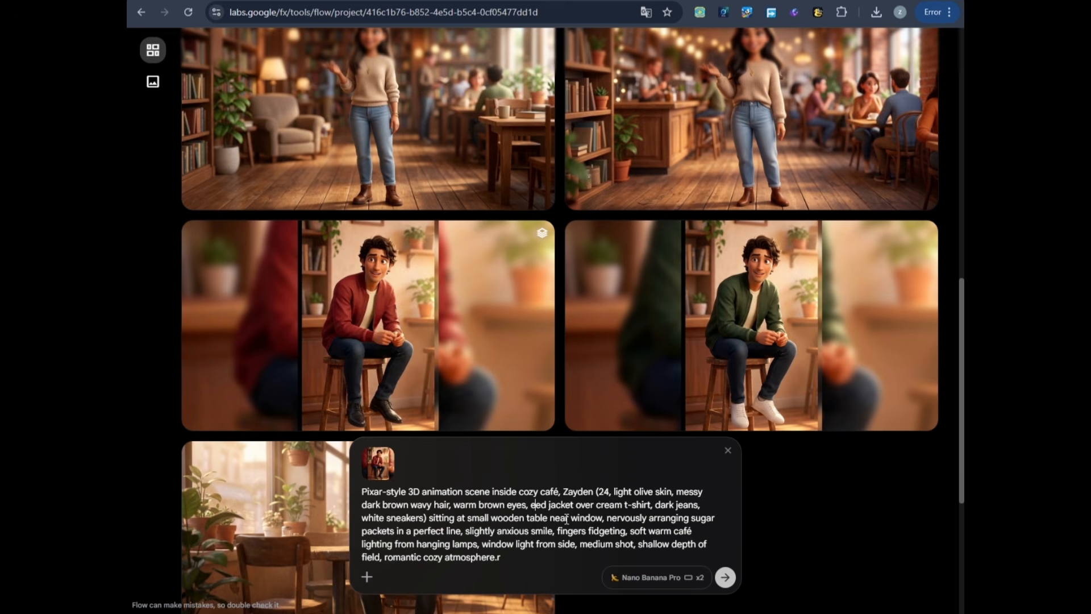
key(BackSpace)
text(r)
click(726, 577)
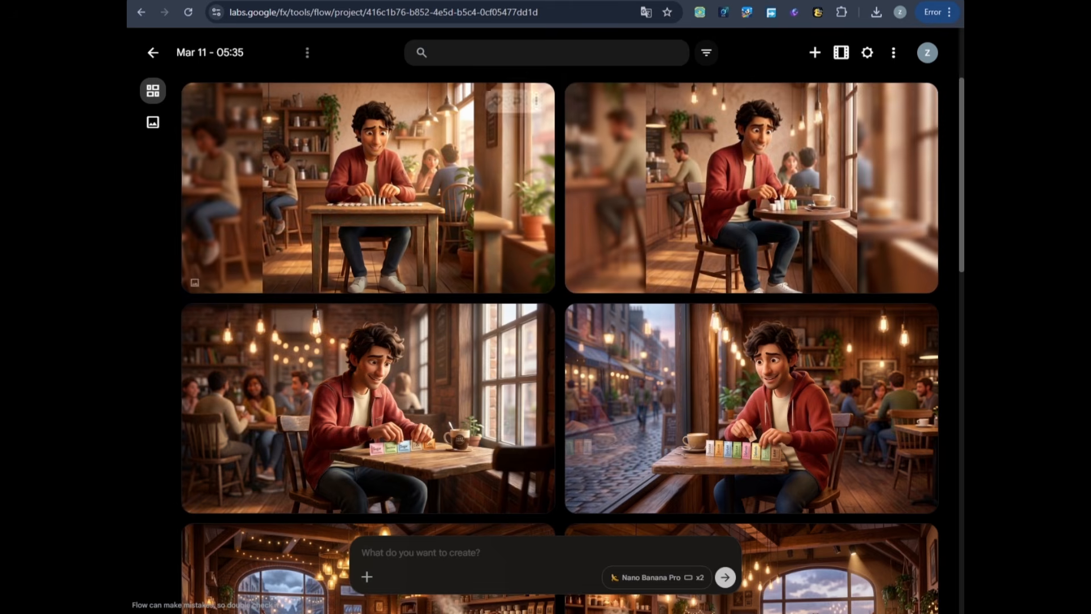
Copy Scene 3's AI image prompt, the café entrance scene, from ChatGPT and paste it into the Flow prompt.
key(ctrl+Tab)
scroll(420, 313, down, 3)
drag(312, 401, 413, 480)
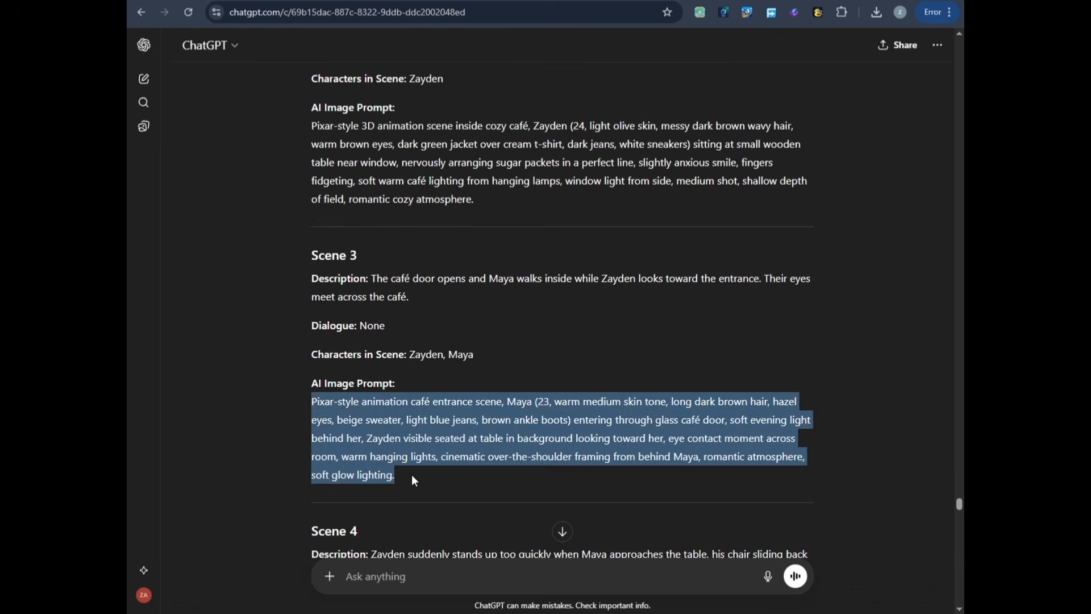
key(ctrl+c)
key(ctrl+Tab)
click(397, 543)
key(ctrl+v)
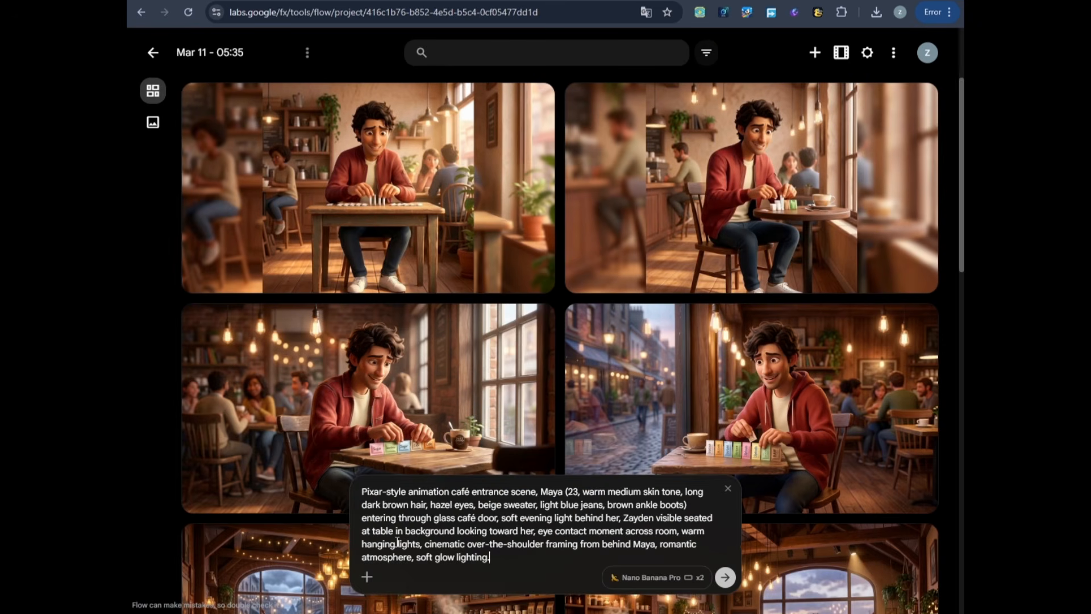
Attach the red-jacket man and the gesturing Maya images as references and generate the Scene 3 images.
key(ctrl+shift+Tab)
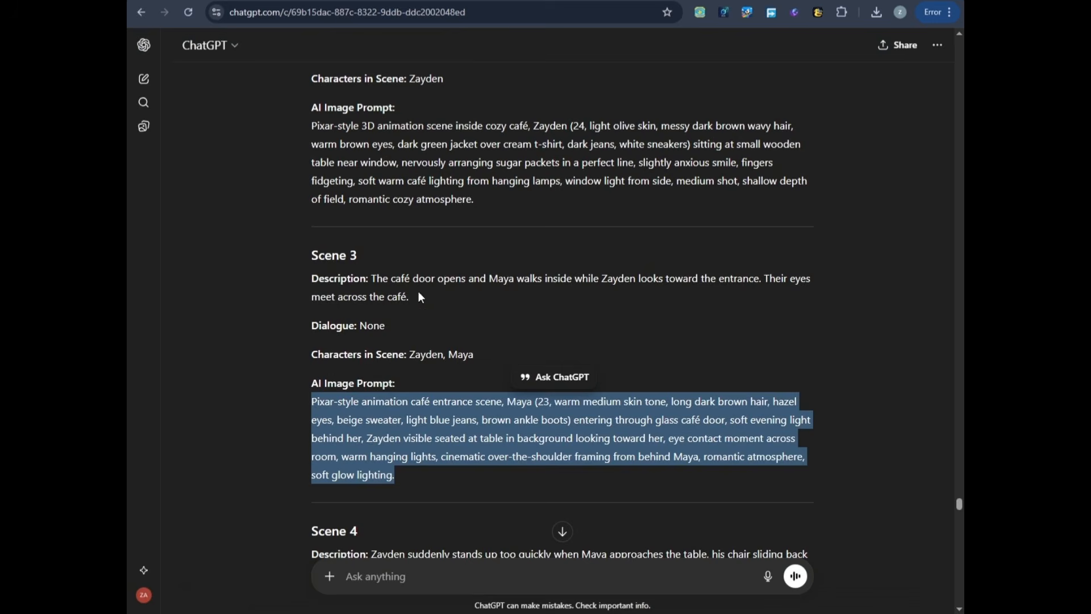
key(ctrl+Tab)
click(366, 577)
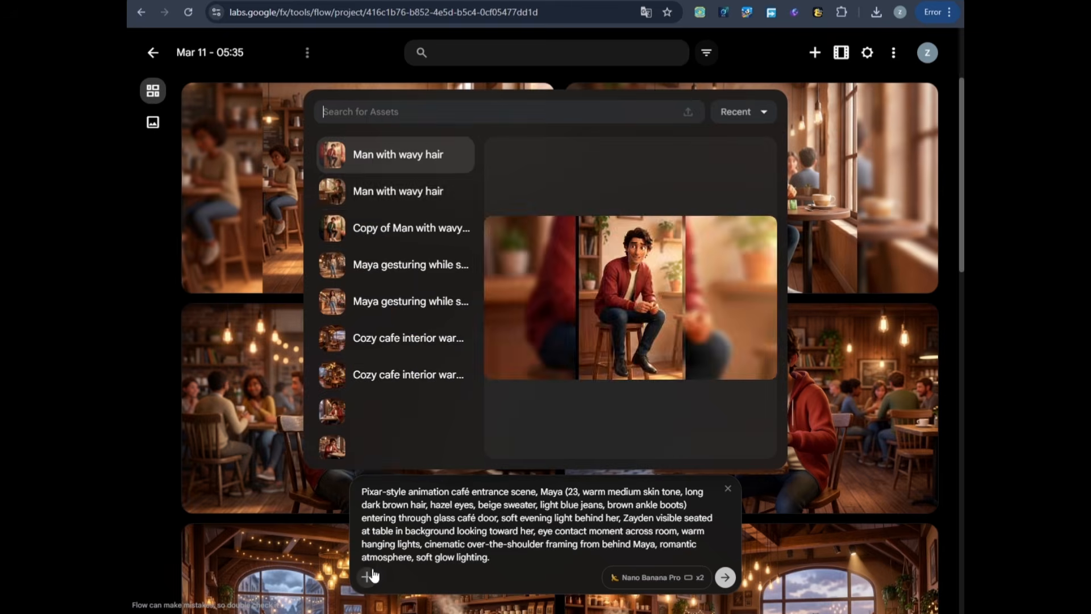
scroll(373, 361, down, 1)
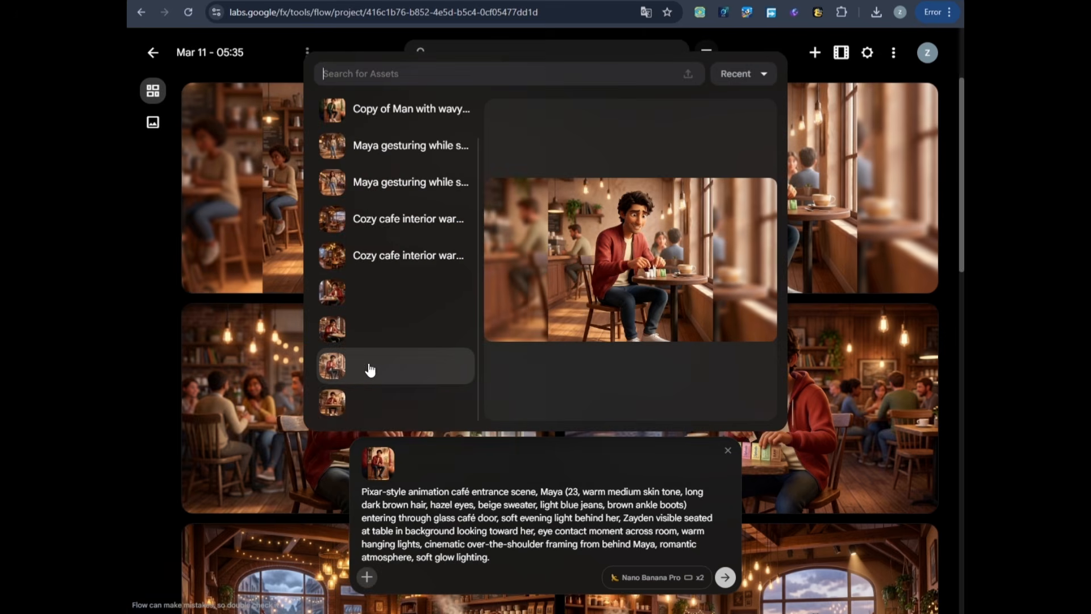
click(358, 178)
click(725, 578)
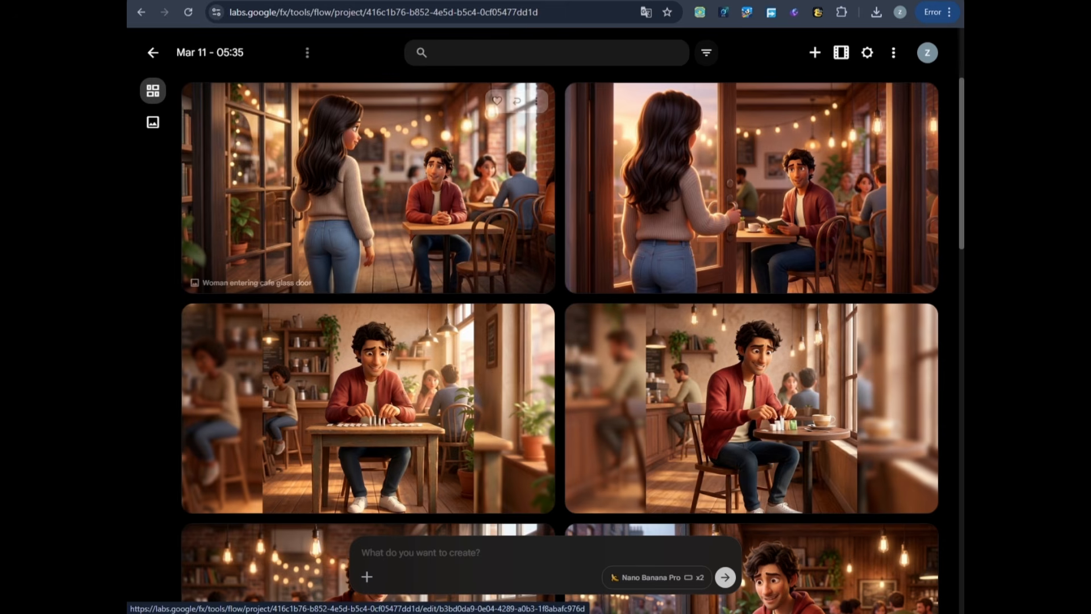
Copy Scene 4's AI image prompt from ChatGPT into Flow and generate the café table images without reference images.
key(alt+Tab)
scroll(426, 364, down, 5)
scroll(428, 357, down, 1)
drag(308, 388, 514, 450)
key(alt+Tab)
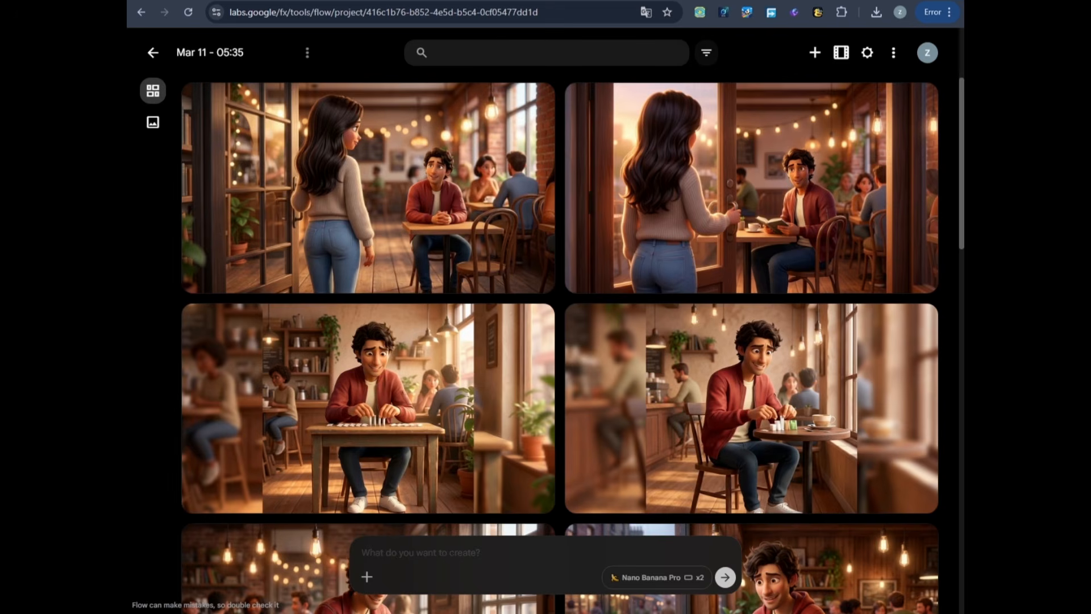
key(ctrl+v)
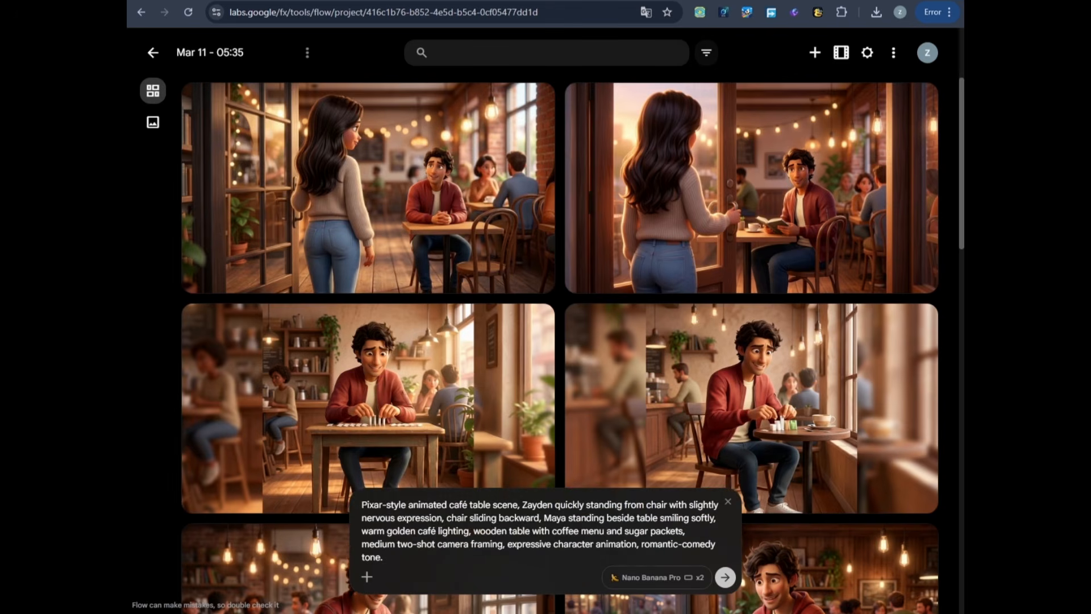
click(724, 577)
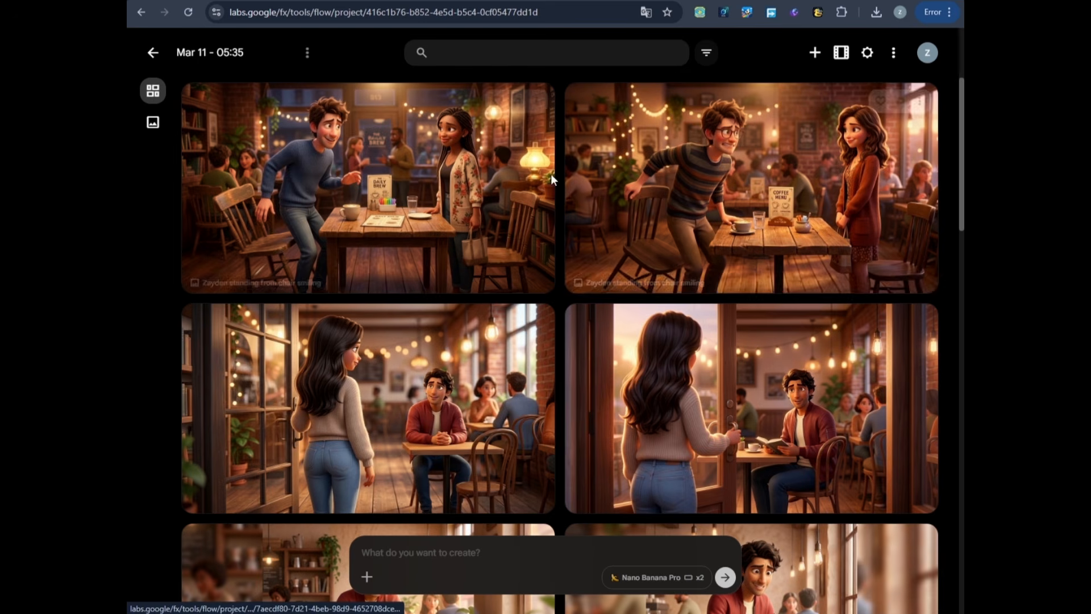
Attach the red-jacket man and Maya images as references, paste the Scene 4 prompt again and generate the images.
click(366, 577)
click(377, 217)
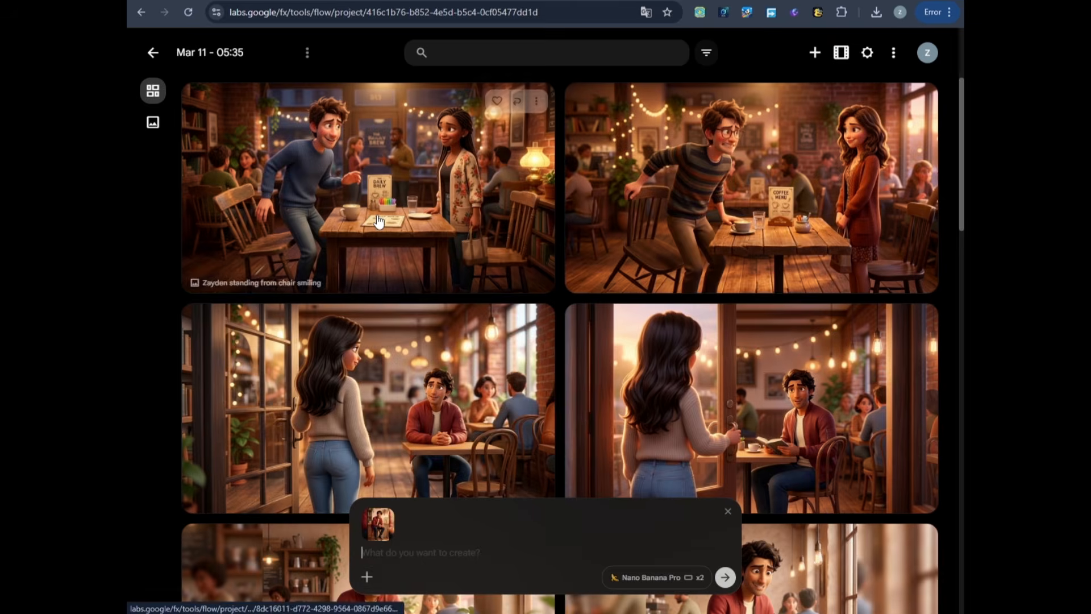
click(366, 577)
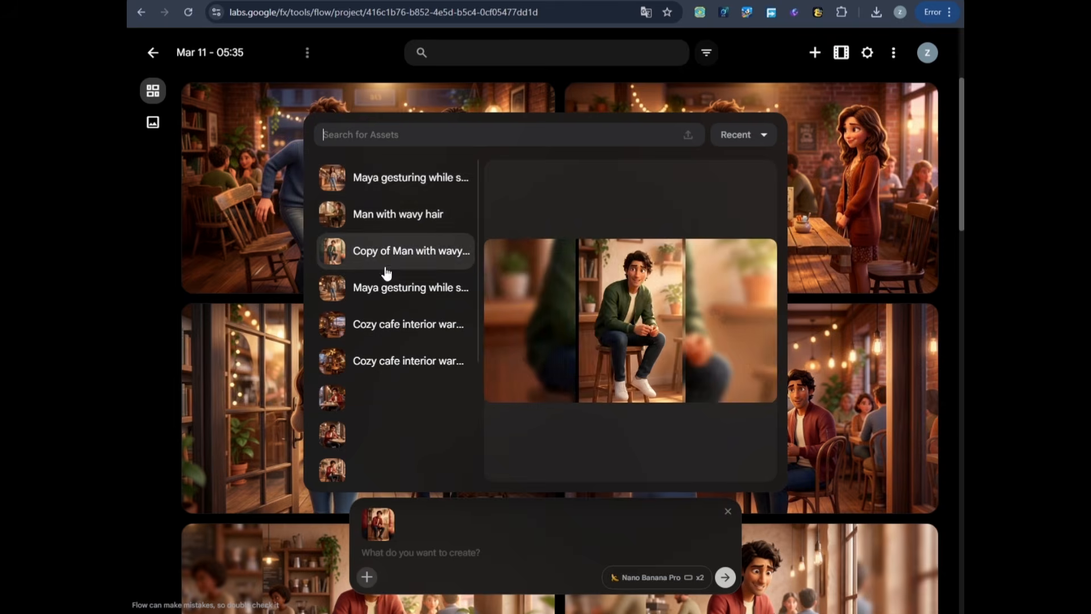
click(390, 288)
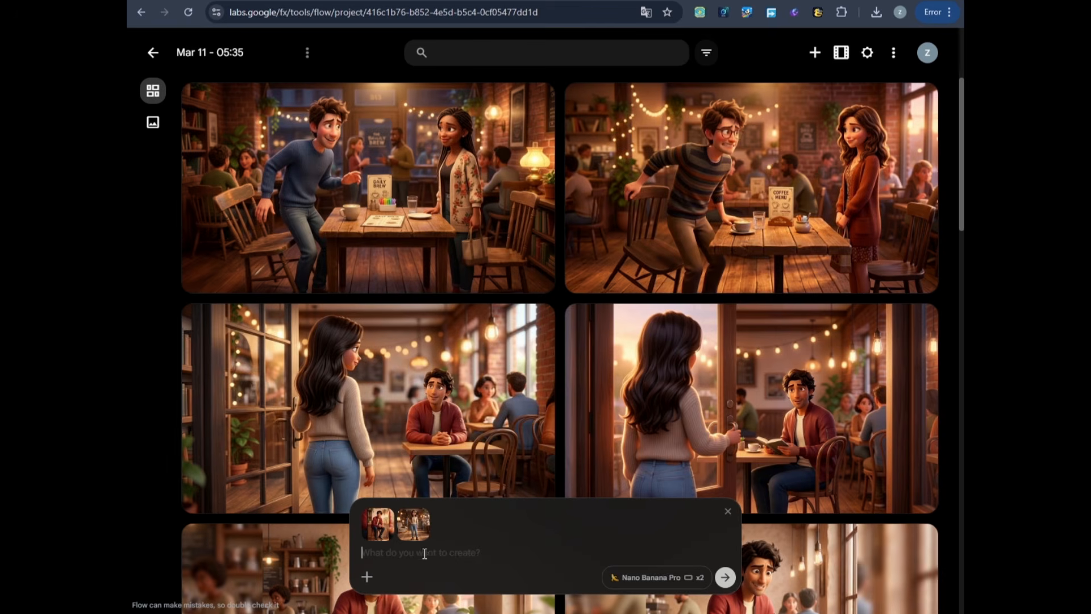
key(ctrl+v)
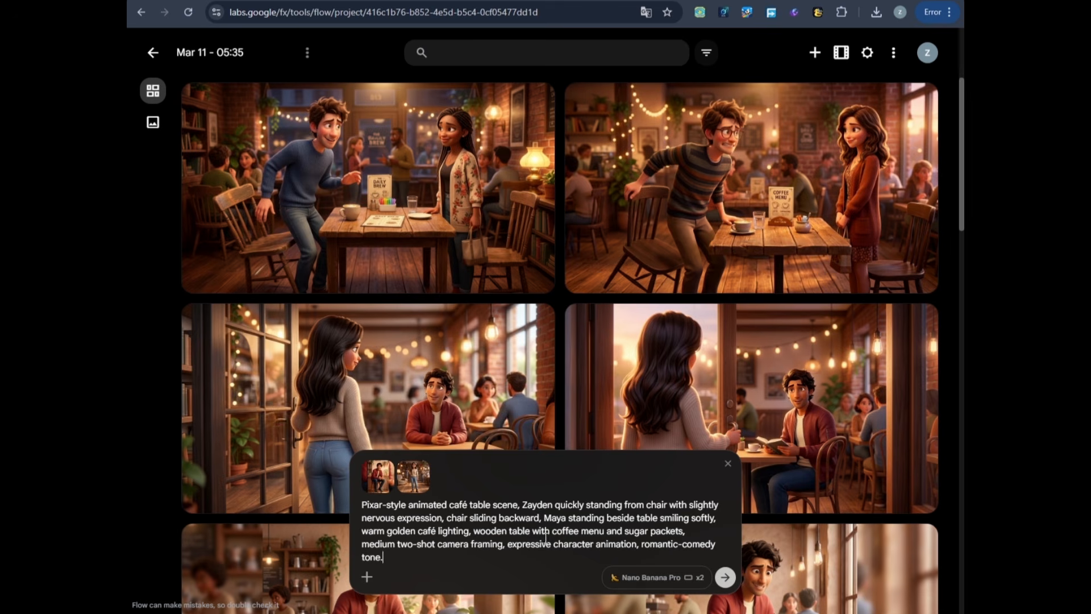
click(723, 578)
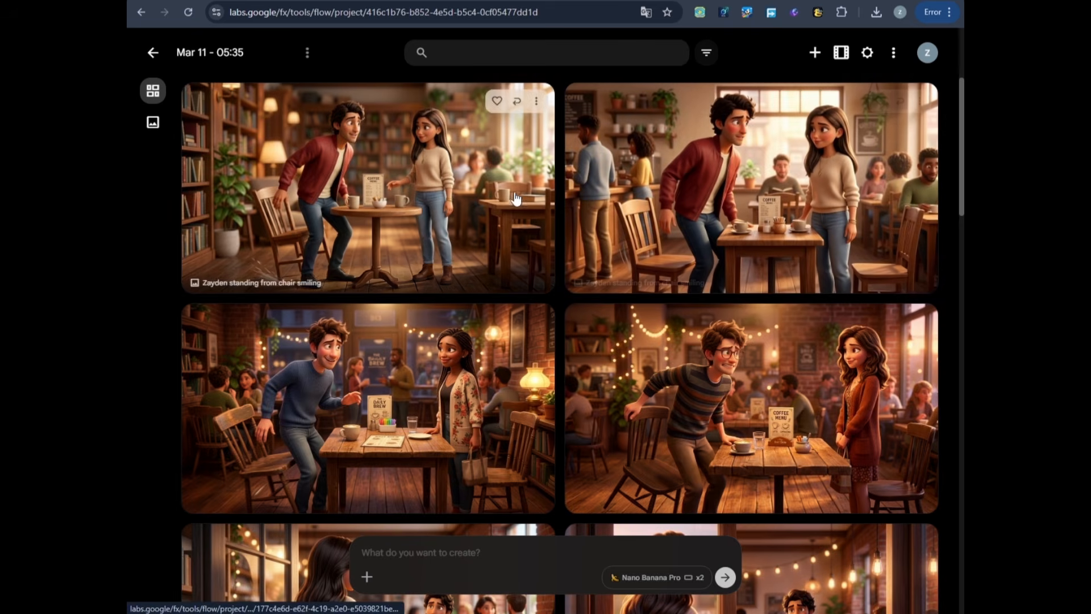
Look through the generated café scene images of the couple in the Flow project.
scroll(559, 376, down, 10)
scroll(456, 407, down, 8)
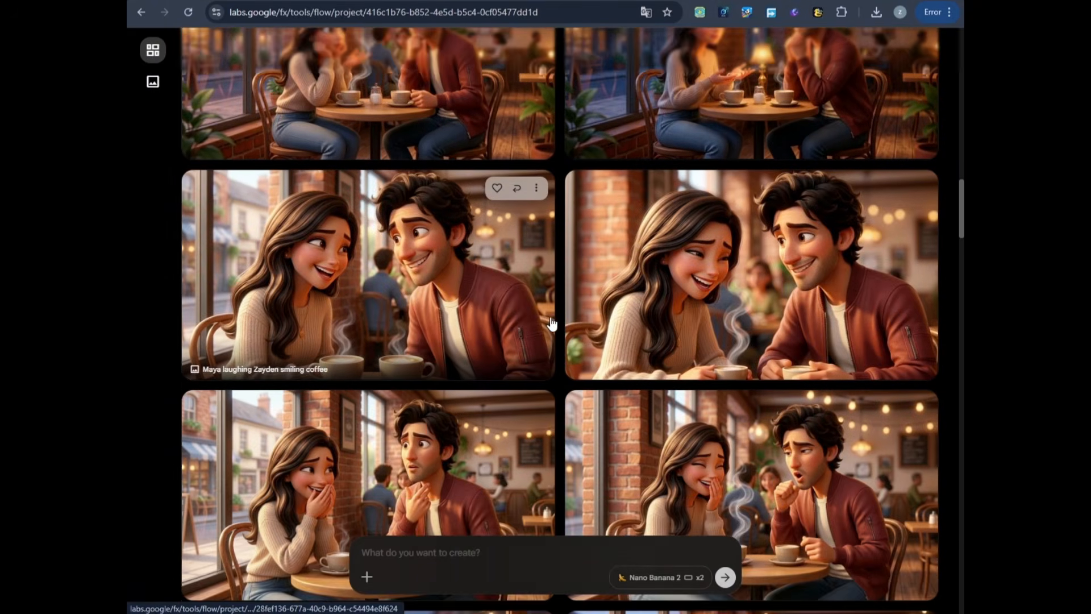
scroll(551, 324, down, 10)
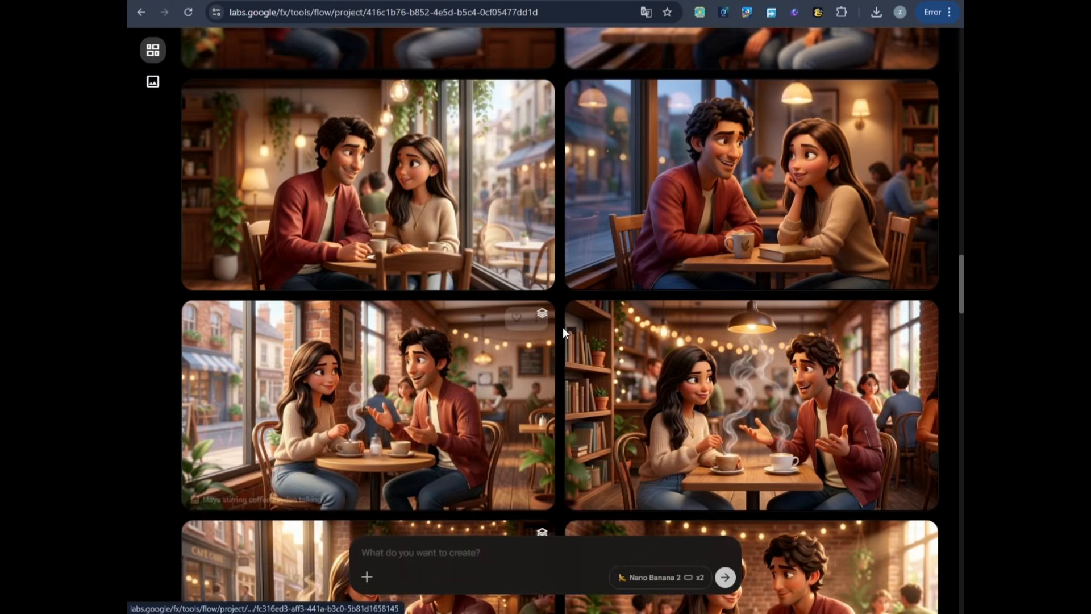
Examine the generated images for the remaining café scenes throughout the Flow project gallery.
scroll(574, 346, down, 3)
scroll(580, 358, down, 5)
scroll(568, 352, down, 4)
scroll(574, 358, down, 7)
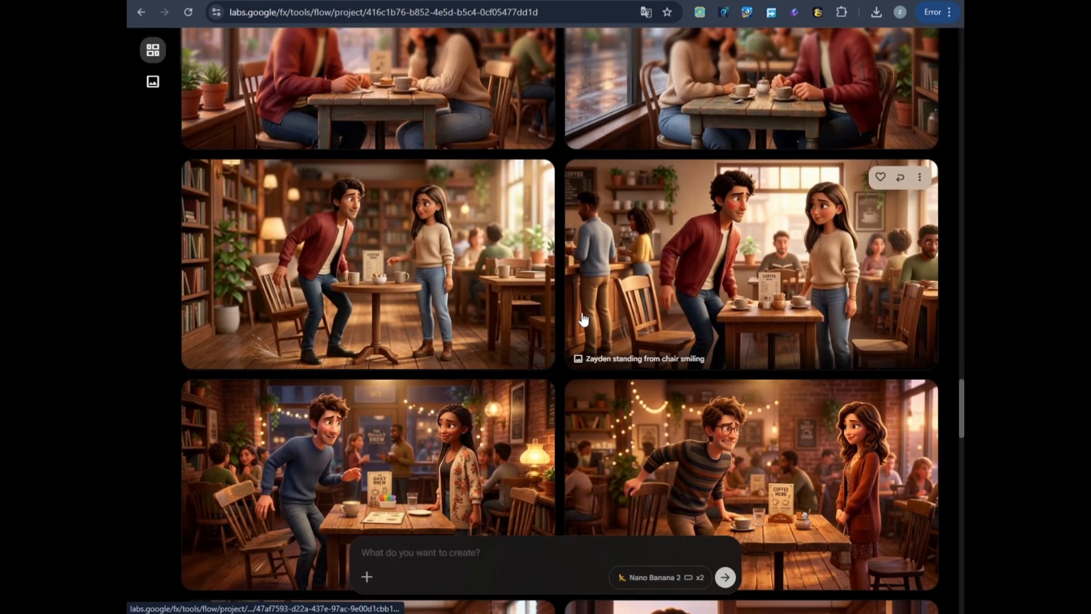
scroll(575, 321, up, 12)
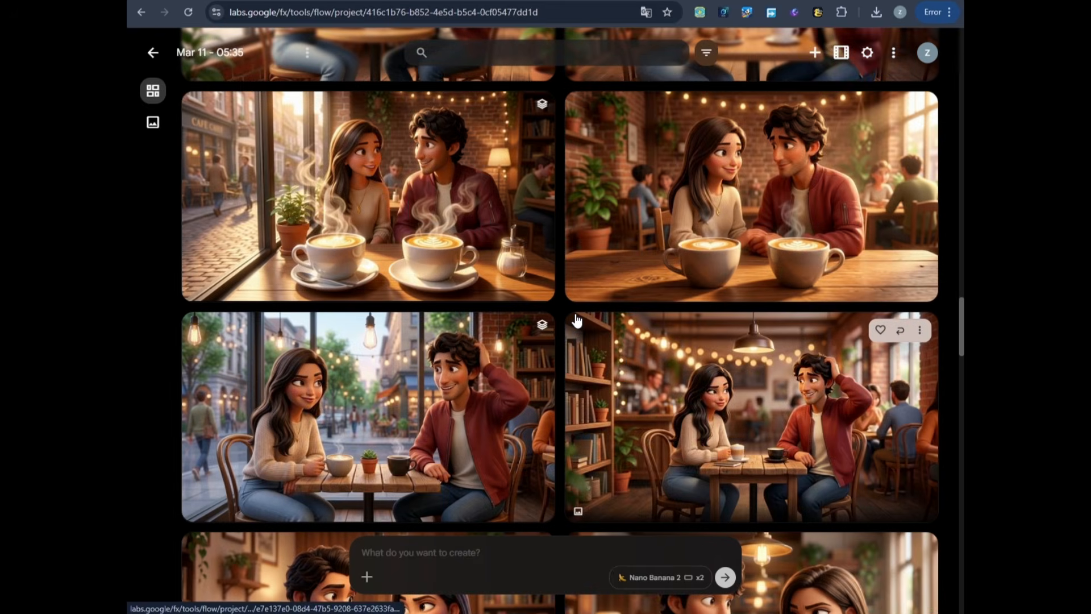
scroll(576, 321, up, 10)
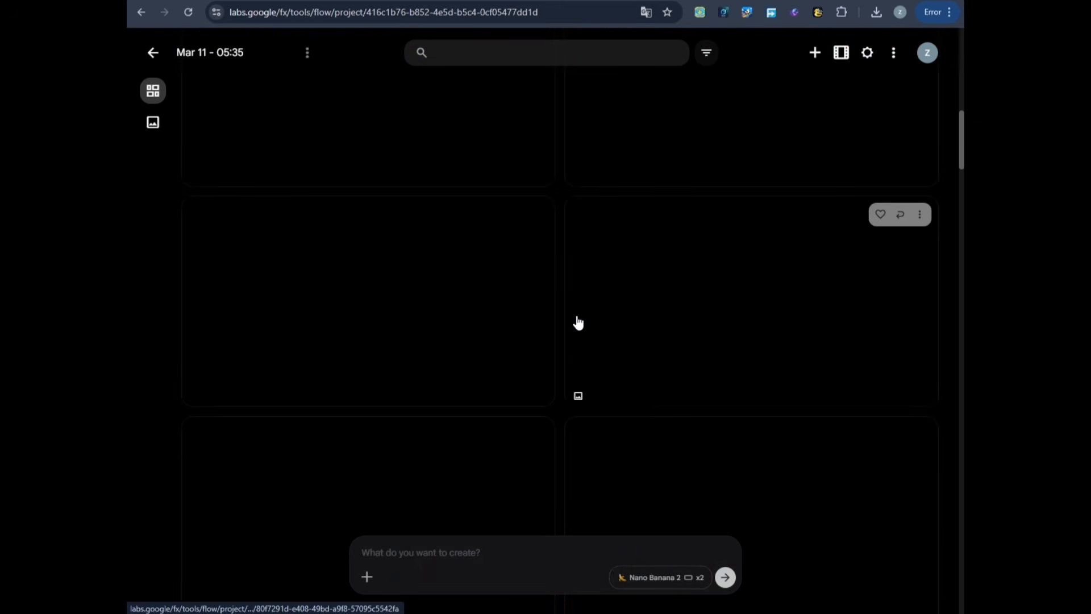
scroll(578, 322, up, 2)
scroll(610, 348, down, 1)
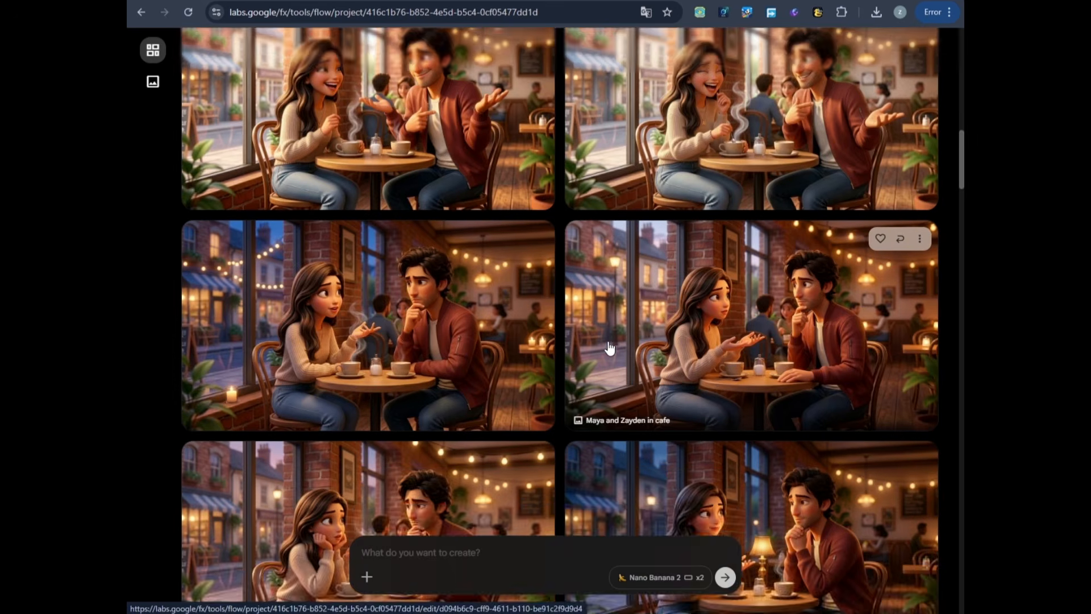
scroll(610, 348, up, 10)
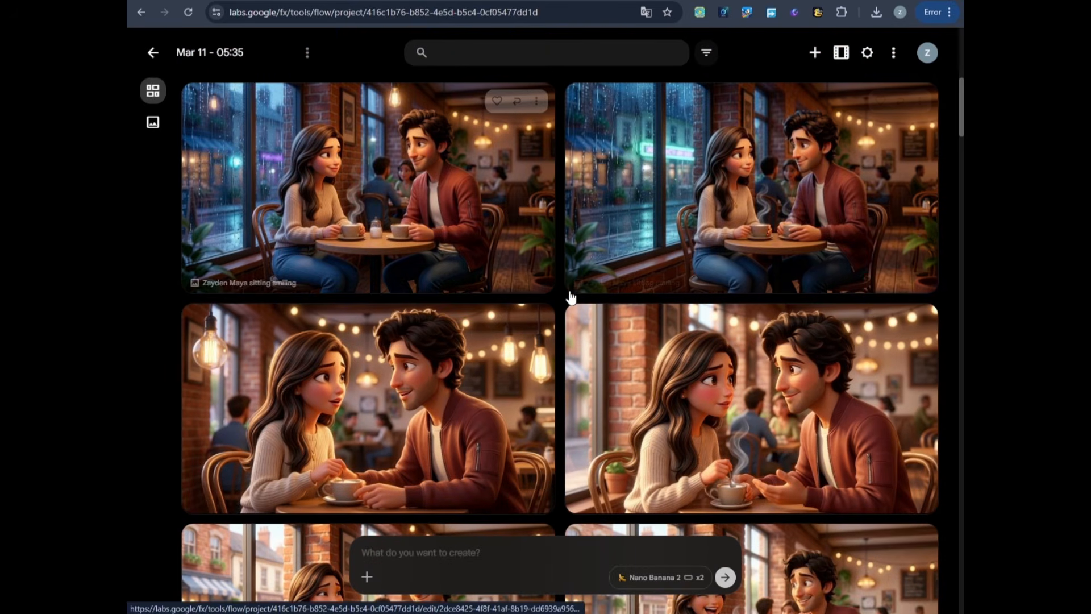
scroll(571, 298, down, 1)
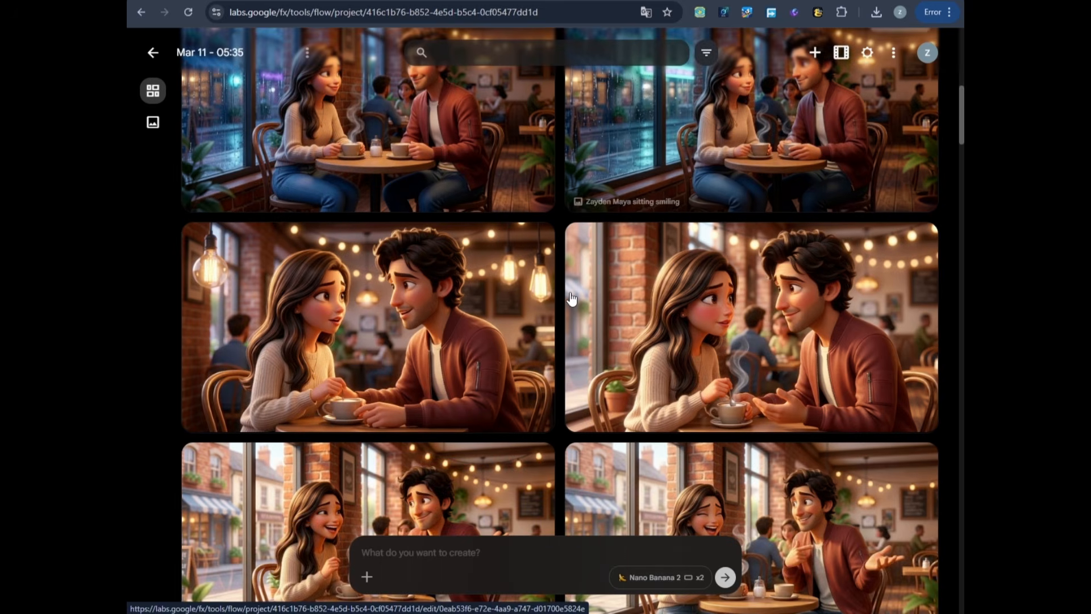
scroll(572, 298, down, 1)
scroll(572, 297, down, 1)
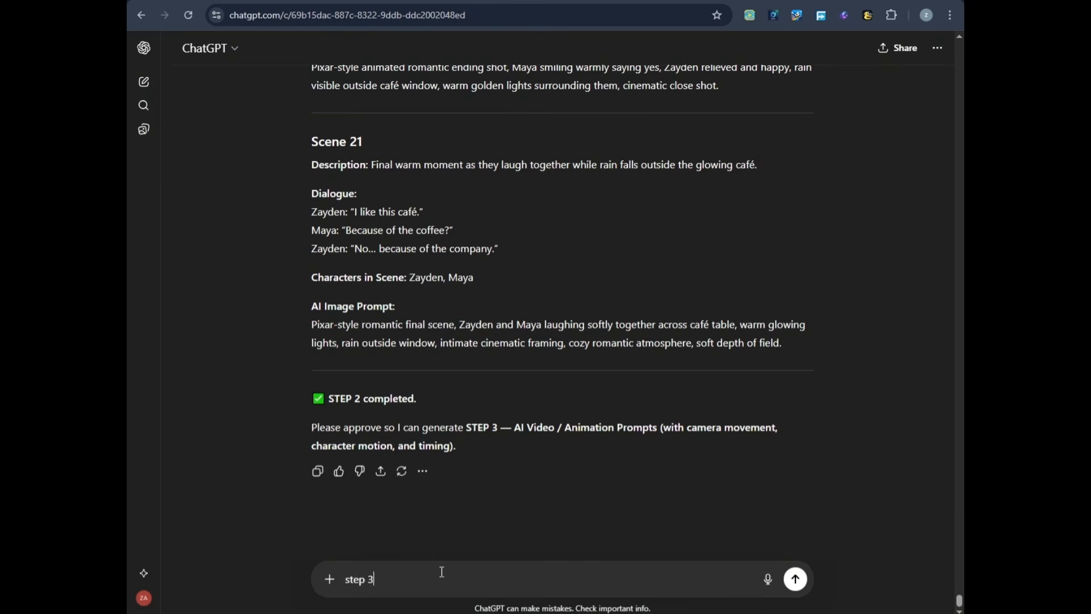
Switch to ChatGPT, send "step 3" to generate the AI video prompts, and view the prompts for the first scenes.
key(Return)
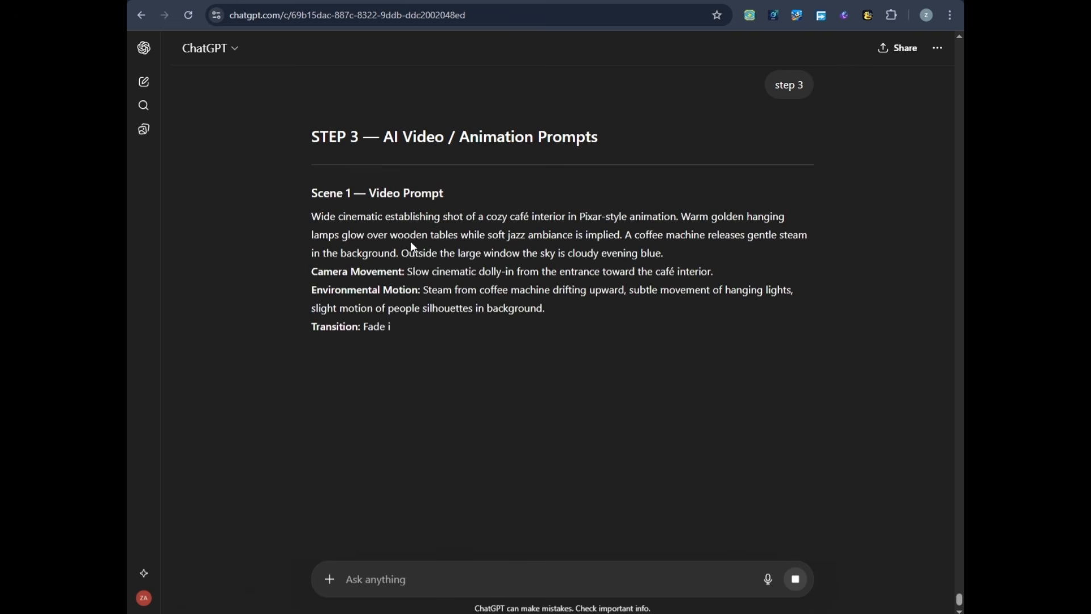
scroll(437, 260, down, 2)
scroll(450, 265, down, 5)
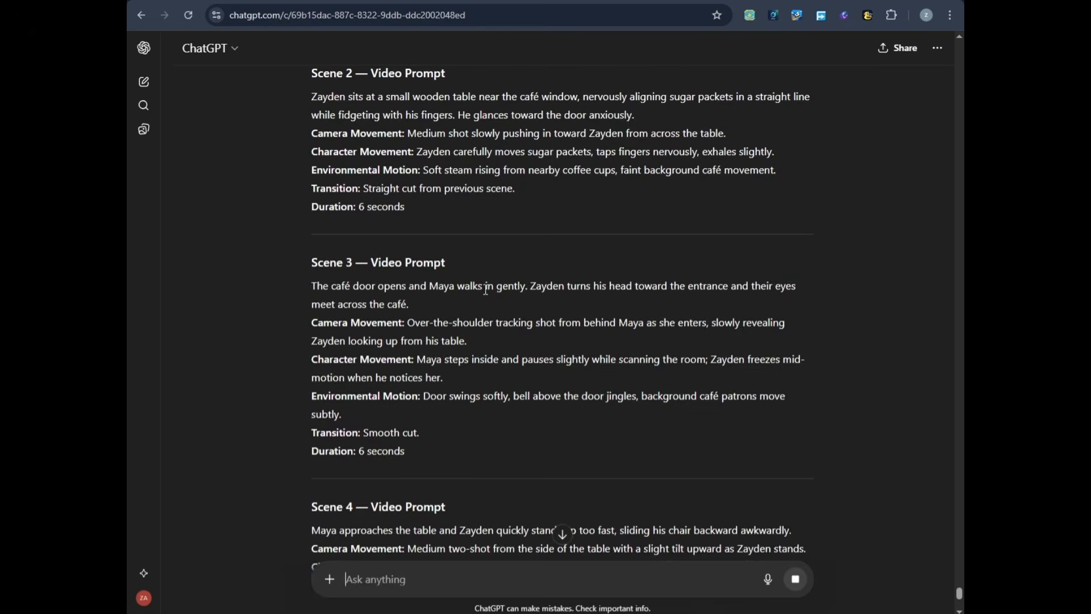
scroll(398, 238, down, 2)
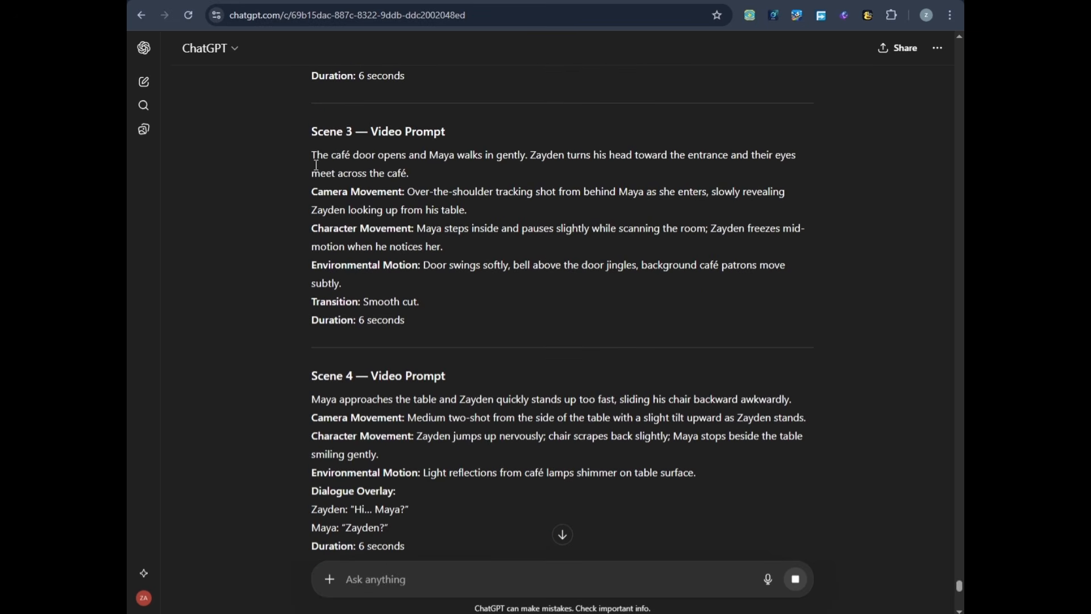
Examine the camera movement, environmental motion and dialogue overlay in the scene video prompts through Scene 21.
drag(384, 168, 405, 192)
drag(312, 265, 421, 263)
click(516, 262)
scroll(519, 260, down, 5)
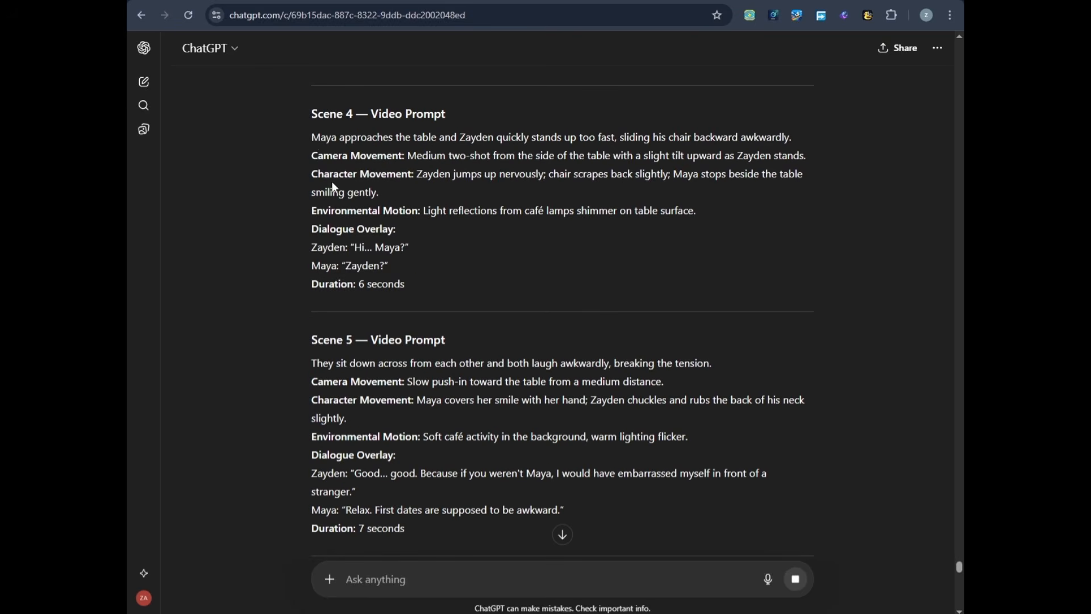
click(312, 181)
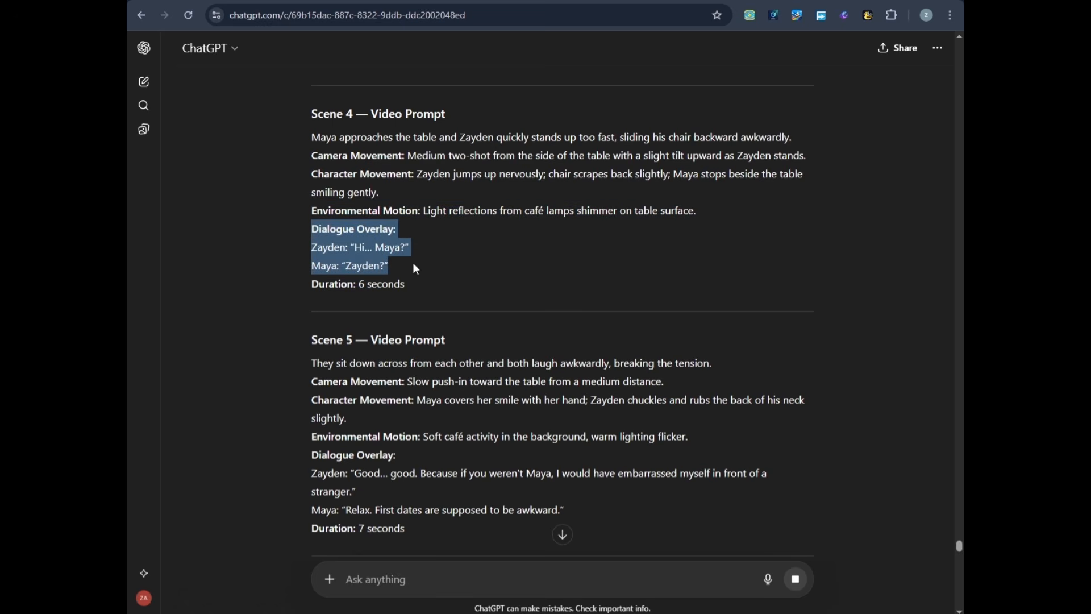
scroll(378, 239, down, 3)
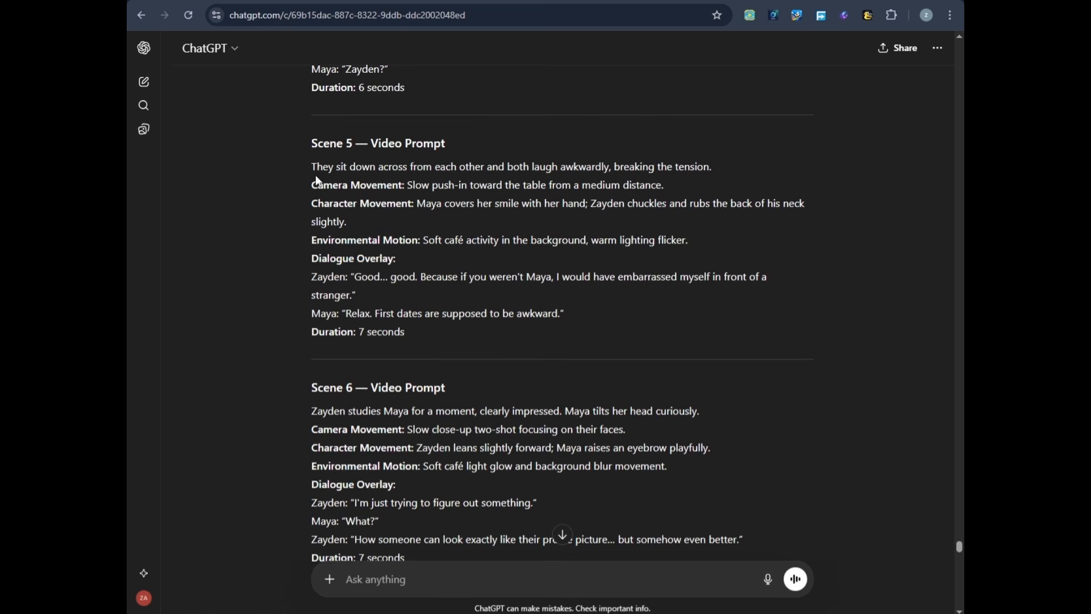
drag(312, 166, 357, 295)
drag(312, 259, 378, 263)
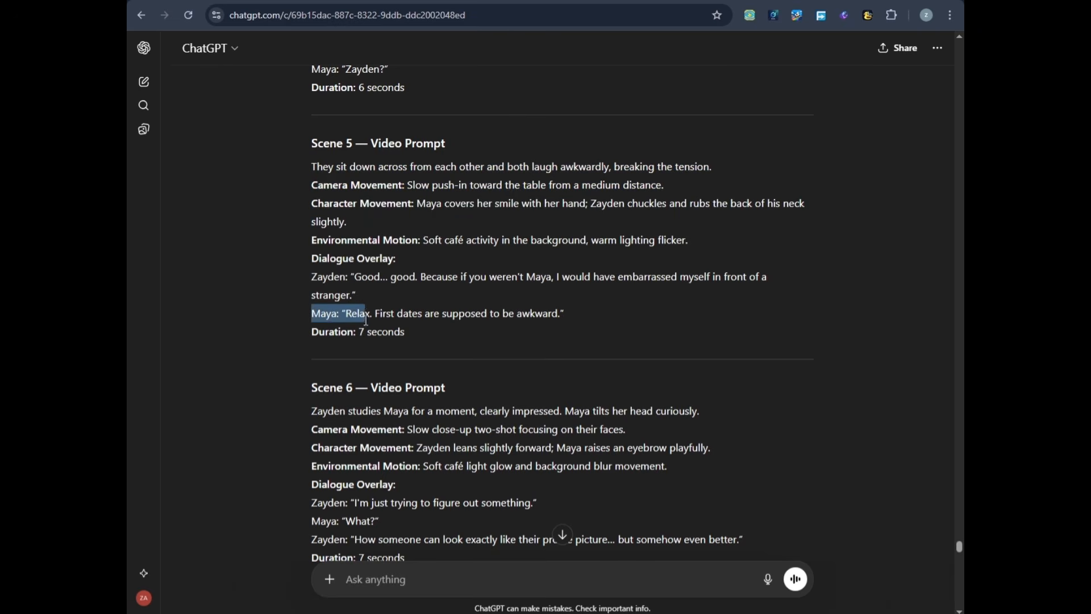
scroll(432, 263, down, 20)
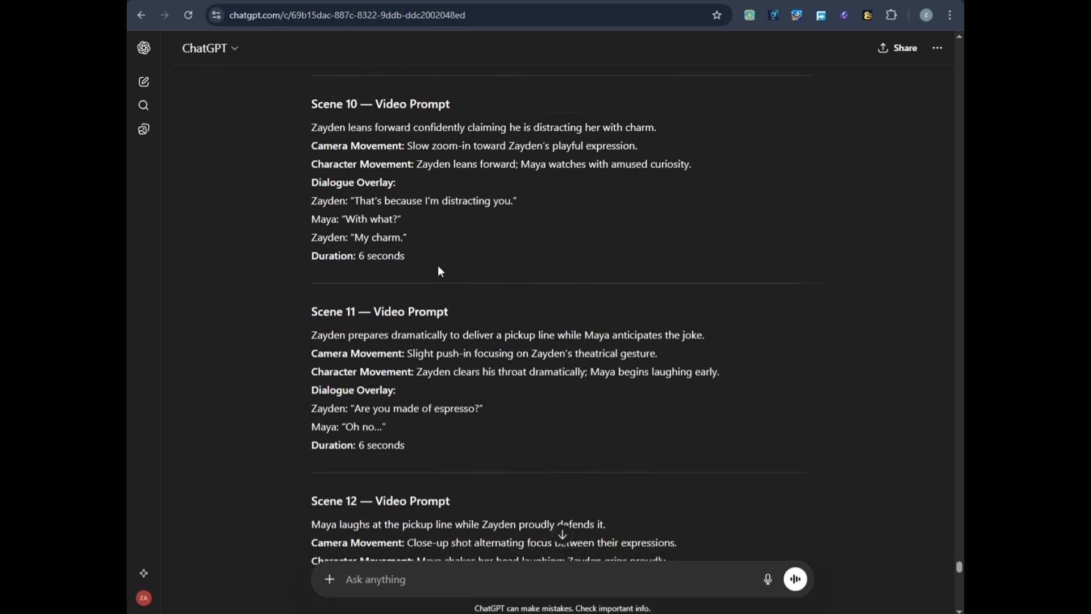
scroll(441, 264, down, 10)
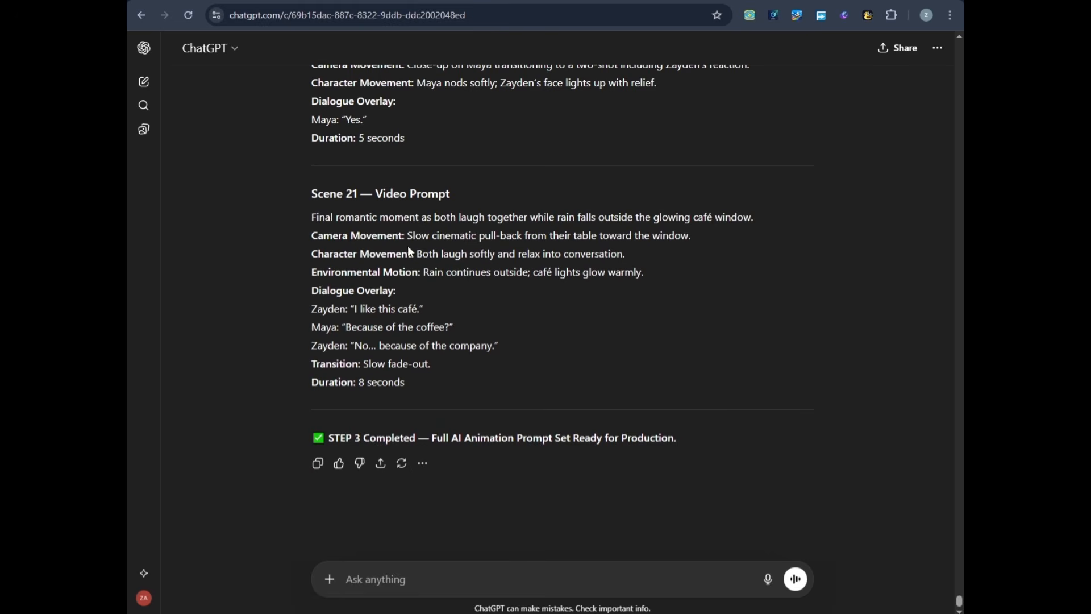
click(650, 429)
scroll(599, 348, up, 20)
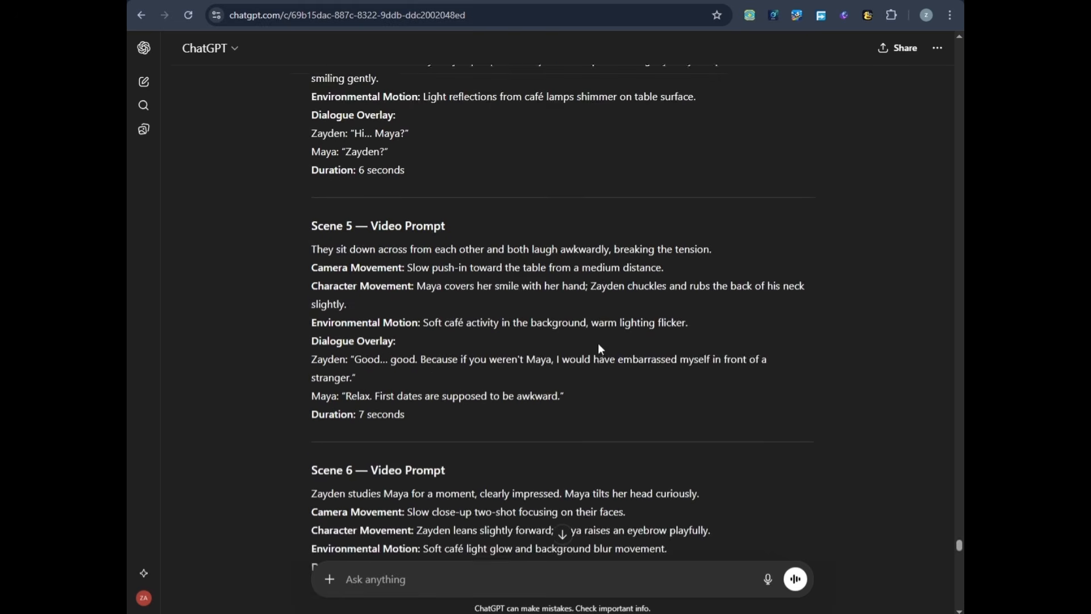
Open Grok in a new browser tab and go to its Imagine section.
key(ctrl+t)
text(grok)
key(Return)
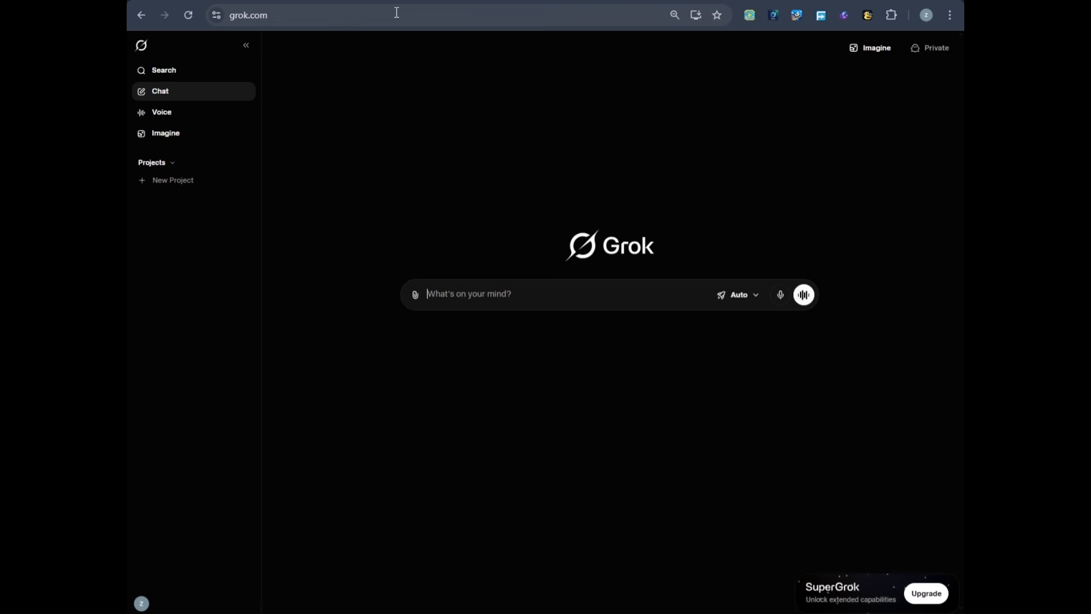
click(177, 142)
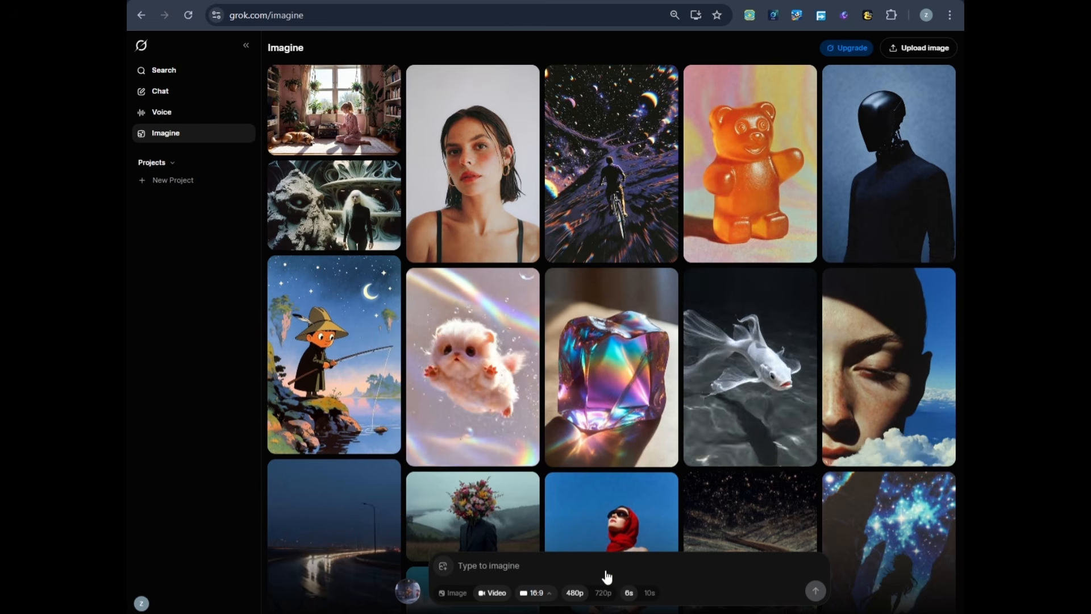
Attach the Scene 1 café interior image in Grok Imagine, paste Scene 1's video prompt from ChatGPT and generate the video.
click(444, 569)
click(490, 532)
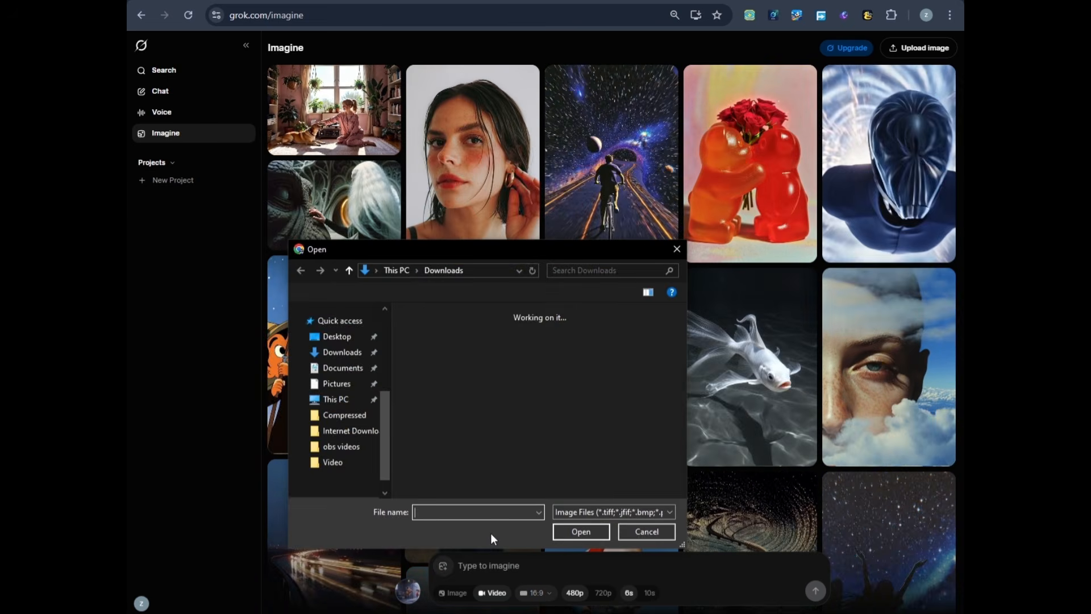
key(Escape)
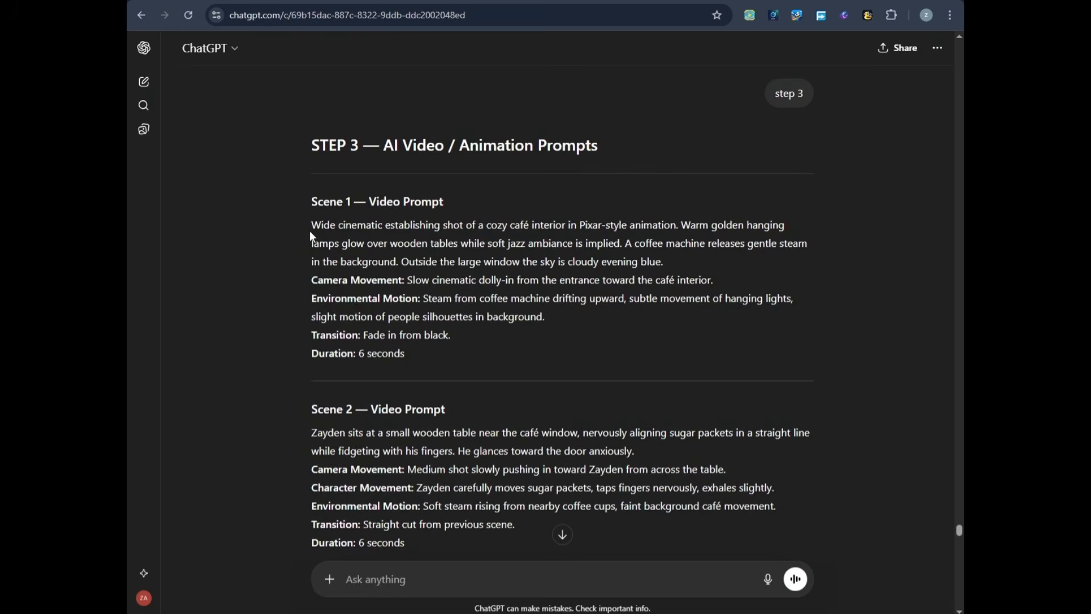
drag(311, 234, 451, 335)
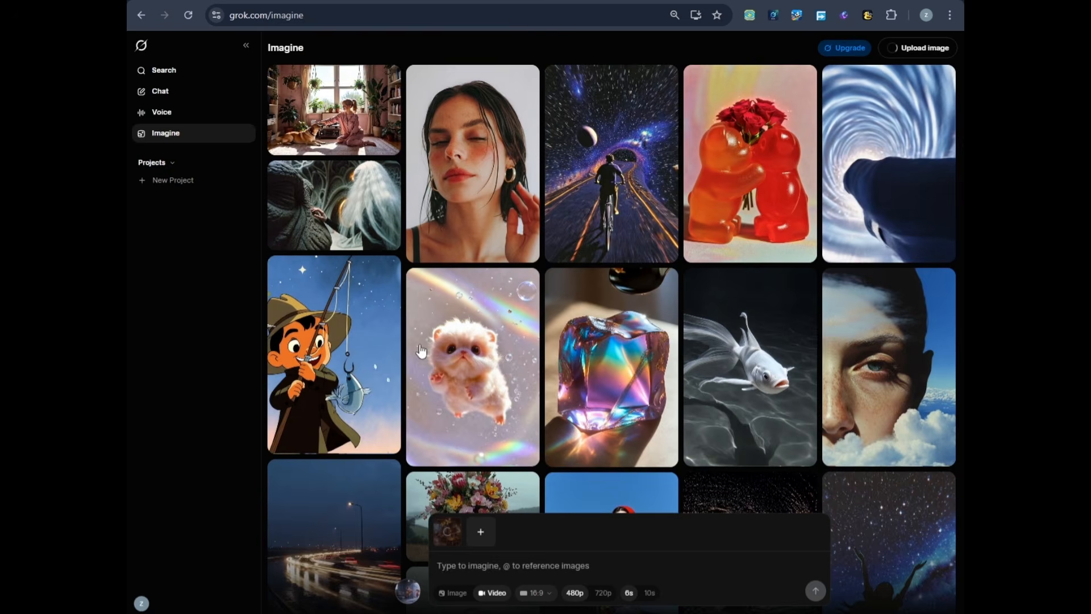
text(Wide cinematic establishing shot of a cozy café interior in Pixar-style animation. Warm golden hanging lamps glow over wooden tables while soft jazz ambiance is implied. A coffee machine releases gentle steam in the background. Outside the large window the sky is cloudy evening blue. Camera Movement: Slow cinematic dolly-in from the entrance toward the café interior. Environmental Motion: Steam from coffee machine drifting upward, subtle movement of hanging lights, slight motion of people silhouettes in background. Transition: Fade in from black.)
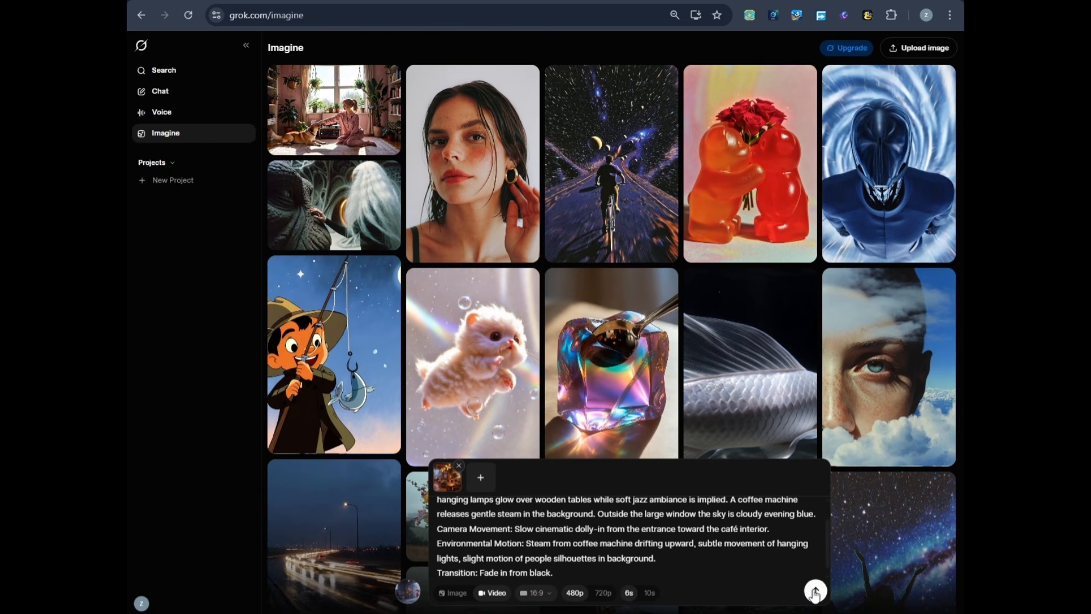
click(815, 592)
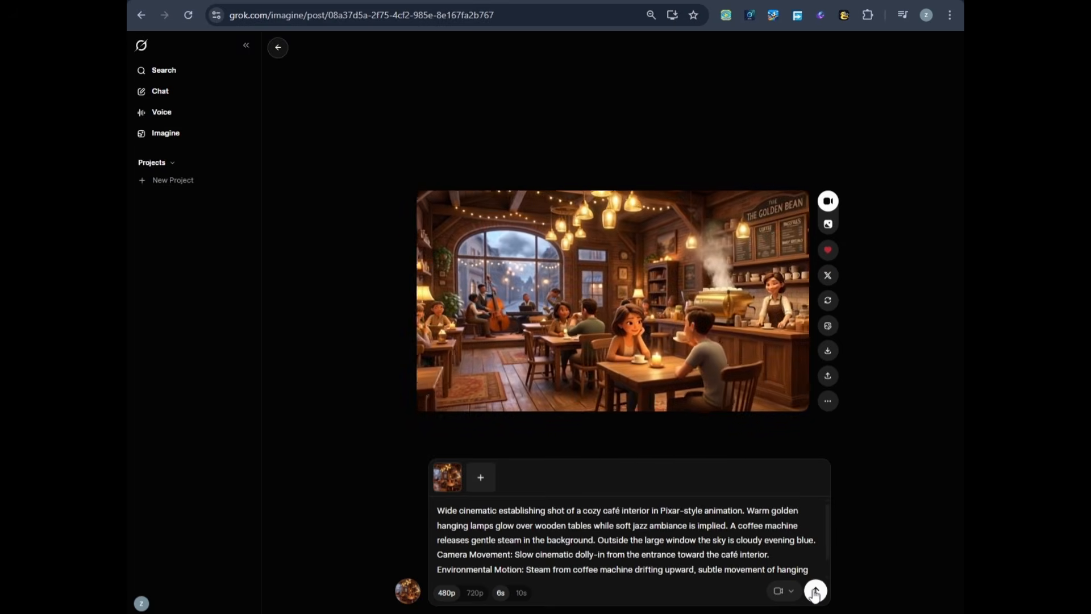
Preview the generated Scene 1 café video and download its HD version.
mouse_move(635, 340)
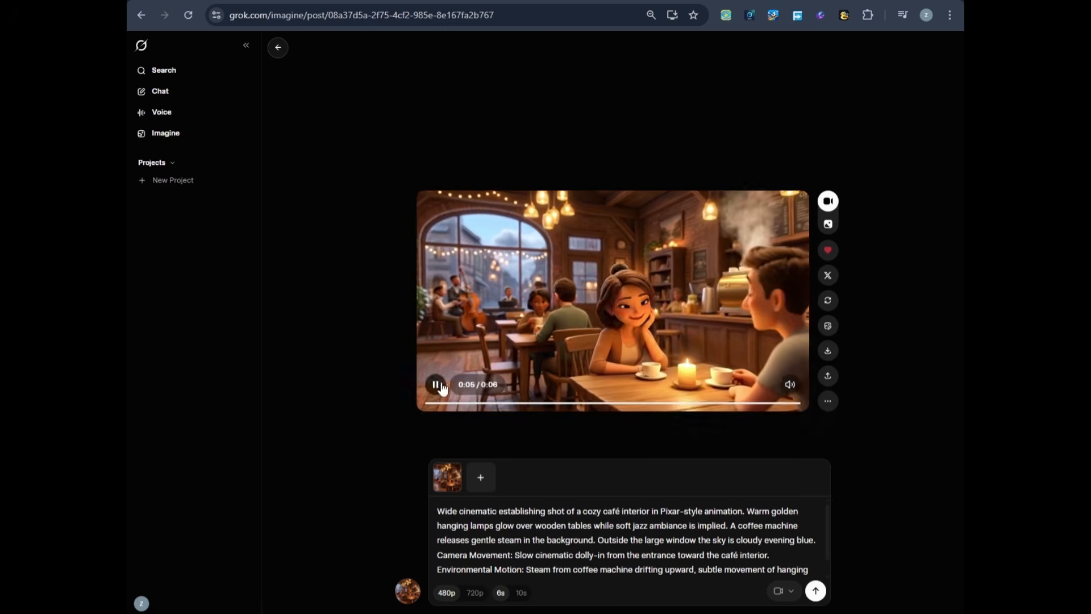
click(438, 386)
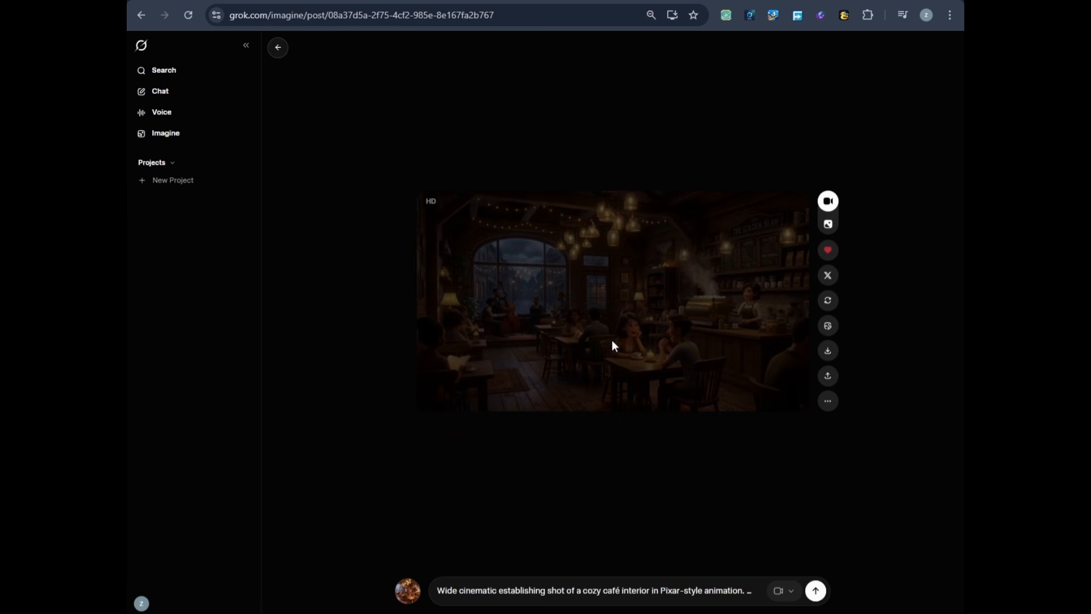
click(694, 323)
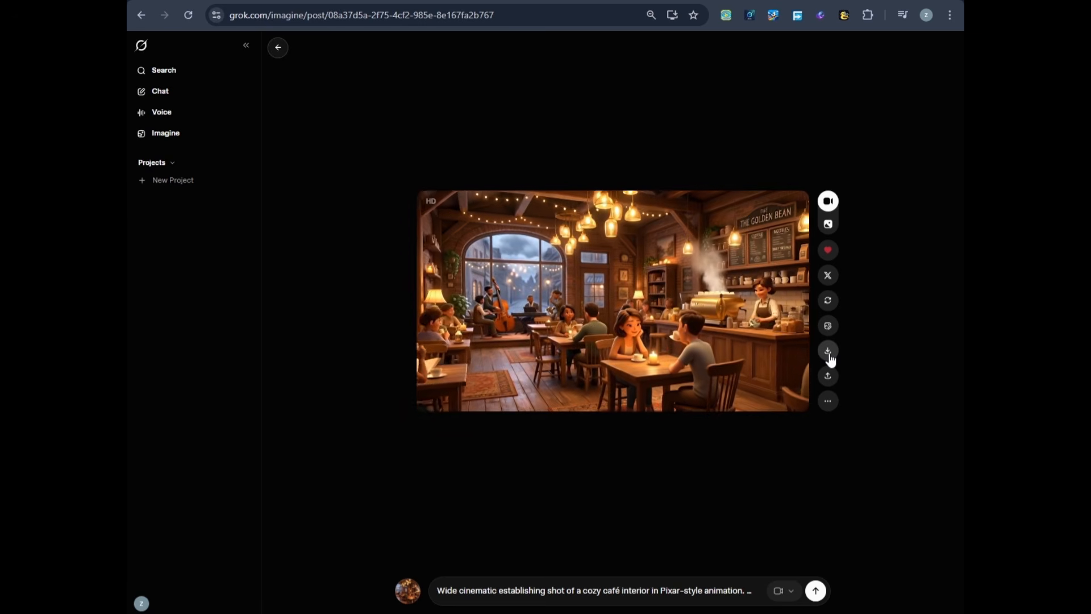
click(830, 357)
Generate a new Imagine video from the image of the red-jacket man at the table with Scene 2's video prompt, and download it.
click(172, 135)
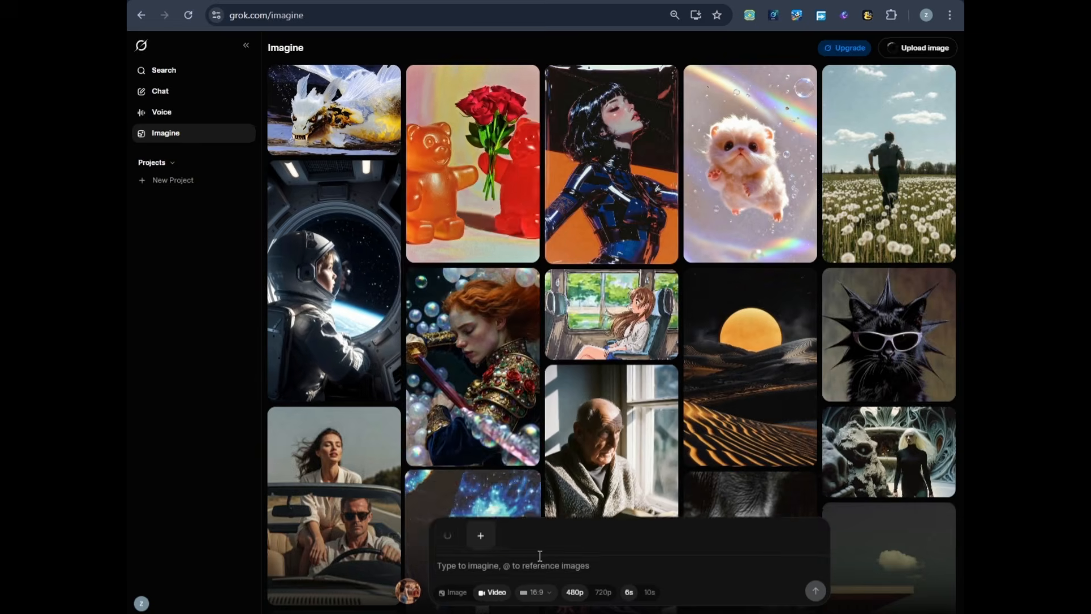
click(539, 562)
key(ctrl+v)
click(816, 591)
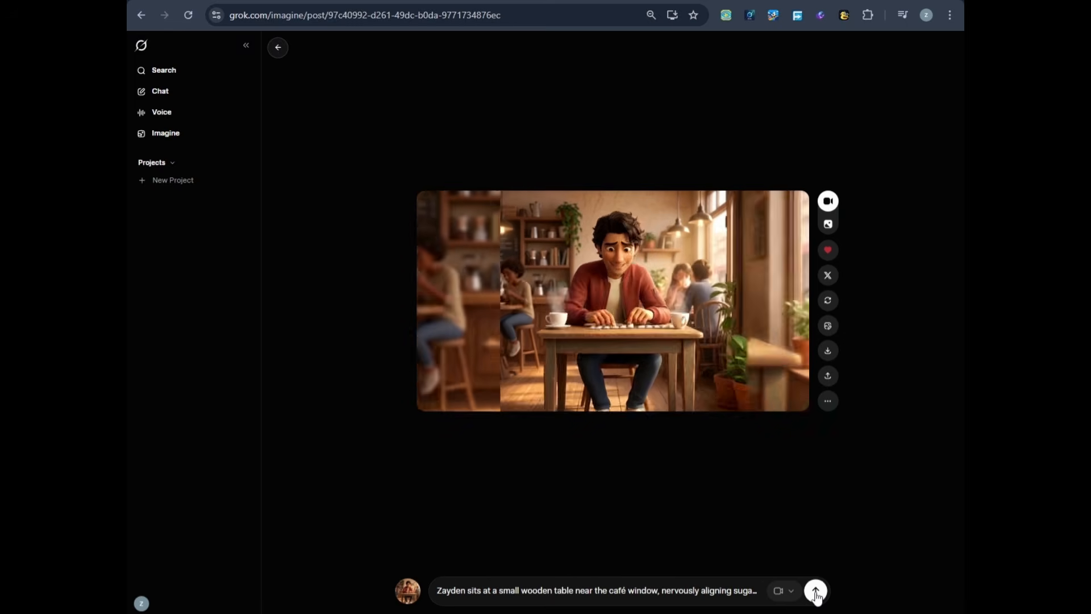
click(830, 355)
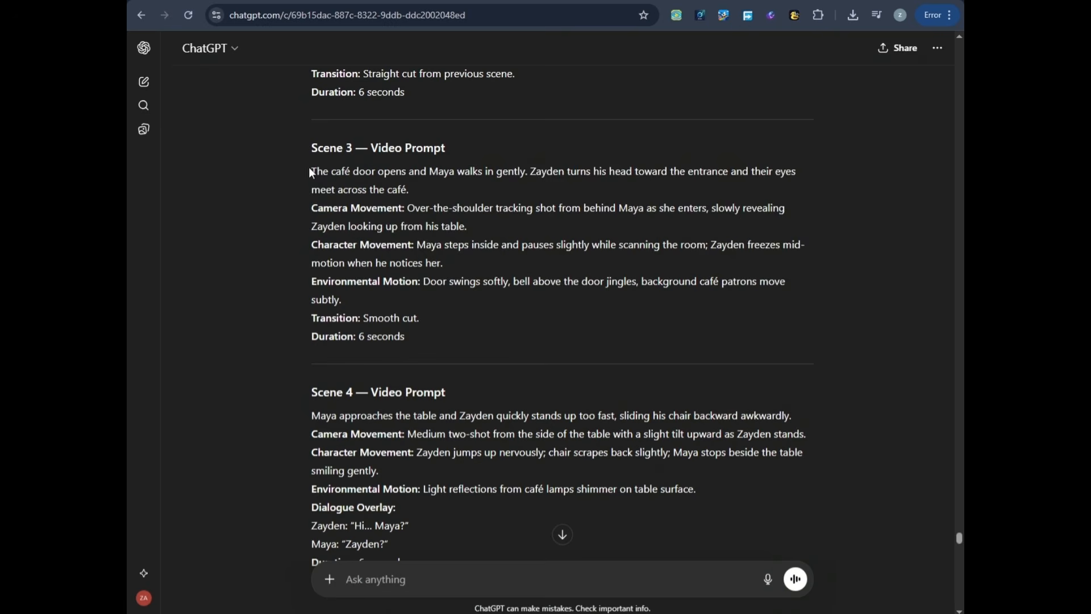
Copy Scene 3's video prompt from ChatGPT, attach the Scene 3 image in Grok Imagine, paste the prompt and generate the video.
drag(312, 171, 422, 279)
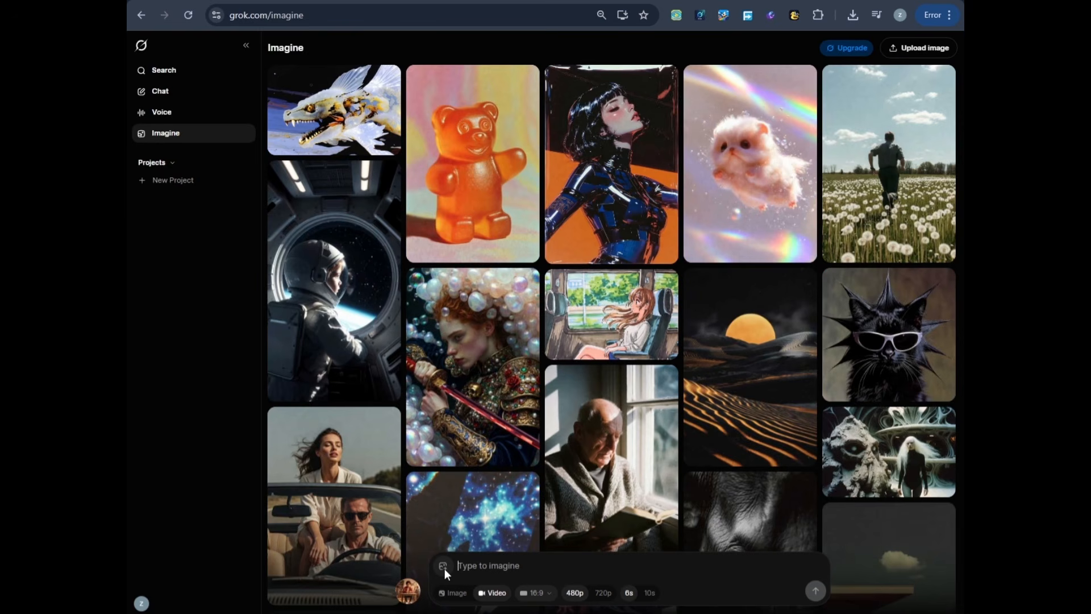
click(443, 566)
double_click(590, 365)
click(509, 570)
key(ctrl+v)
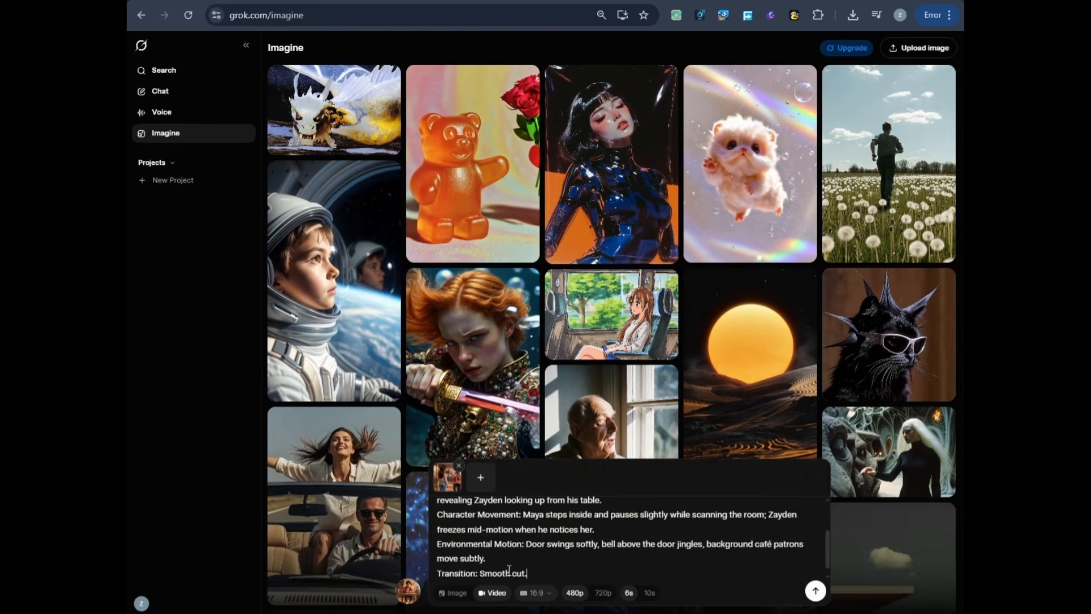
key(Return)
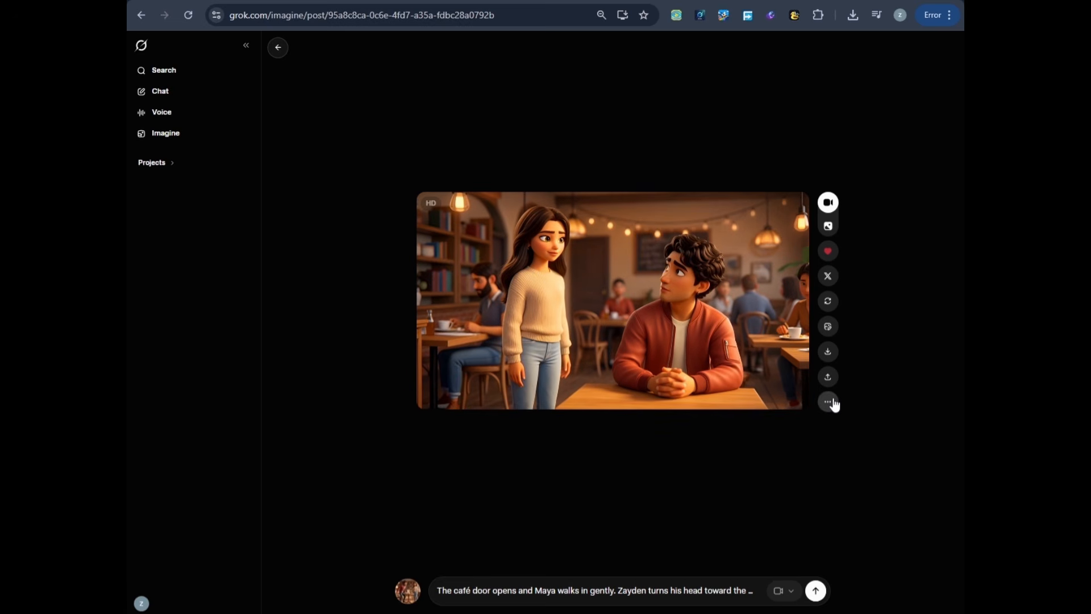
Extend the Scene 3 video by 6 seconds using Scene 4's video prompt from ChatGPT, generate it once more, and download the result.
click(804, 377)
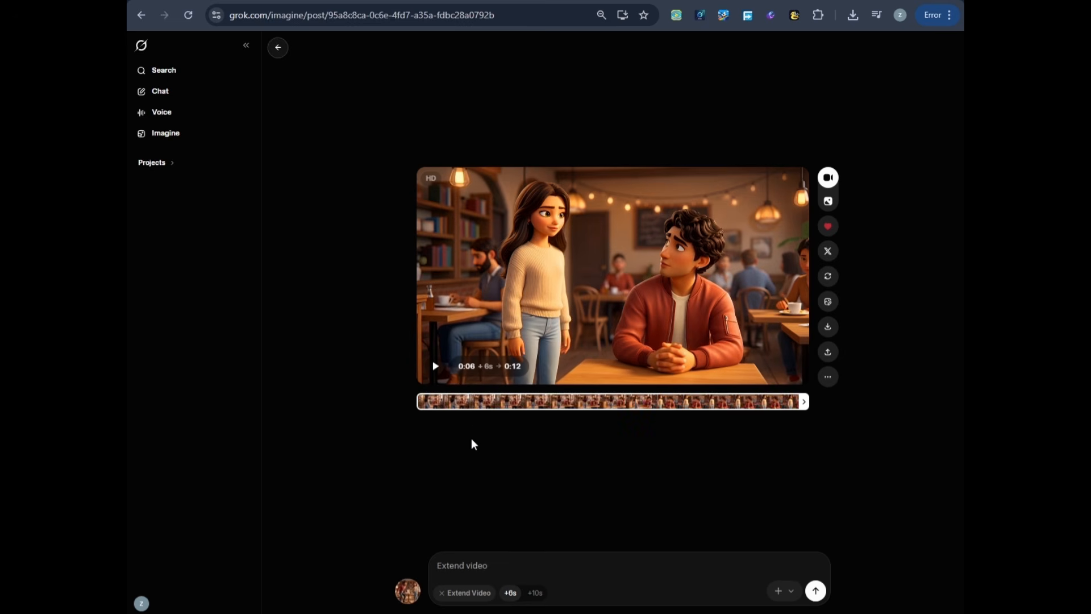
key(ctrl+Tab)
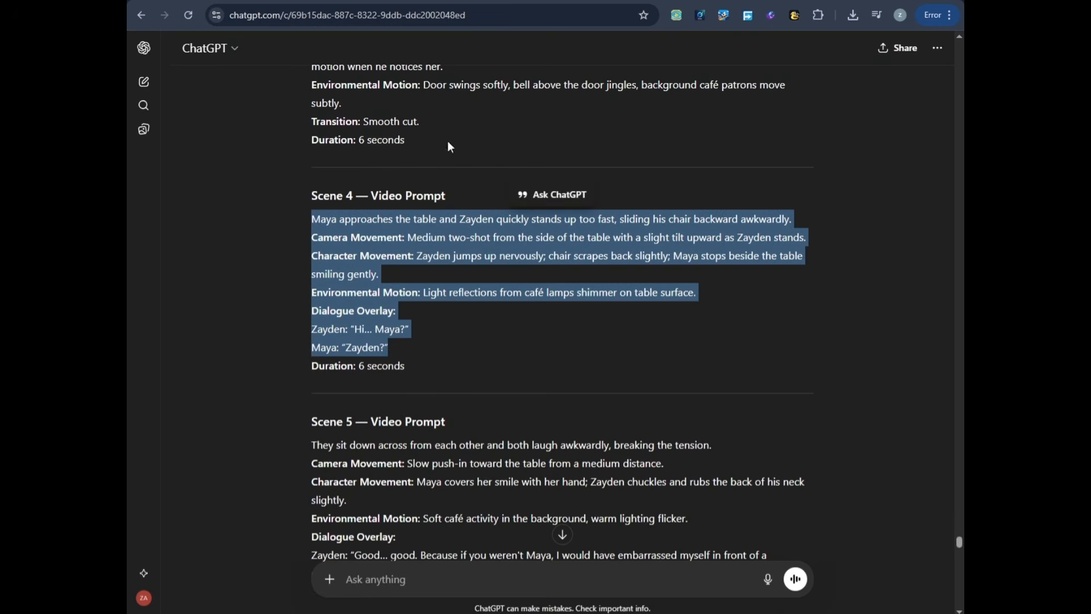
key(ctrl+shift+Tab)
key(ctrl+v)
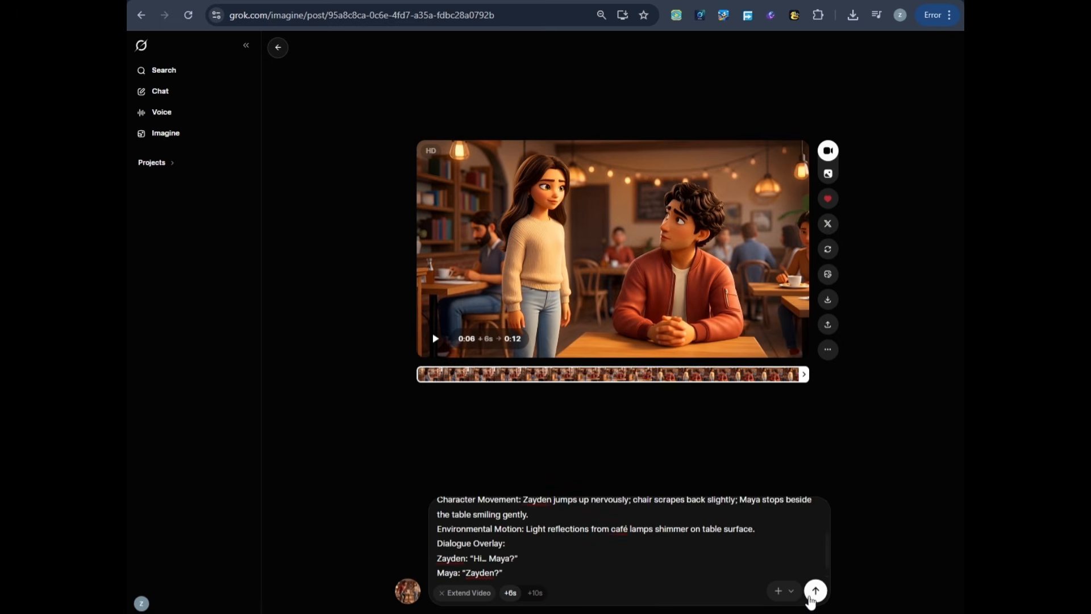
click(816, 591)
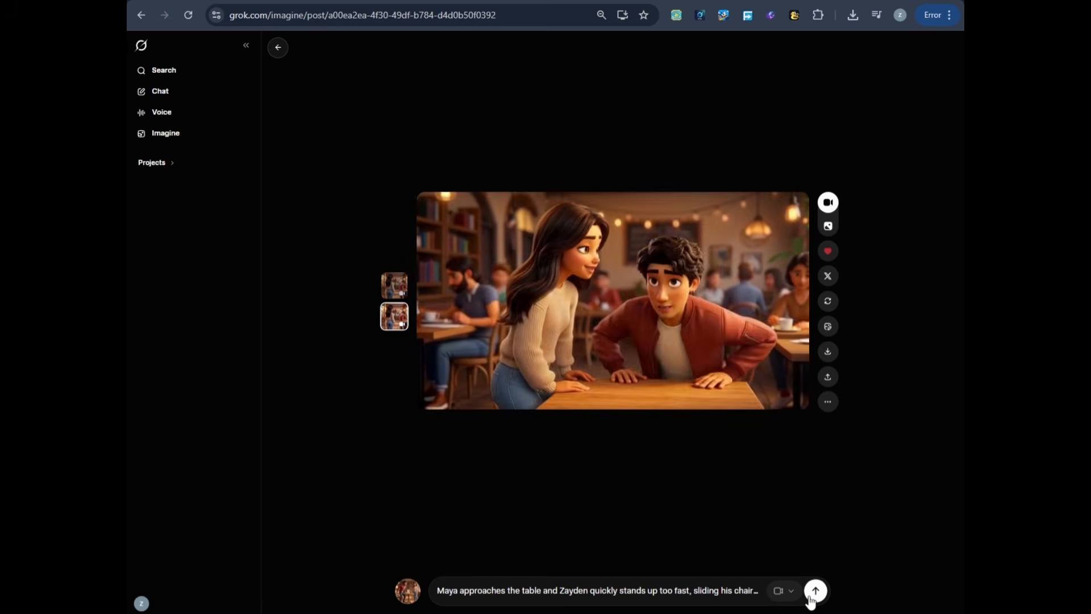
click(812, 600)
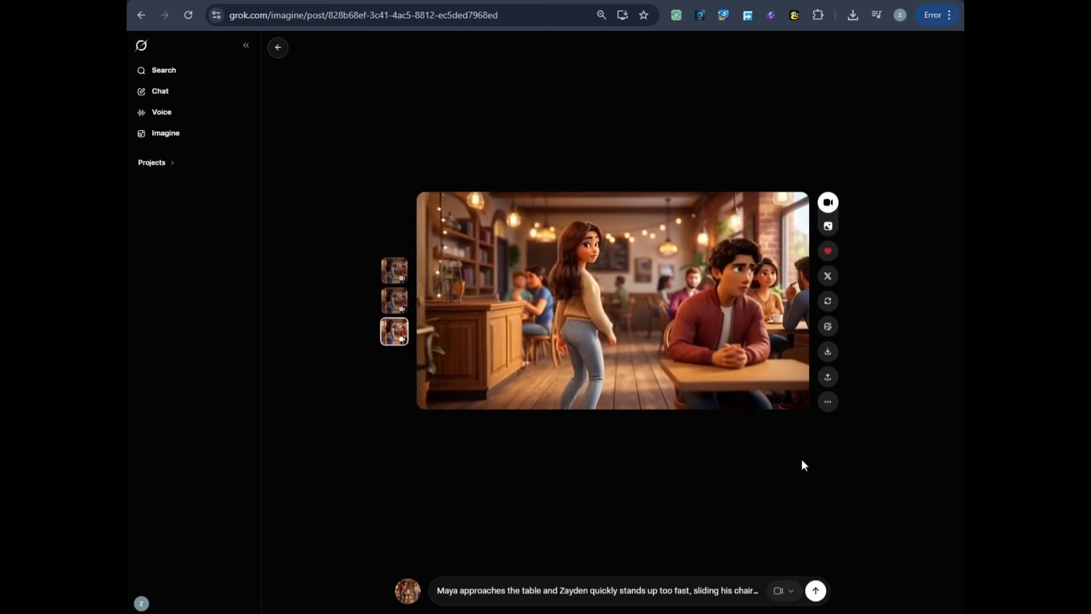
click(829, 353)
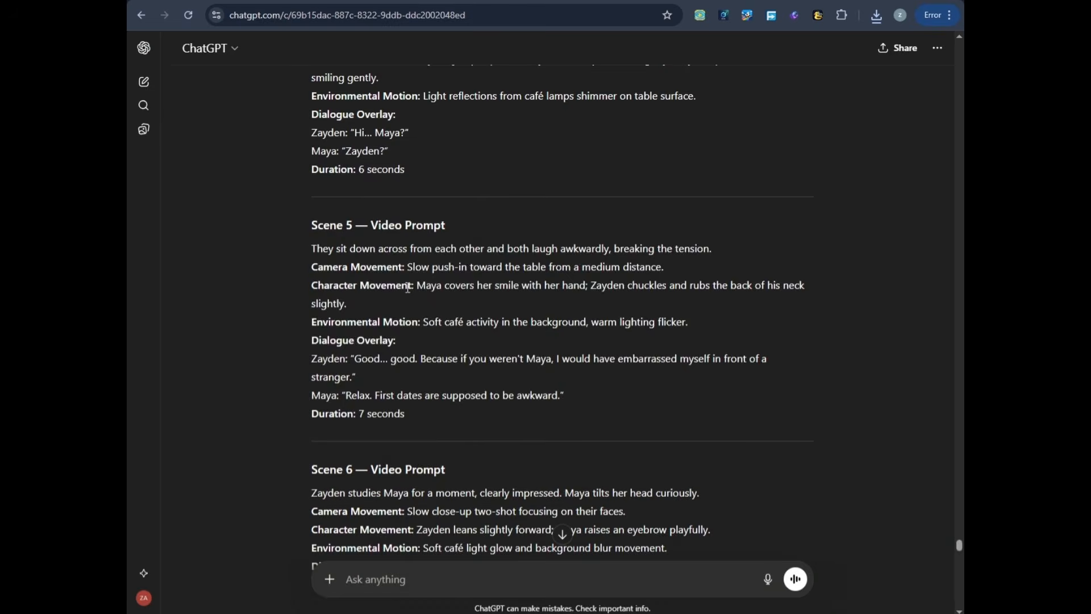
Copy Scene 5's video prompt from ChatGPT and generate a 6-second Grok Imagine video from the Scene 5 image with it.
drag(312, 248, 405, 414)
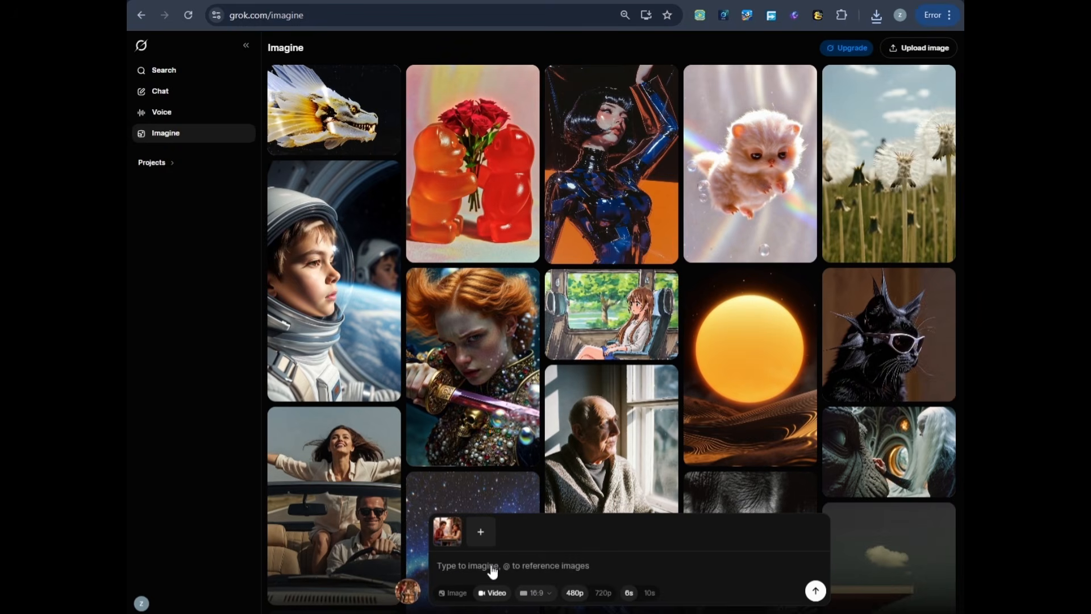
right_click(492, 566)
click(526, 419)
click(818, 593)
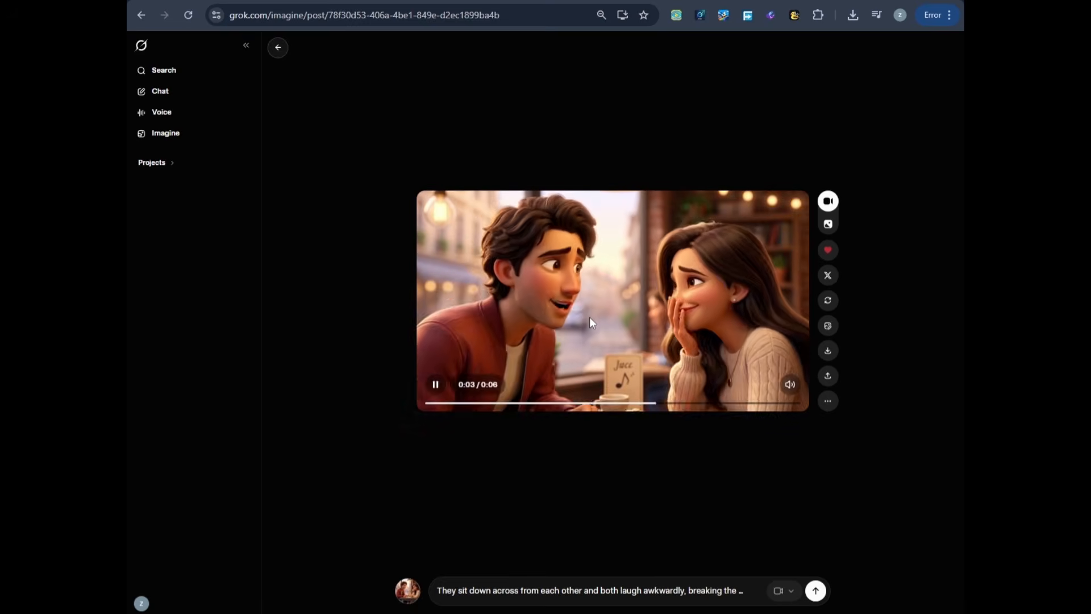
click(828, 401)
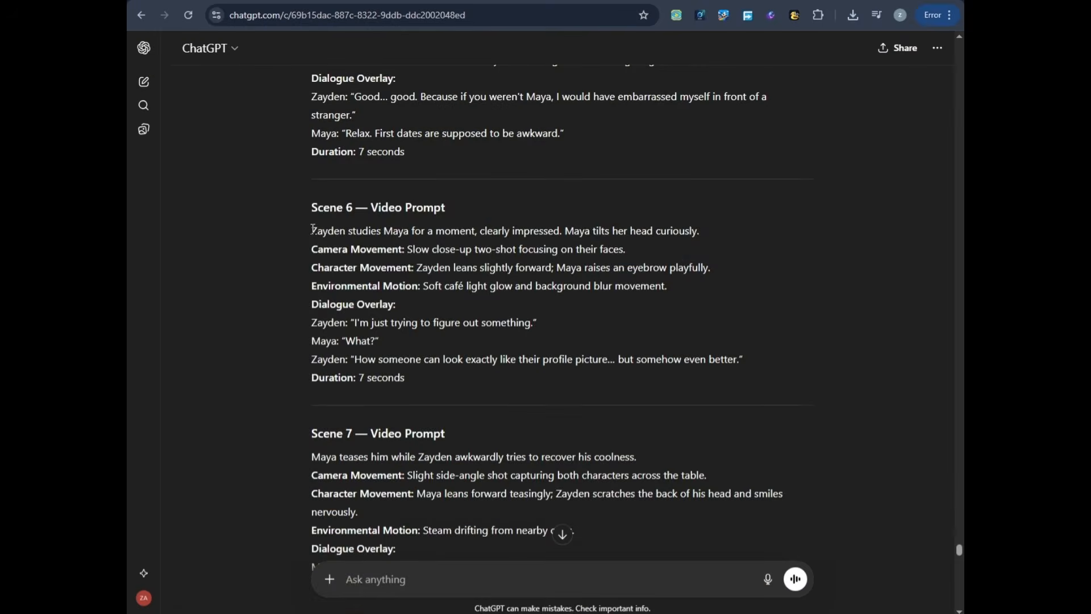
Copy Scene 6's video prompt from ChatGPT, attach the Scene 6 image in Grok Imagine, and generate a 6-second video with that prompt.
drag(312, 231, 590, 356)
drag(755, 360, 751, 359)
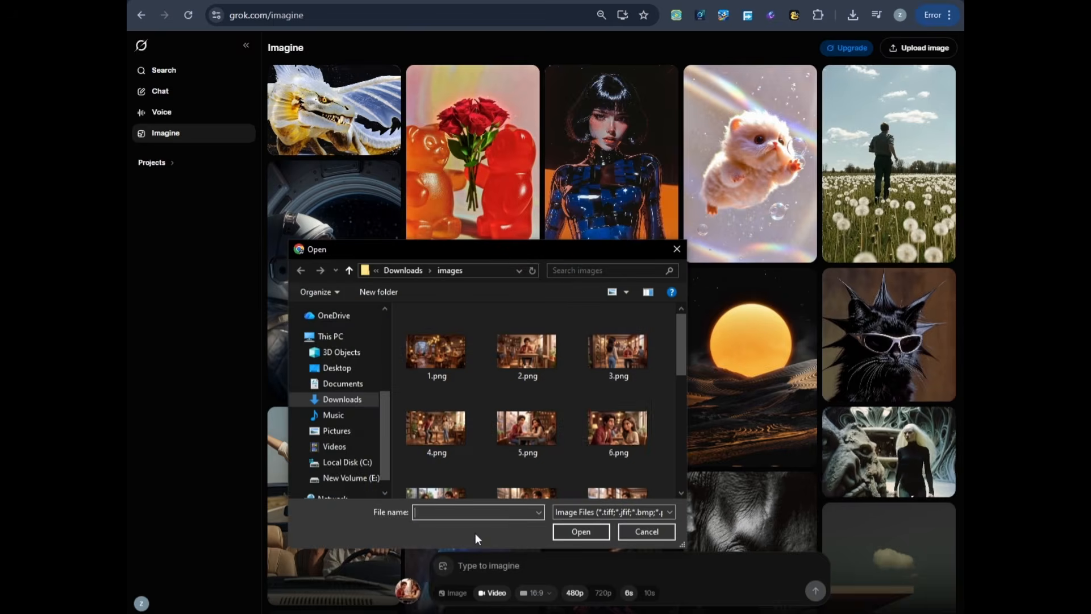
click(599, 533)
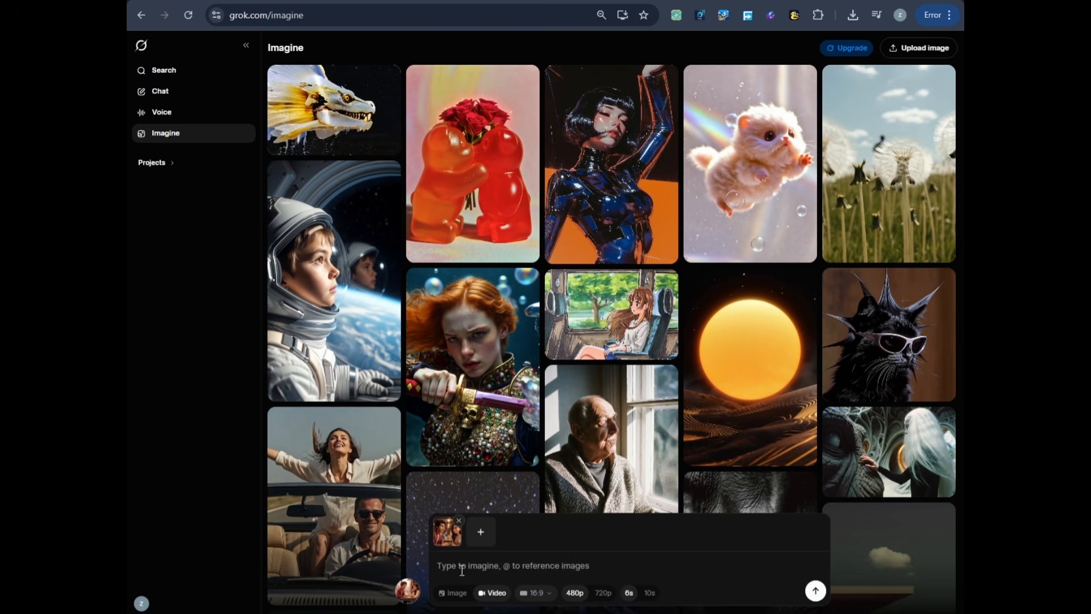
key(ctrl+v)
click(816, 591)
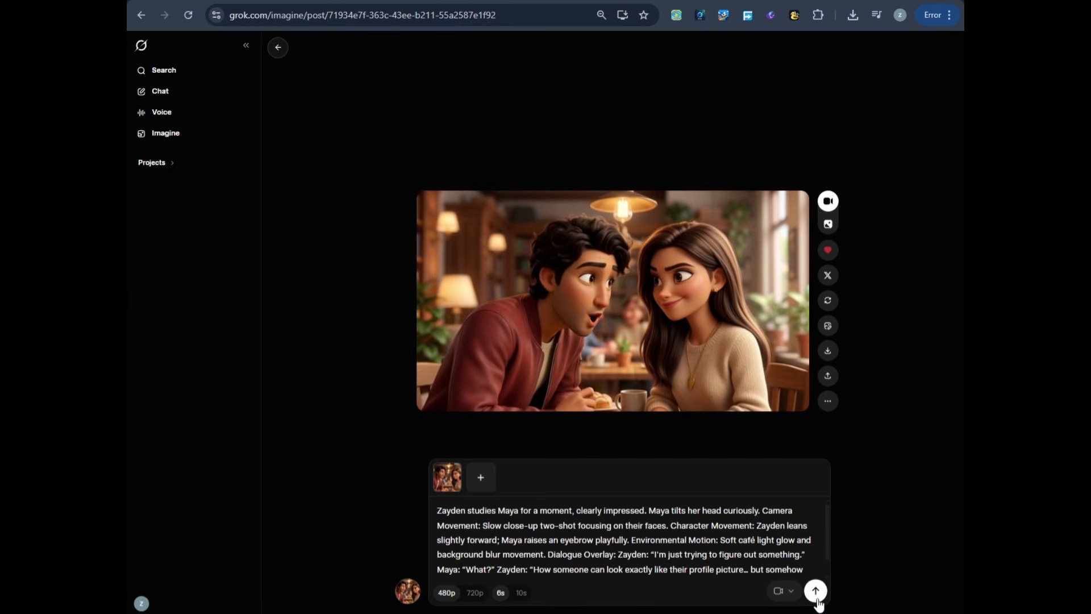
Extend the Scene 6 video by 6 seconds using Scene 7's video prompt copied from ChatGPT.
click(827, 402)
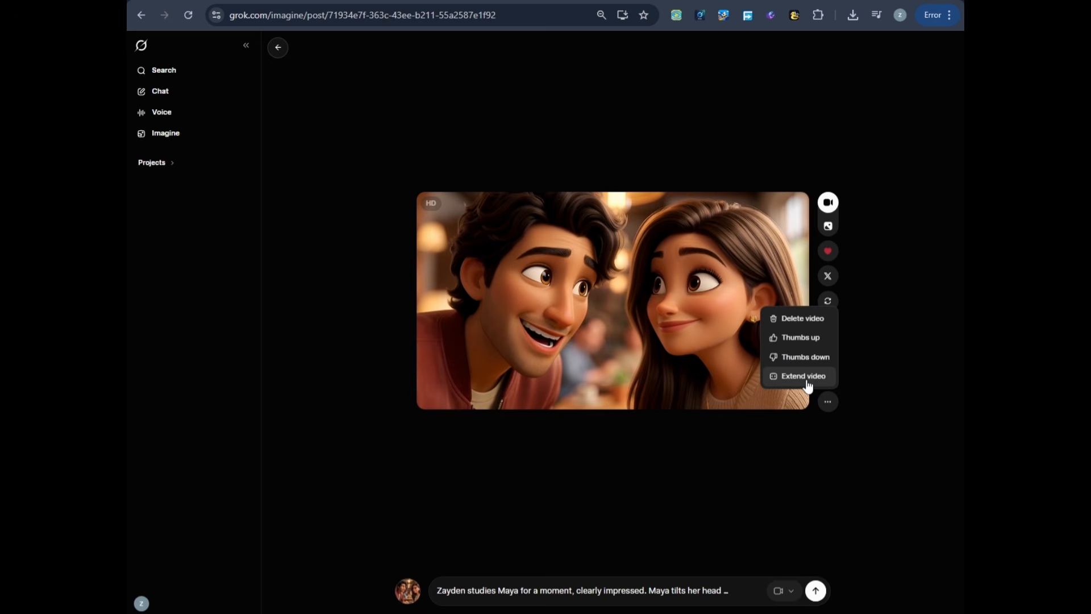
click(807, 380)
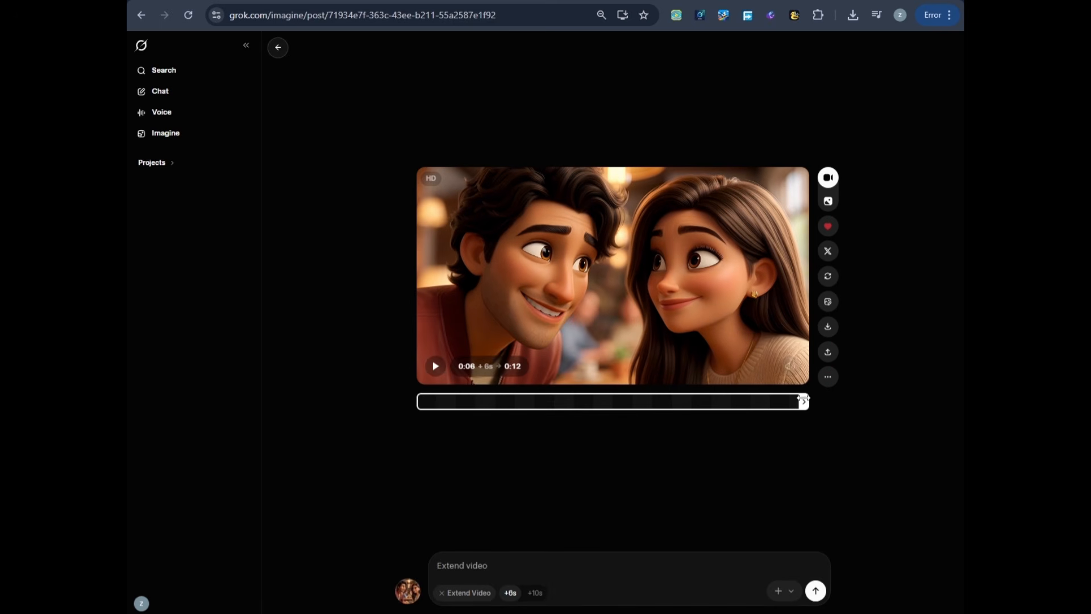
drag(803, 402, 786, 400)
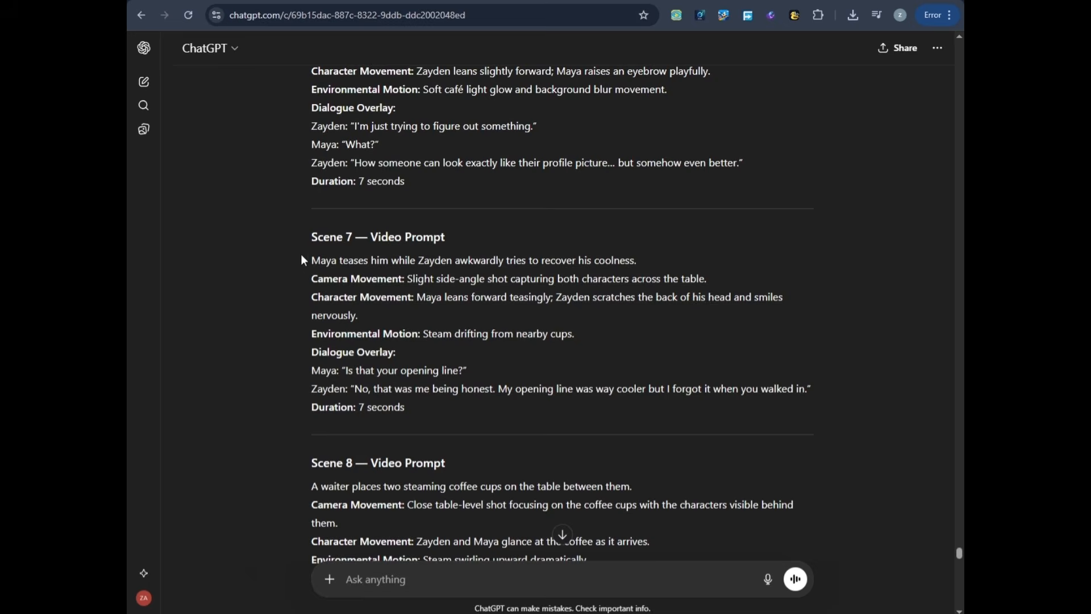
drag(310, 260, 816, 397)
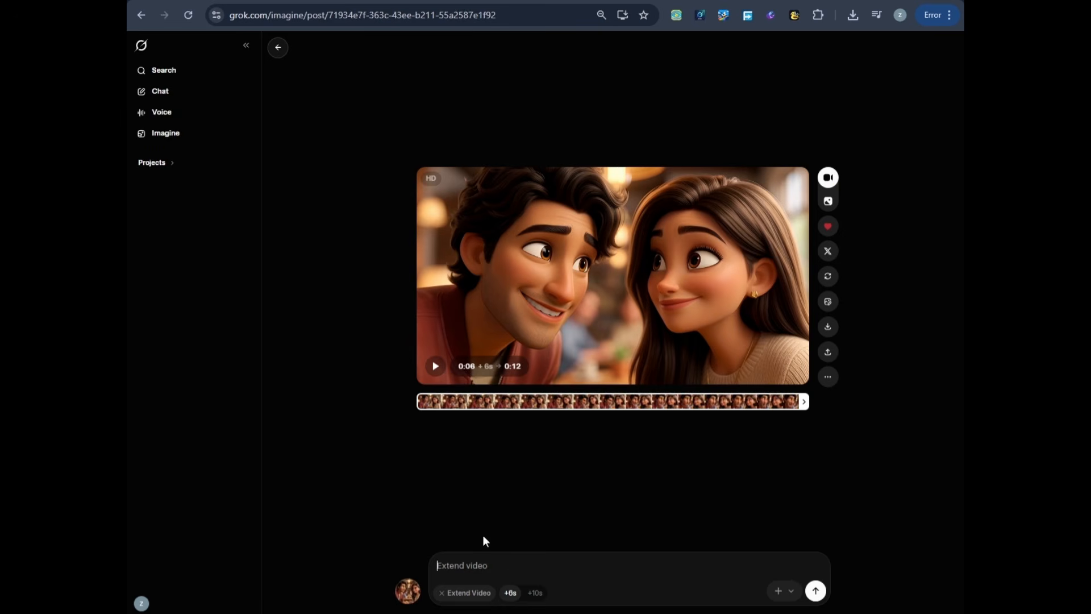
key(ctrl+v)
click(817, 591)
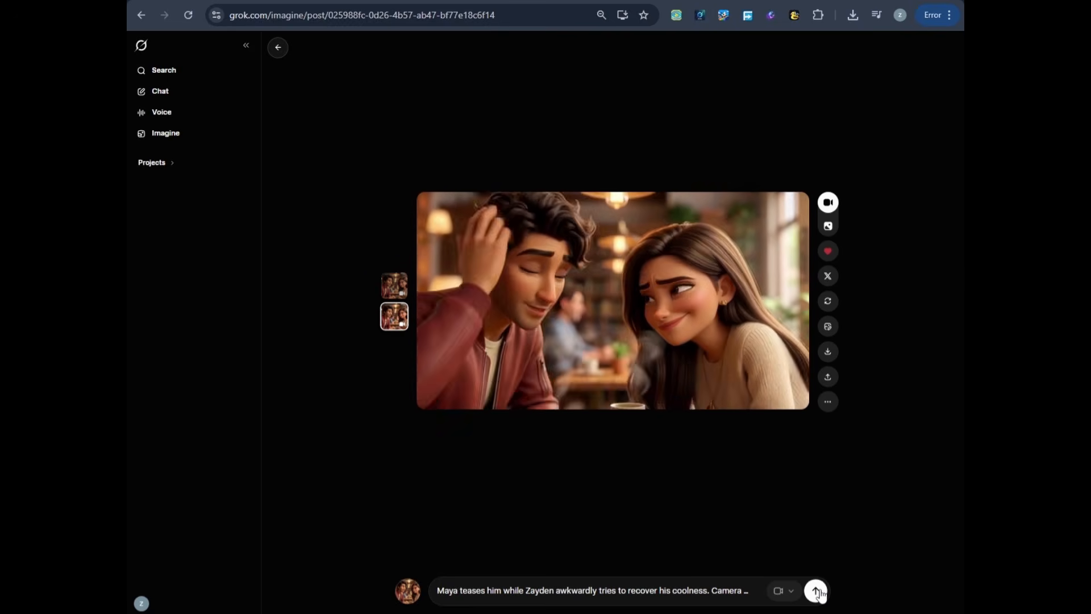
Extend the combined Scene 6–7 video by another 6 seconds using Scene 8's video prompt from ChatGPT.
mouse_move(487, 387)
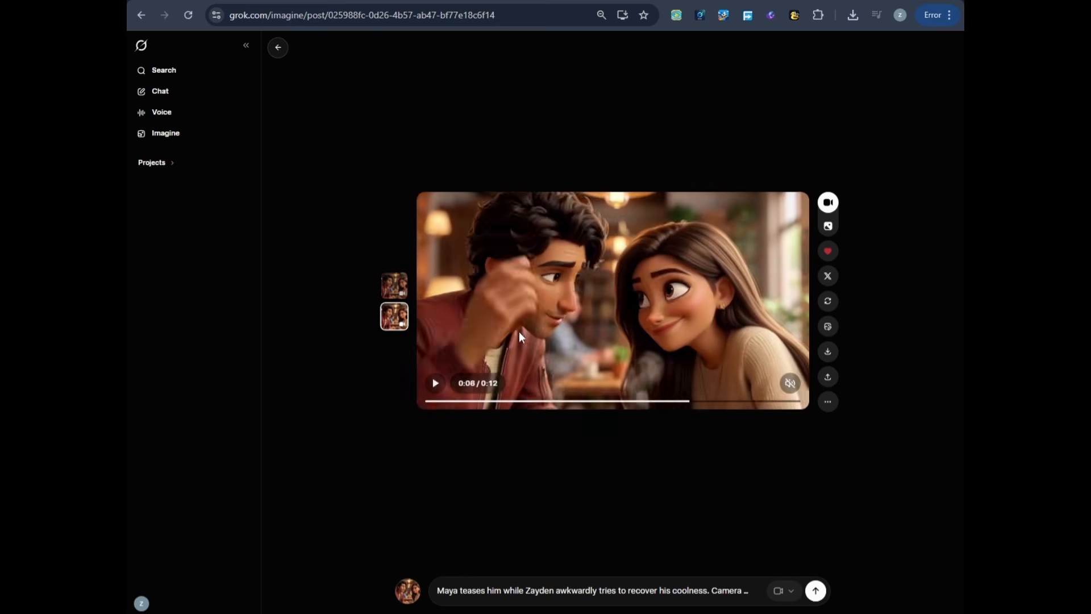
click(828, 402)
key(ctrl+Tab)
scroll(362, 227, down, 3)
drag(312, 291, 564, 380)
key(ctrl+c)
key(ctrl+shift+Tab)
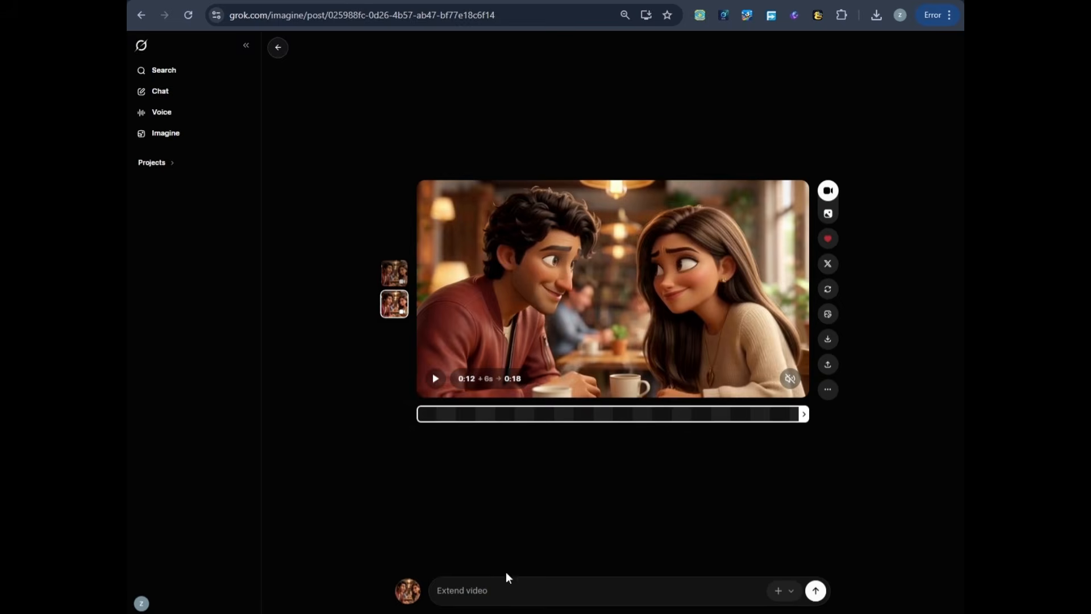
click(526, 591)
key(ctrl+v)
click(815, 591)
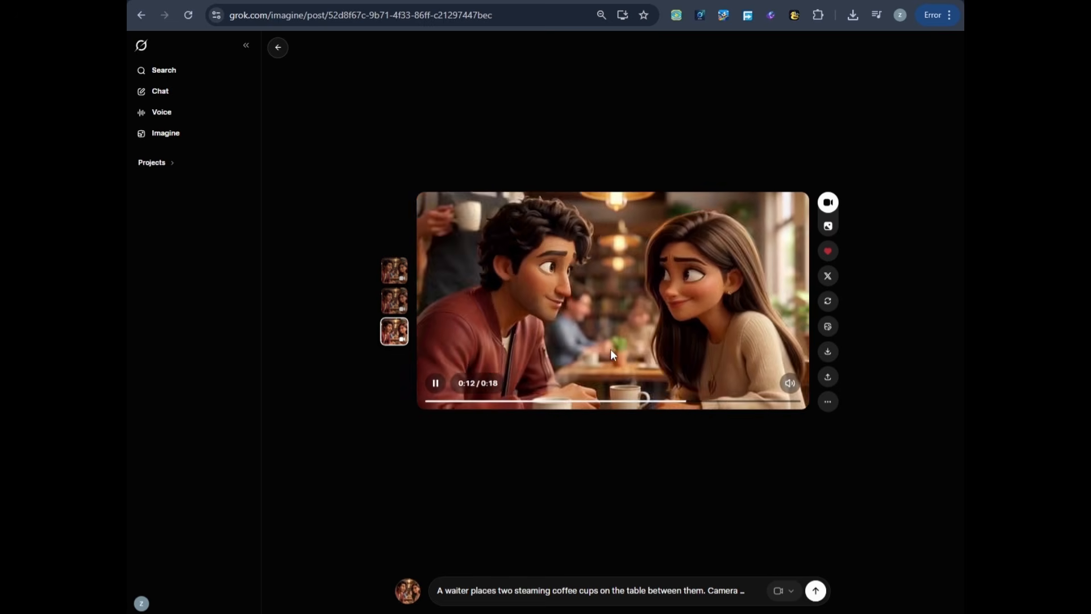
Extend the Scene 6–8 video by 6 seconds using Scene 9's video prompt from ChatGPT.
click(436, 385)
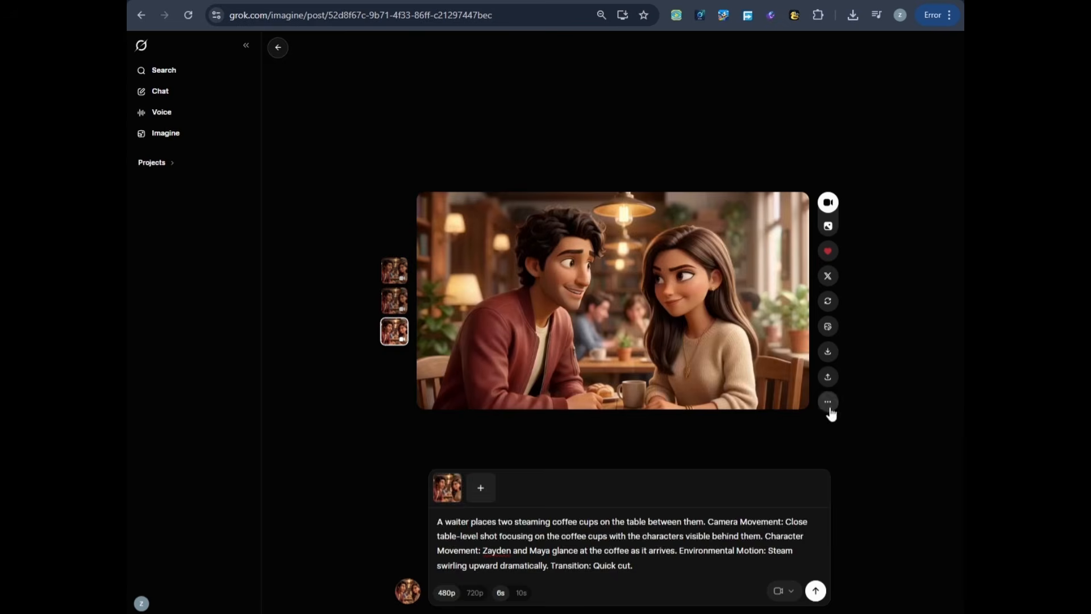
click(828, 403)
click(803, 372)
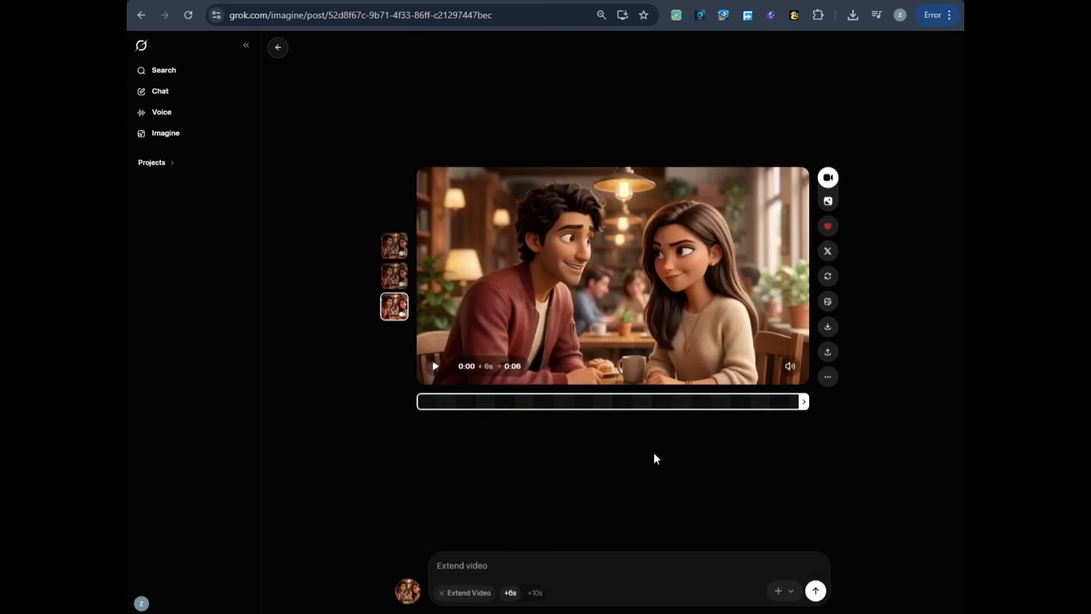
click(266, 2)
scroll(405, 324, down, 1)
drag(312, 348, 664, 479)
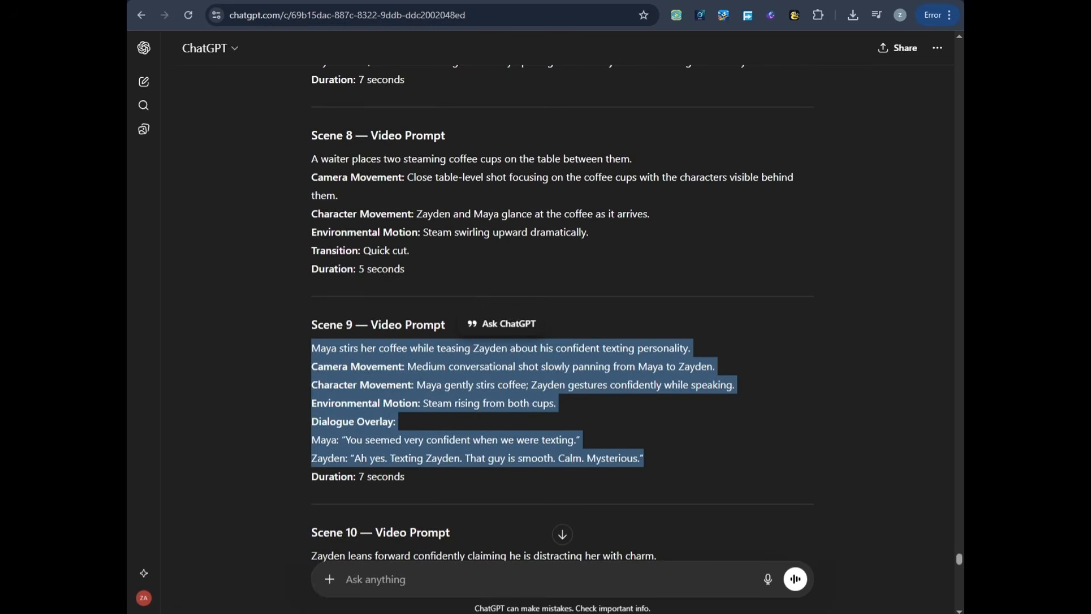
key(ctrl+c)
key(ctrl+Tab)
key(ctrl+v)
click(816, 591)
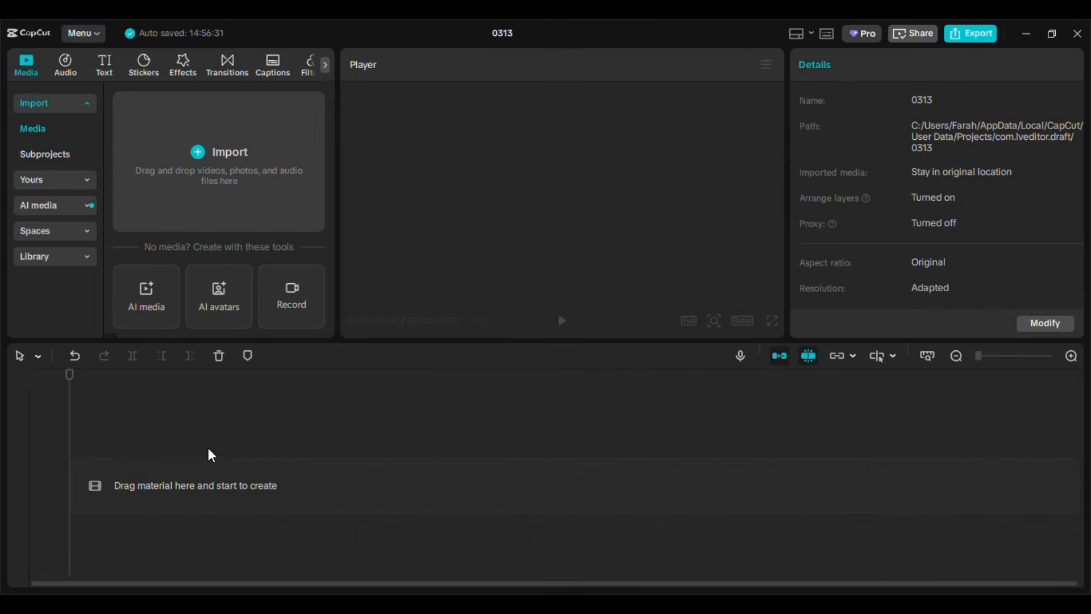
In CapCut, import all nine animation clips from 1.mp4 to last.mp4 in the animation folder.
click(212, 191)
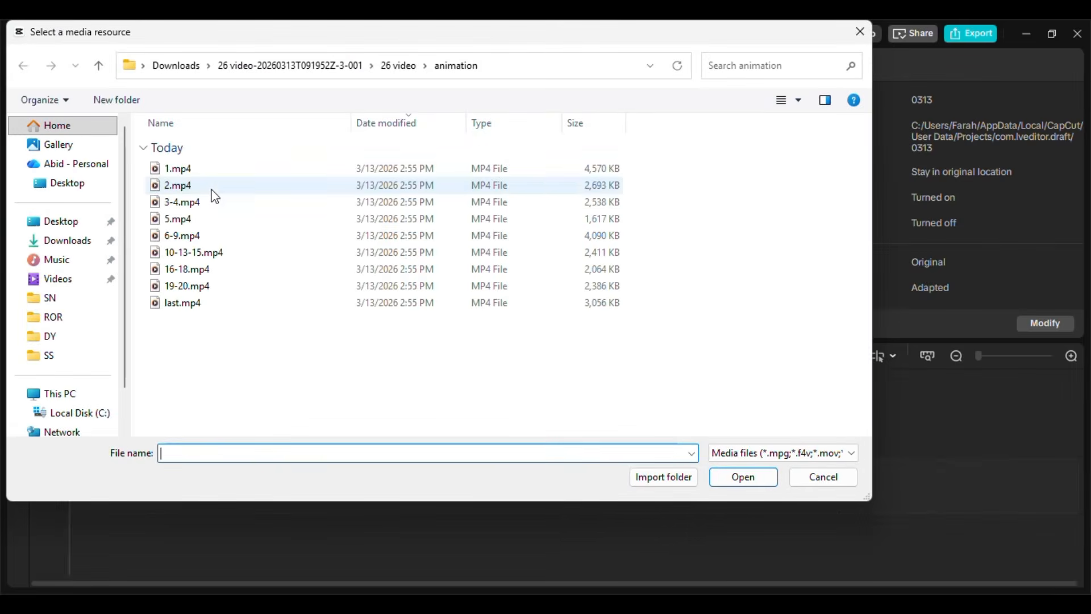
click(176, 169)
shift+click(278, 304)
click(739, 478)
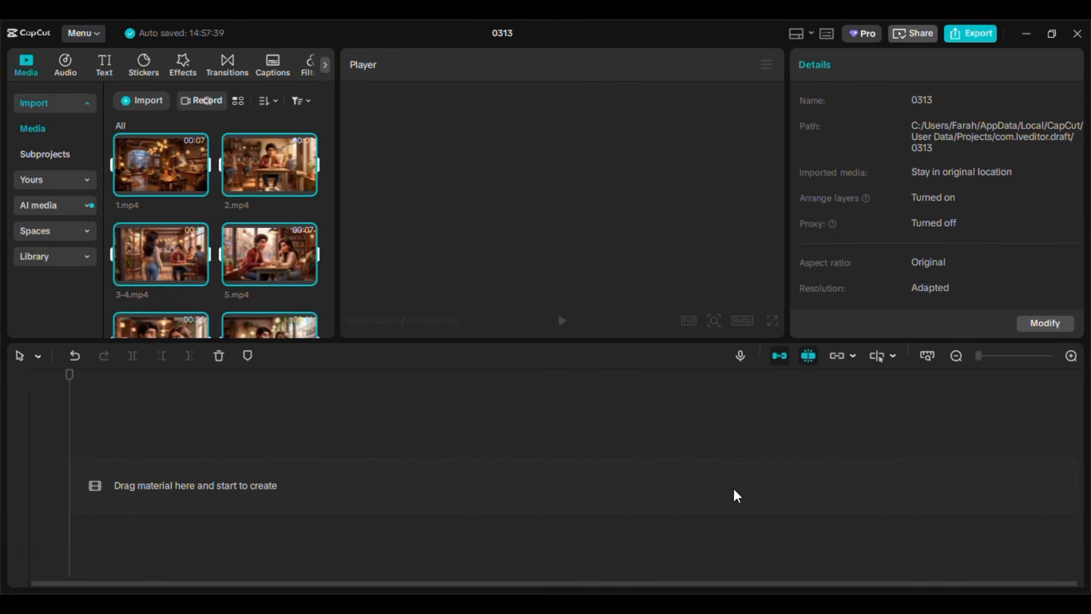
Place all imported clips in scene order on the timeline and return the playhead to the start.
drag(182, 164, 160, 477)
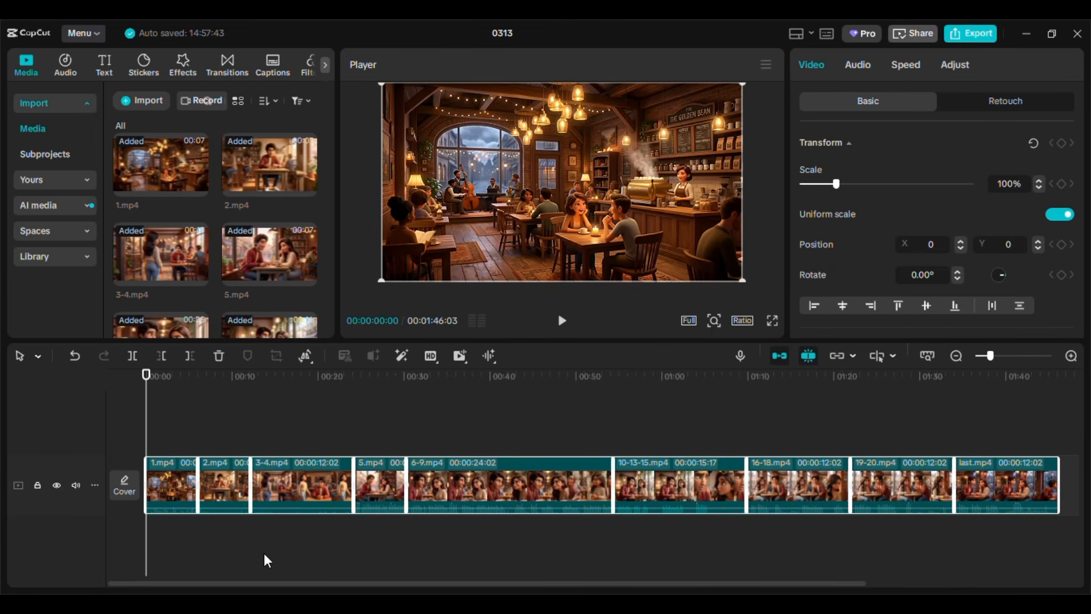
click(263, 561)
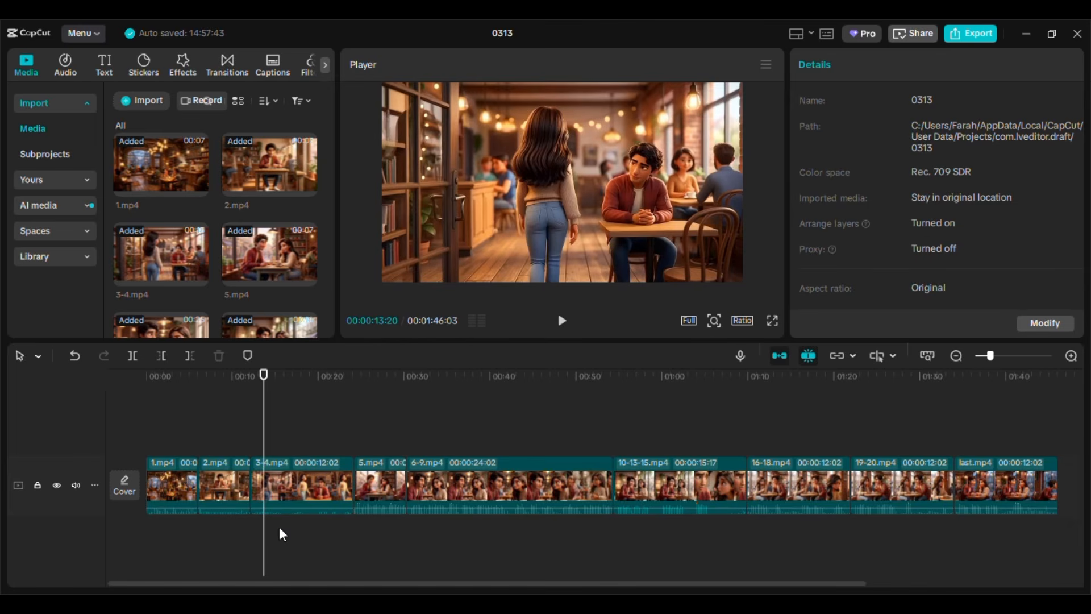
drag(265, 543, 114, 535)
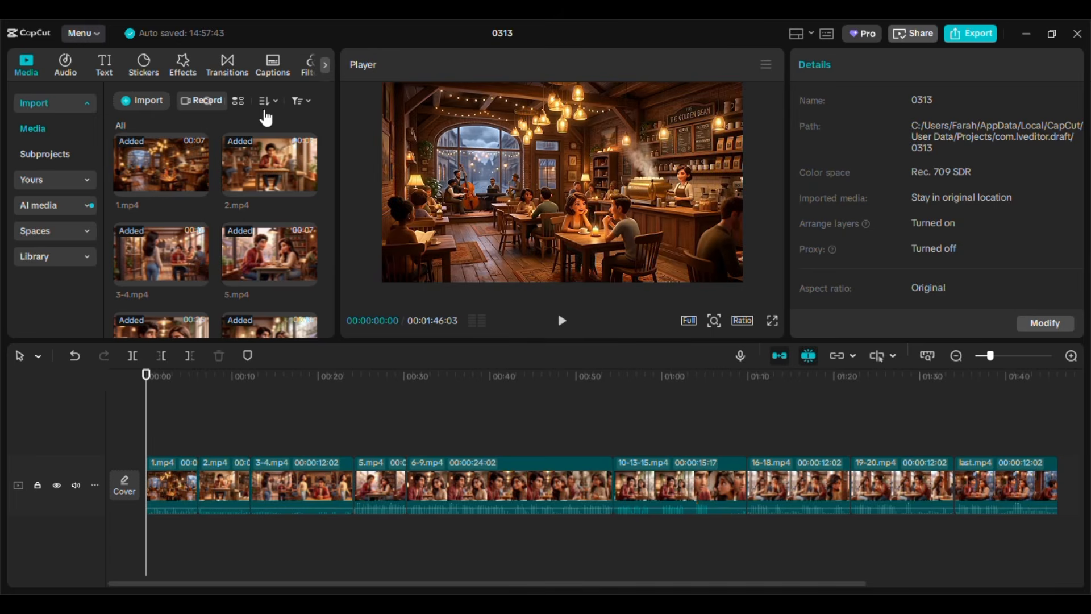
Add the Classic Black Fade transition at the cuts between the clips on the timeline.
click(228, 64)
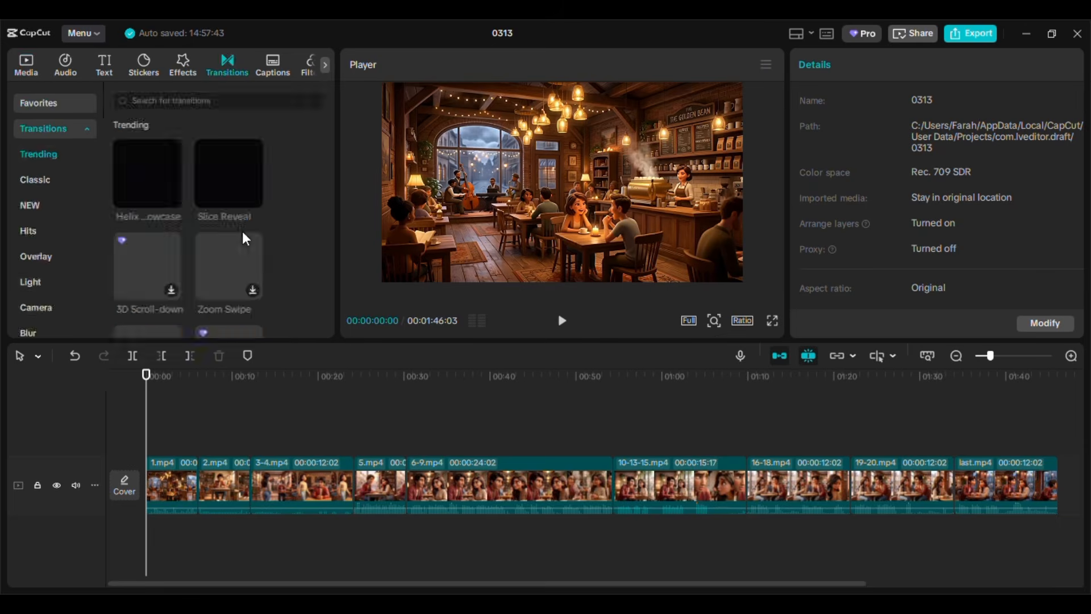
click(35, 180)
drag(212, 263, 354, 483)
drag(408, 451, 406, 483)
drag(227, 265, 746, 483)
drag(237, 292, 851, 483)
drag(233, 267, 954, 483)
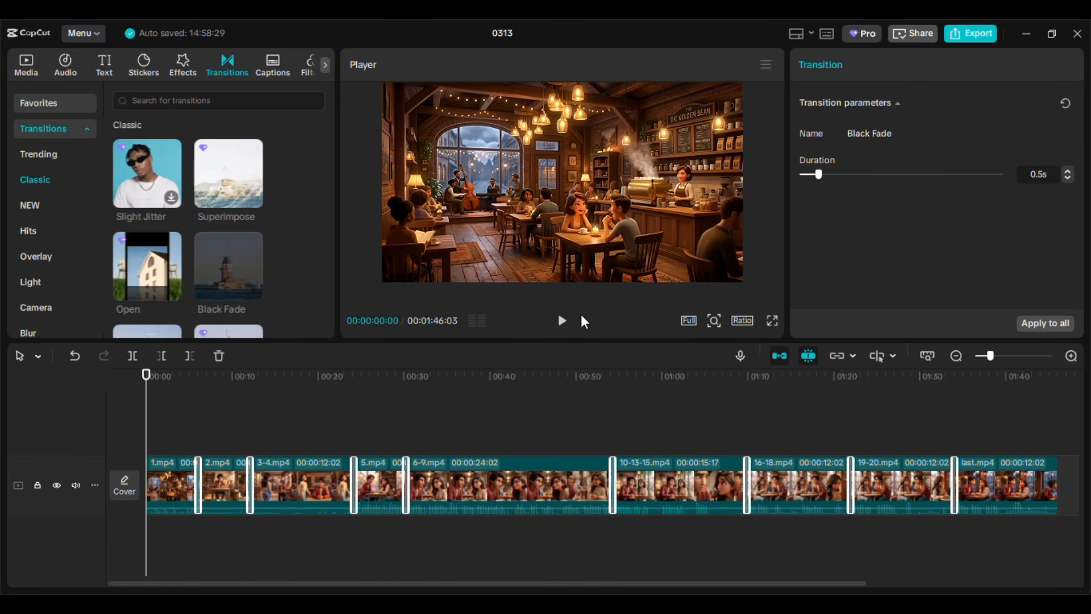
Generate automatic captions for the video using a Classic caption template with italic white-and-yellow text.
click(273, 64)
click(54, 128)
scroll(150, 252, down, 1)
click(80, 182)
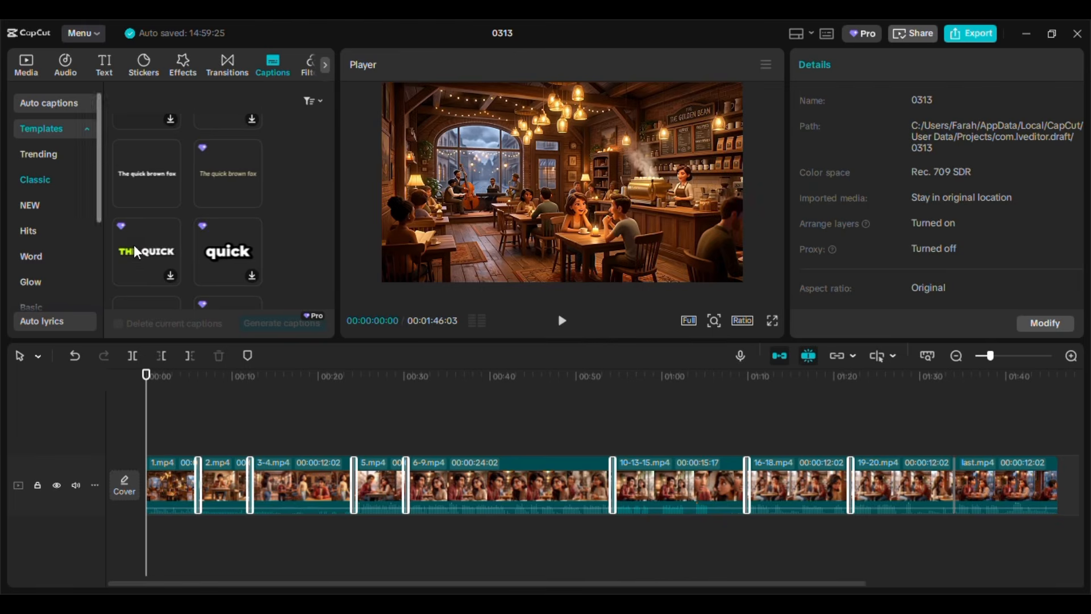
scroll(136, 252, up, 1)
click(225, 244)
click(254, 326)
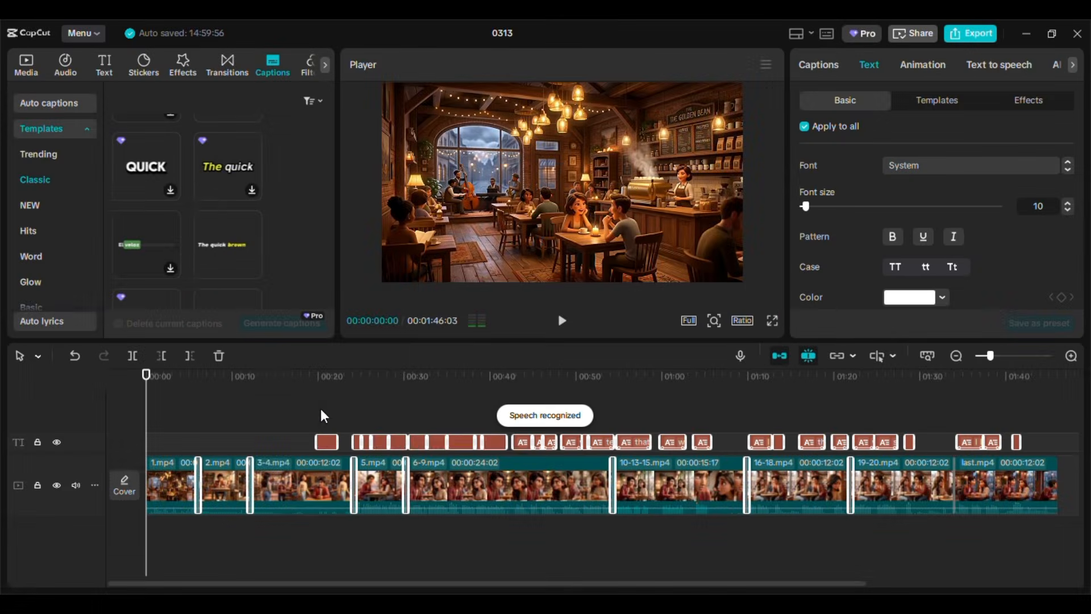
Preview the captioned video, then select the first caption and view it at about 21 seconds.
click(563, 321)
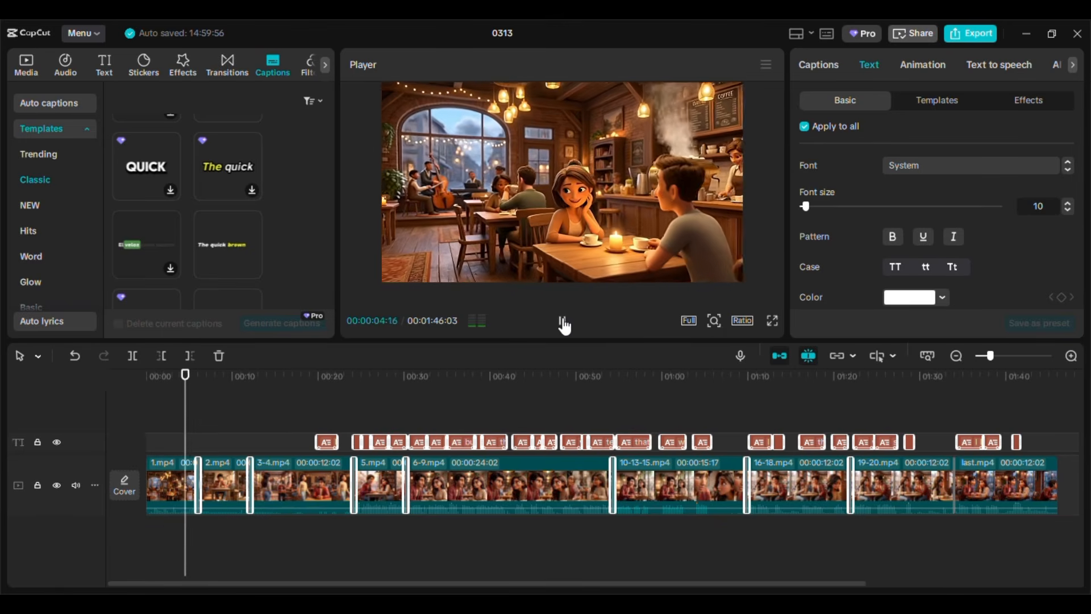
click(332, 442)
click(562, 321)
drag(226, 419, 330, 432)
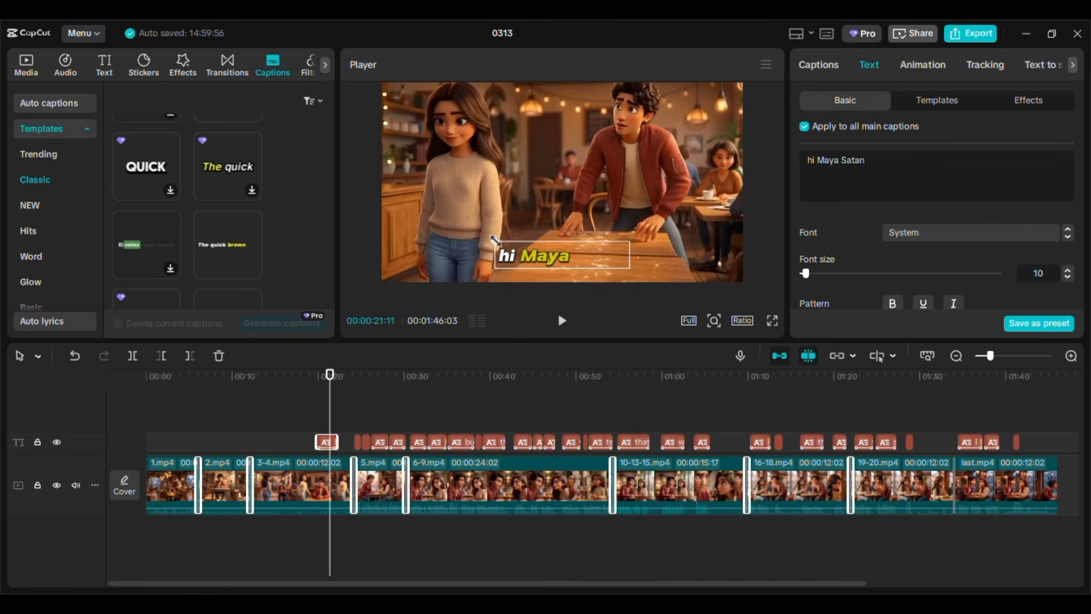
Widen the caption at about 27 seconds so its text fits on one line, and scale the caption down.
click(385, 401)
click(384, 405)
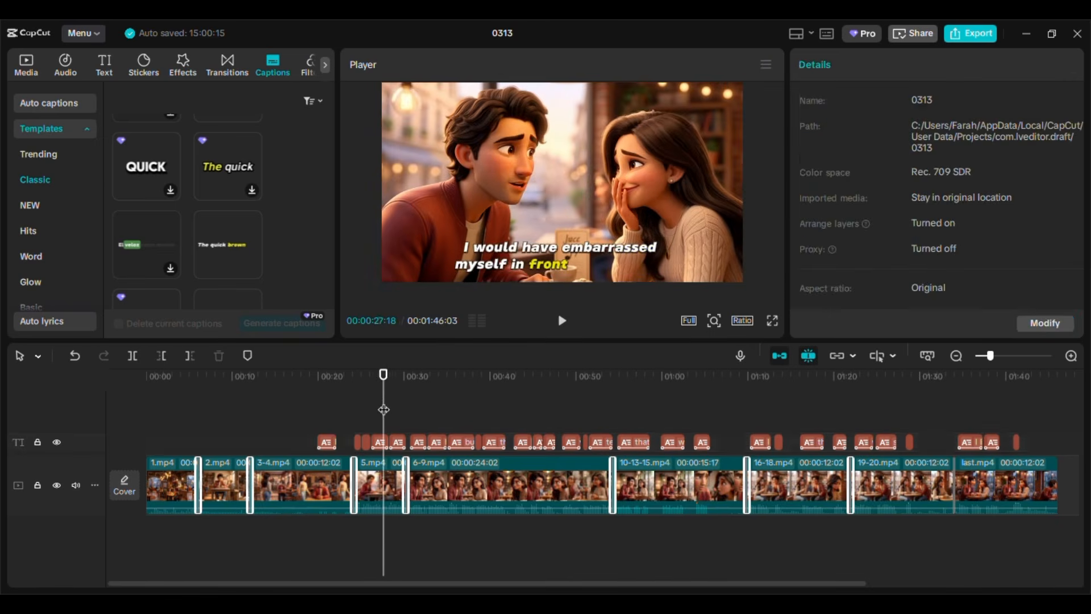
click(378, 443)
drag(451, 253, 373, 254)
drag(673, 256, 741, 256)
drag(373, 236, 476, 247)
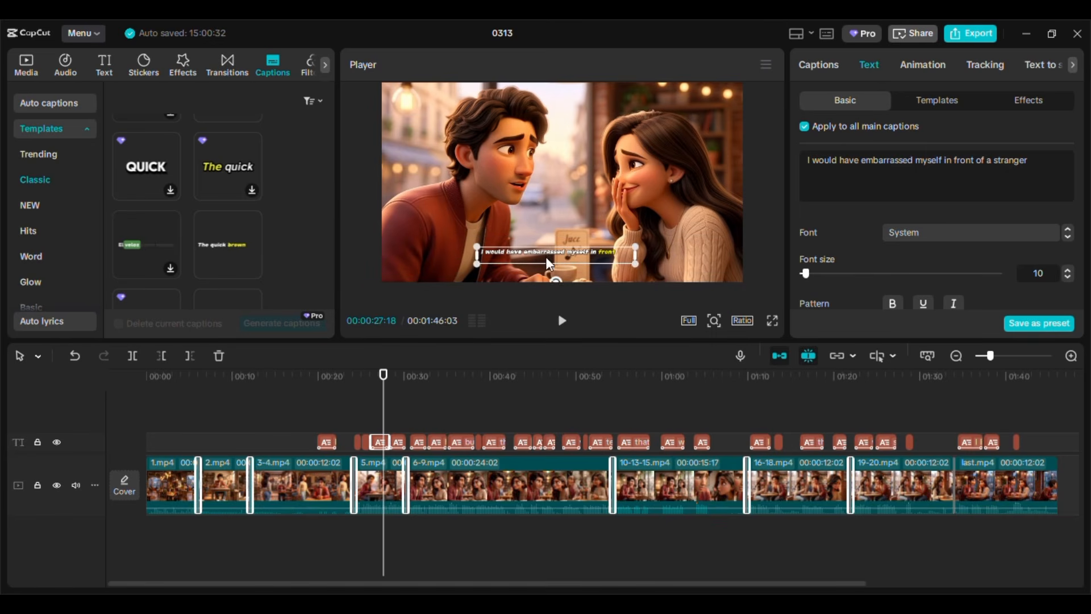
Lower the resized caption to the bottom edge of the frame and preview the captioned video up to about 1:40.
drag(546, 257, 551, 271)
drag(482, 260, 478, 259)
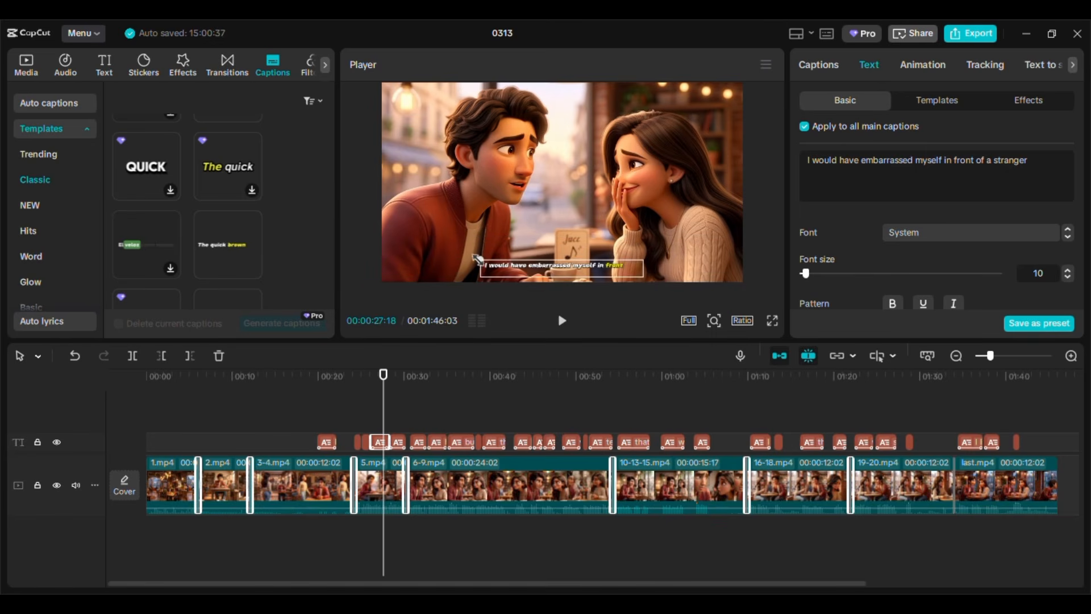
click(562, 320)
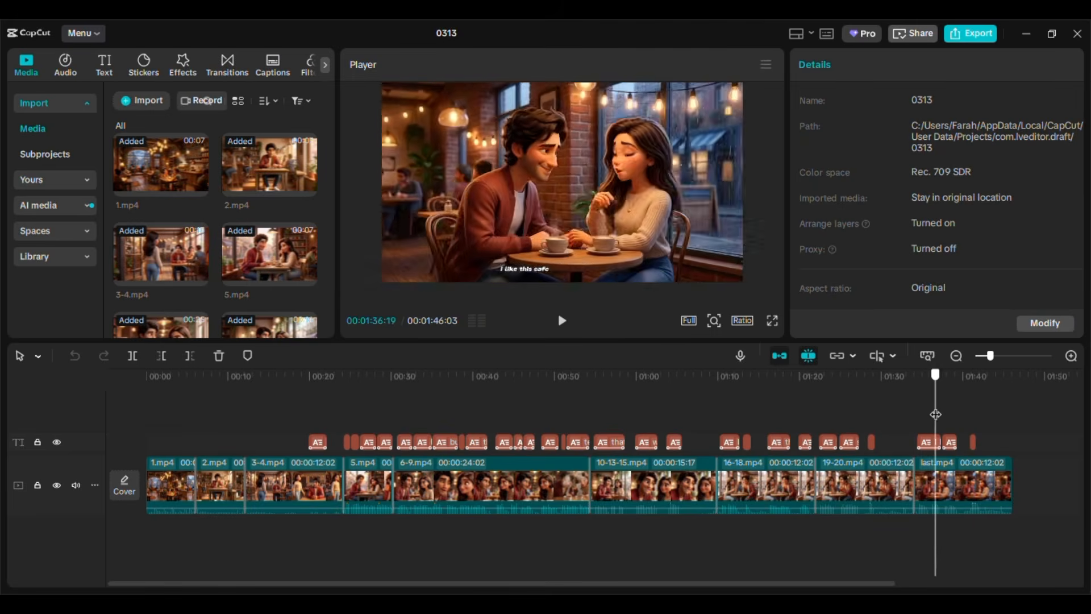
drag(933, 418, 972, 419)
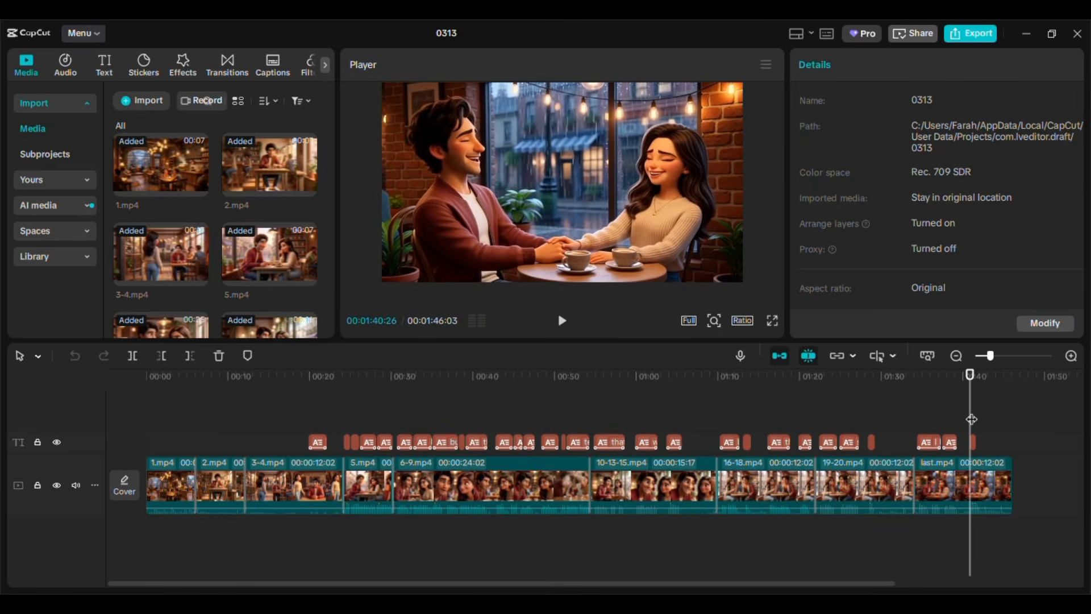
Open the export settings and name the output video "ANimaion Video".
click(973, 33)
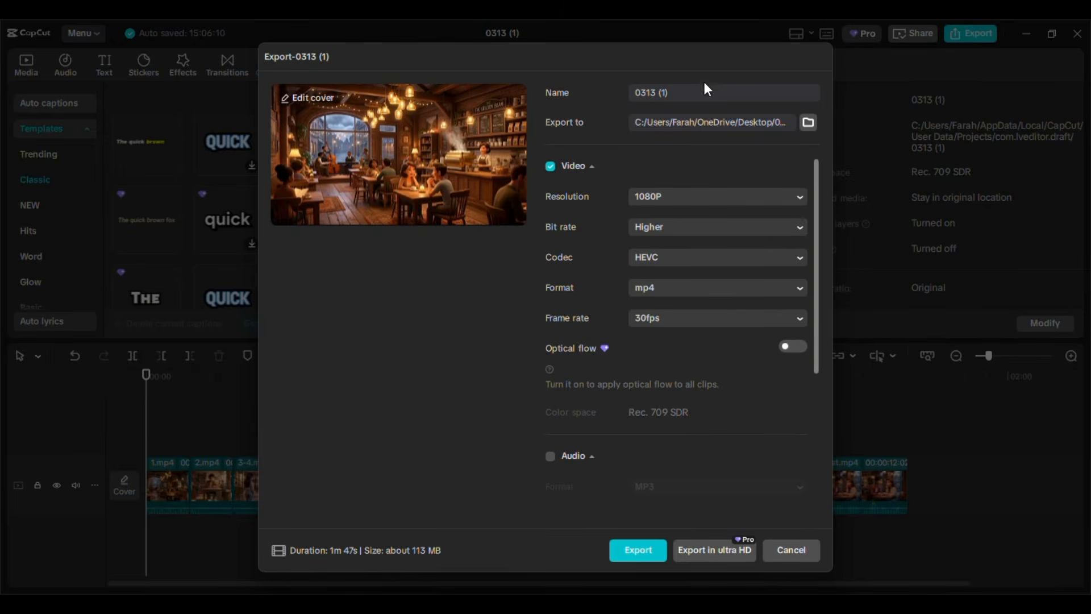
key(BackSpace)
key(BackSpace)
key(BackSpace)
key(BackSpace)
key(BackSpace)
key(BackSpace)
key(BackSpace)
text(ANim)
Choose 1080P as the export resolution and start exporting the video.
click(686, 202)
click(683, 199)
click(629, 555)
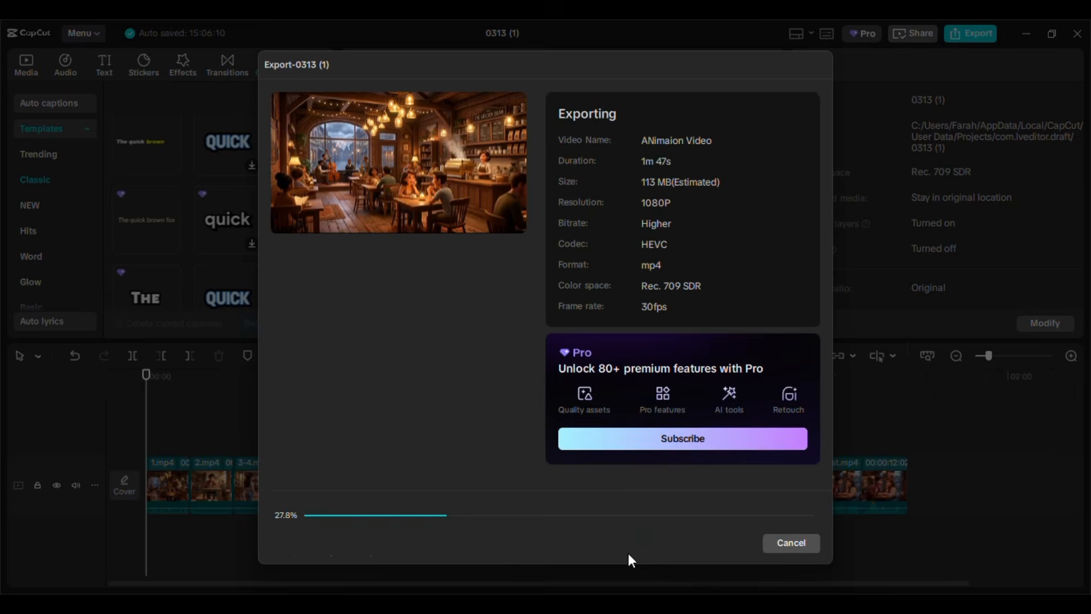